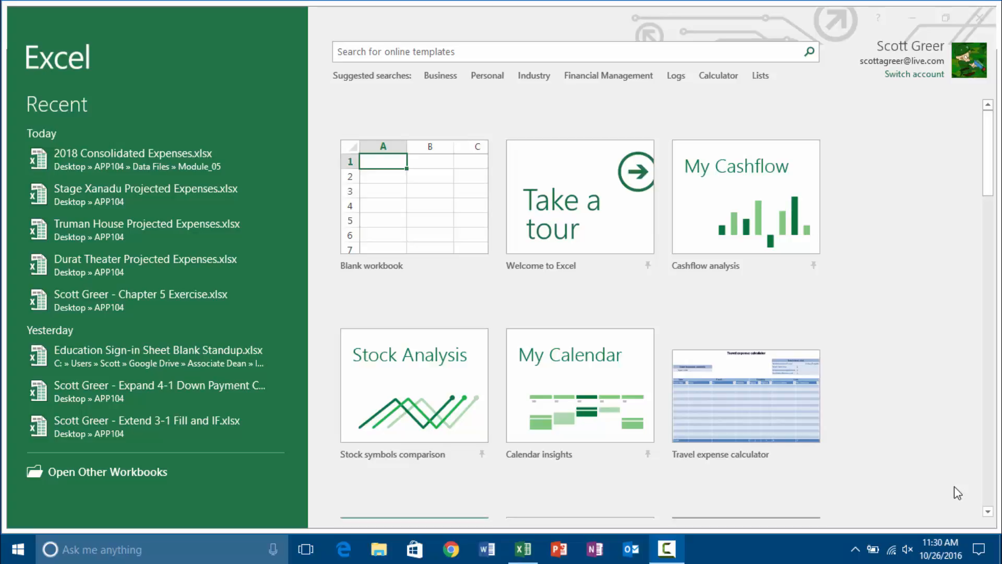
Step: Open Coffee Craft Daily Service Data.xlsx from the Module_06 folder in APP104's Data Files and enable editing
click(105, 472)
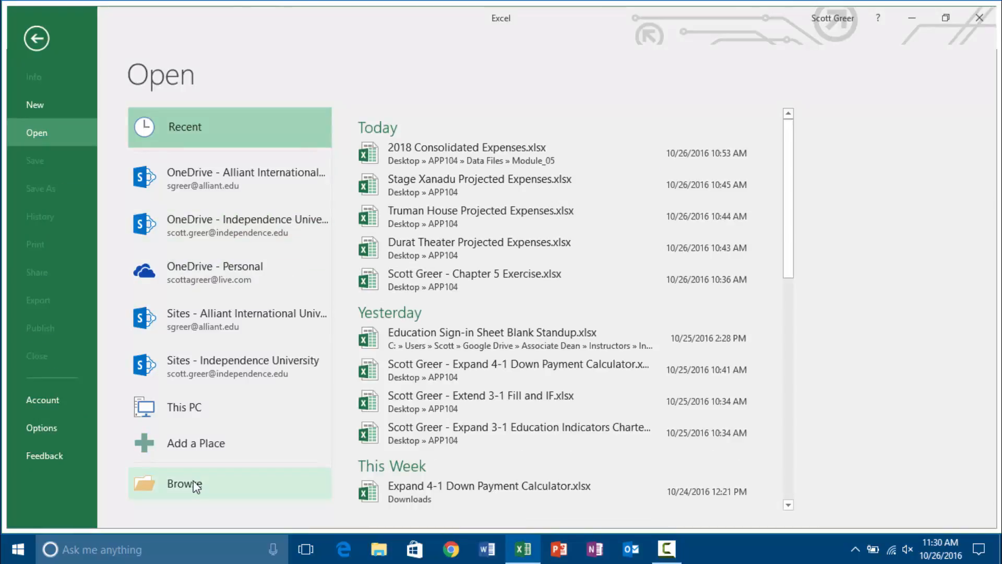
click(196, 485)
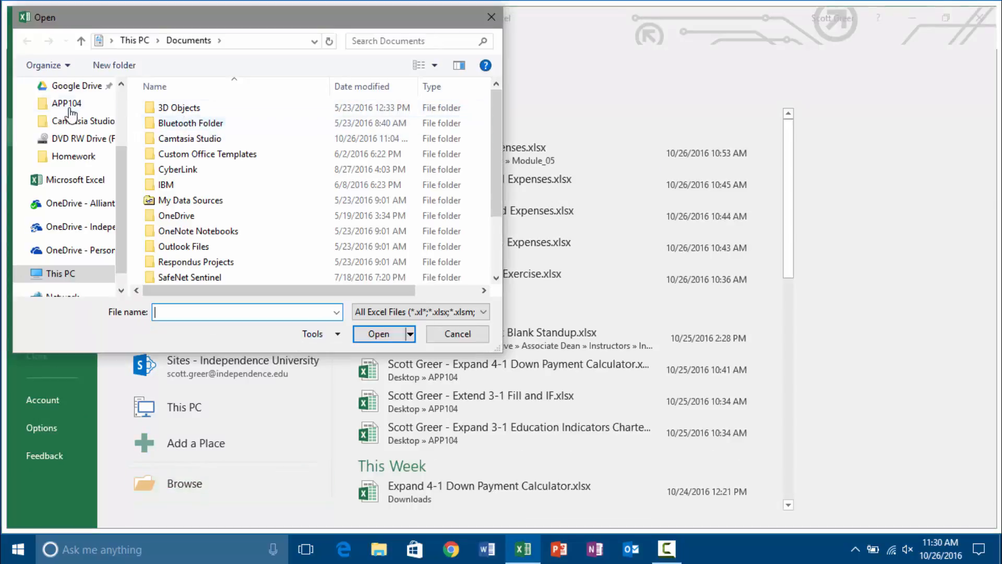
click(67, 104)
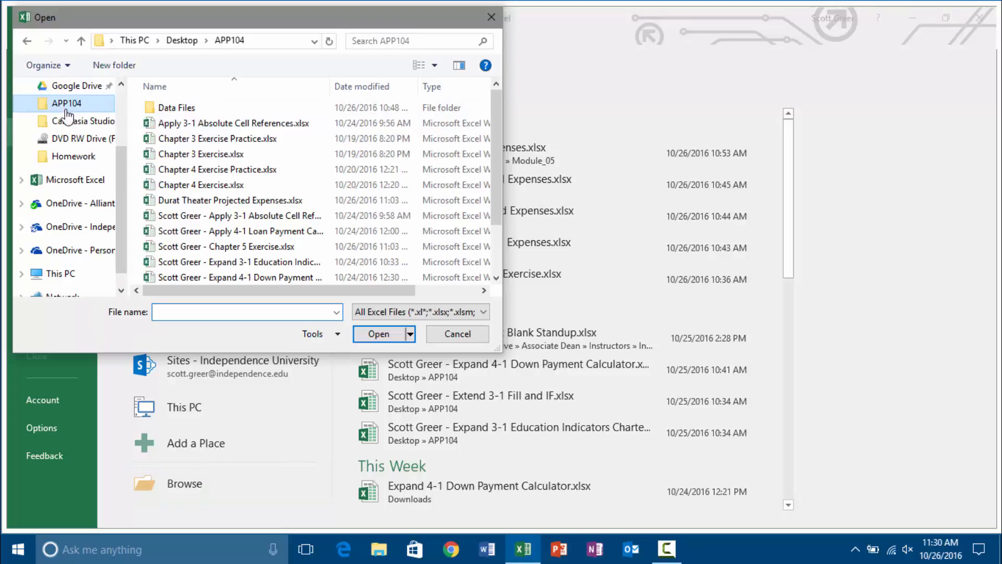
double_click(179, 108)
double_click(180, 139)
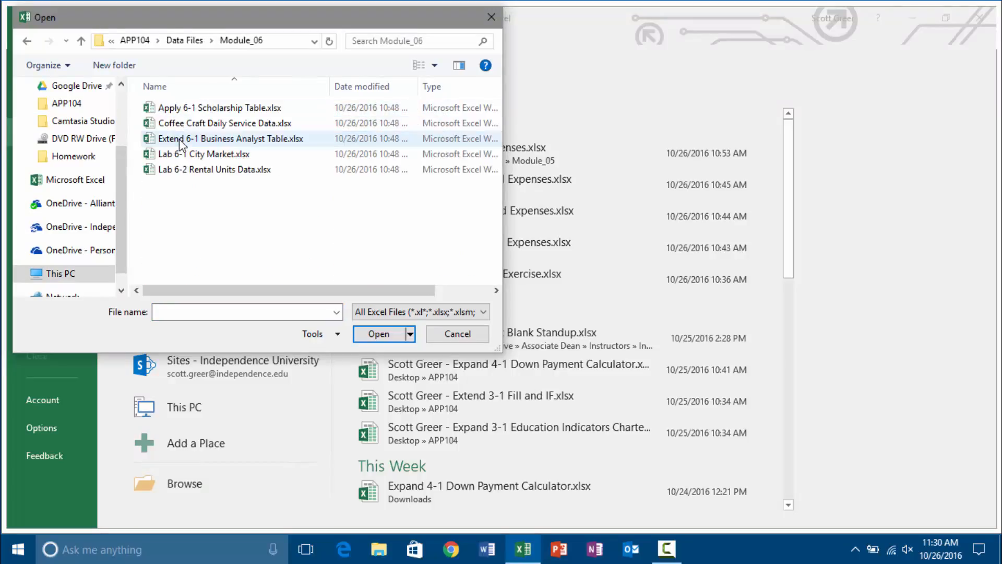
click(214, 124)
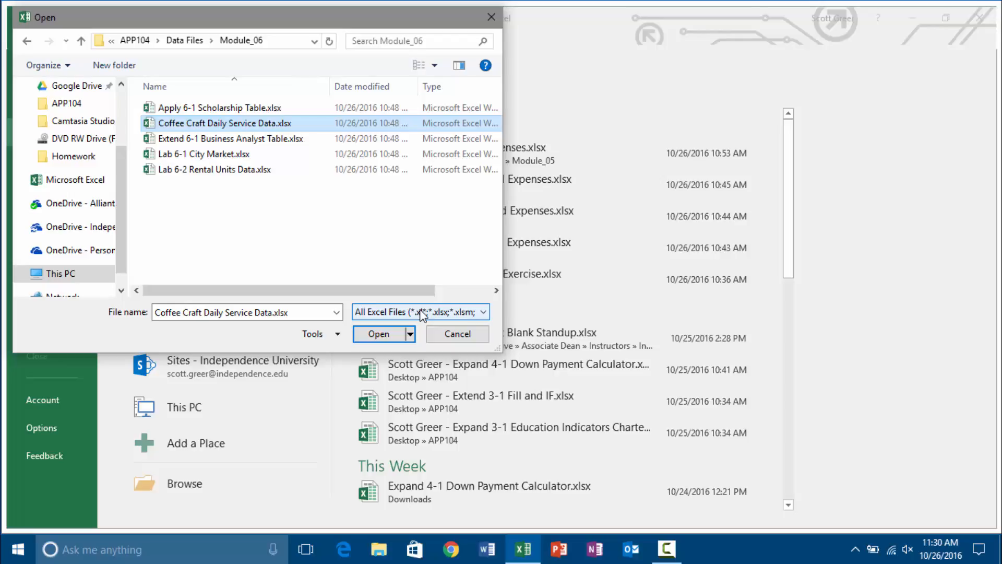
click(378, 333)
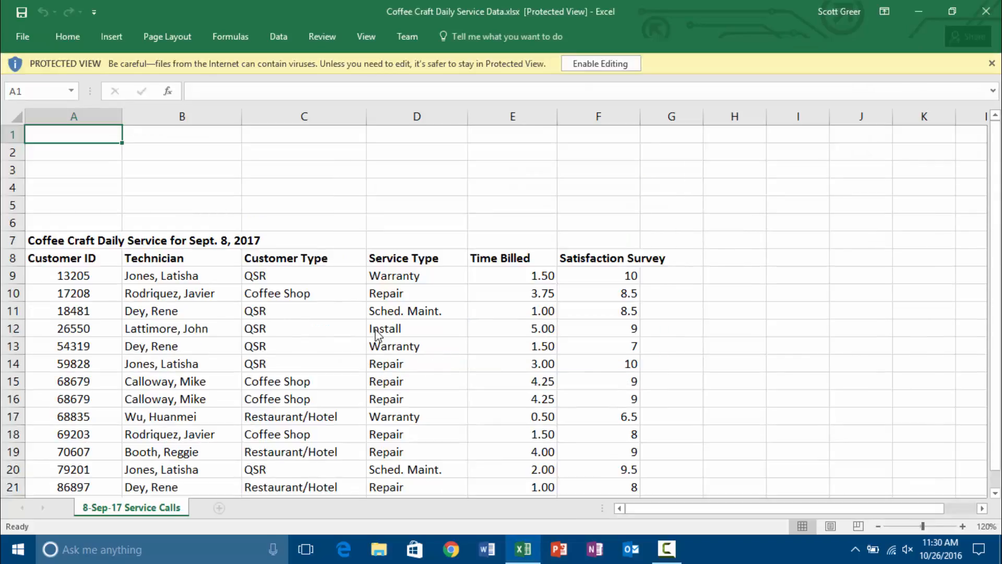
click(614, 63)
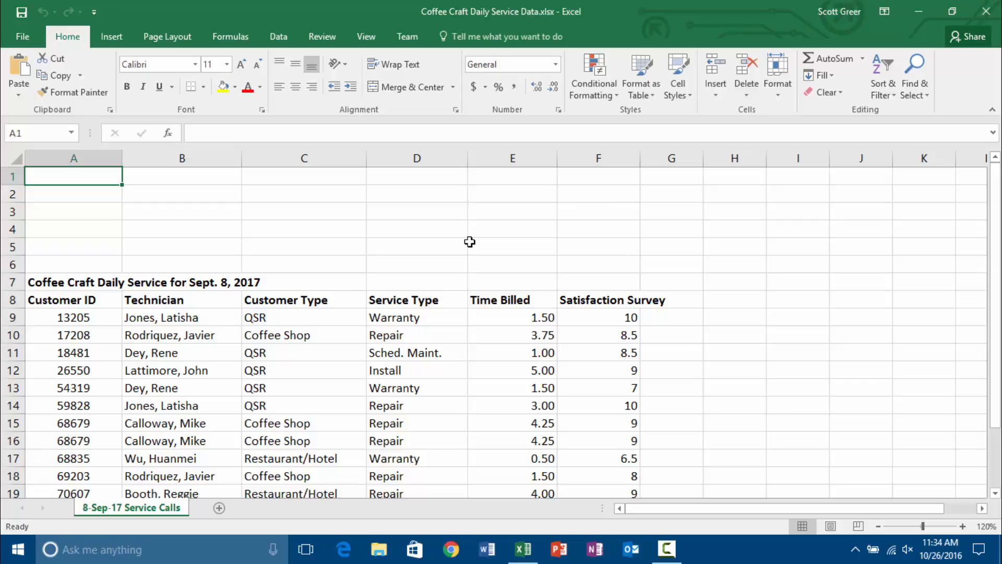
Step: Apply the Vapor Trail theme to the workbook
click(148, 42)
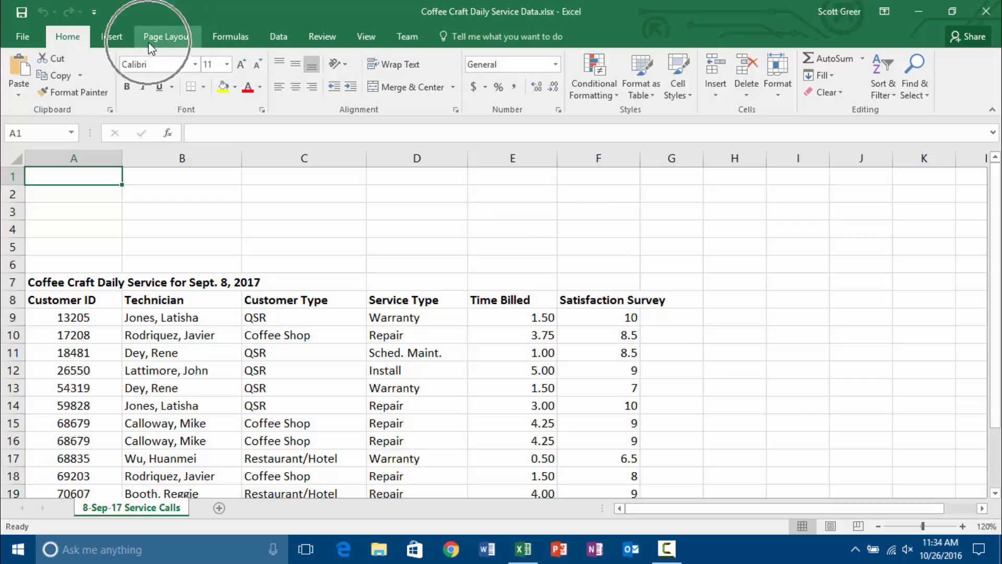
click(22, 80)
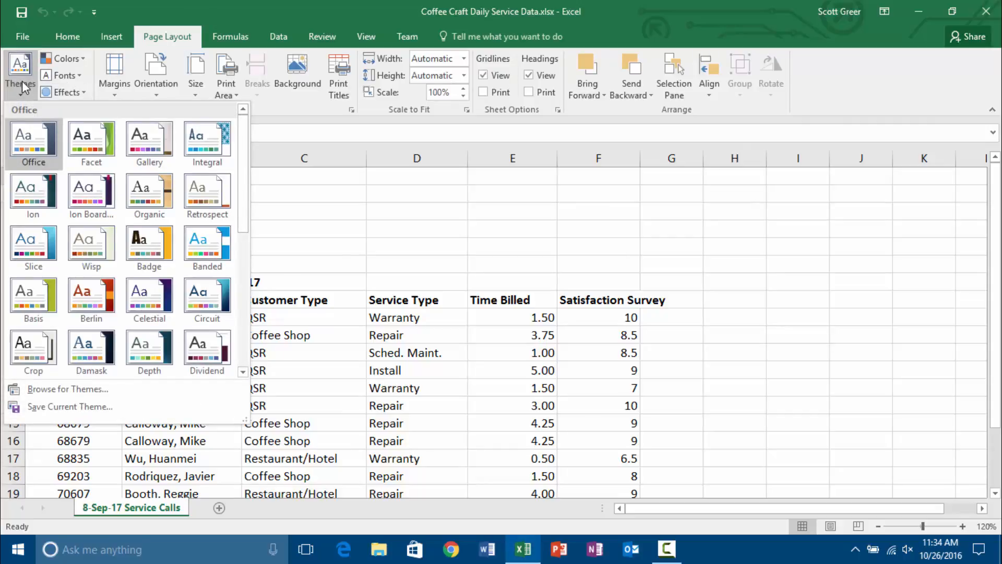
scroll(156, 240, down, 5)
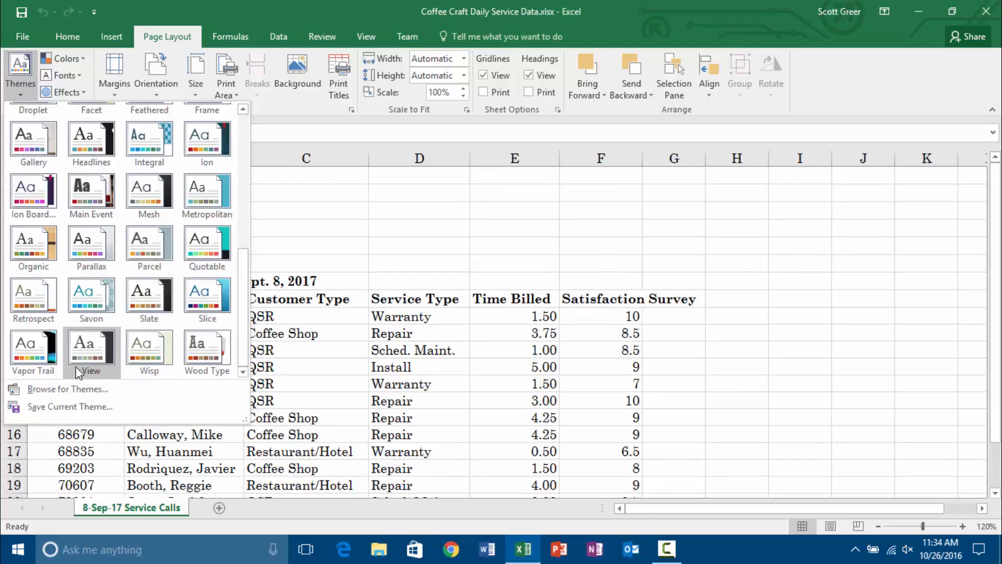
click(44, 354)
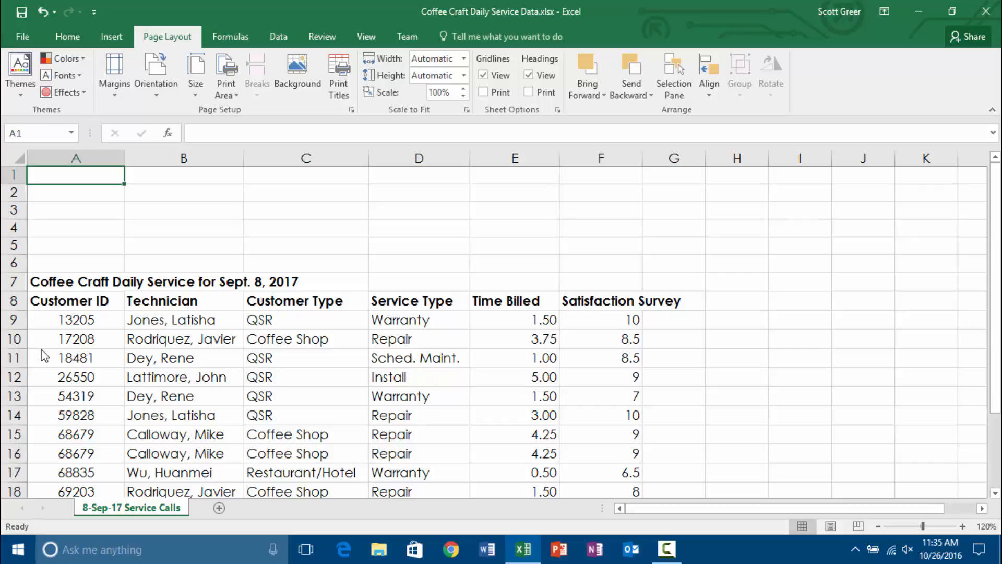
Step: Convert the range A8:F22 into a table that uses its first row as headers
click(78, 302)
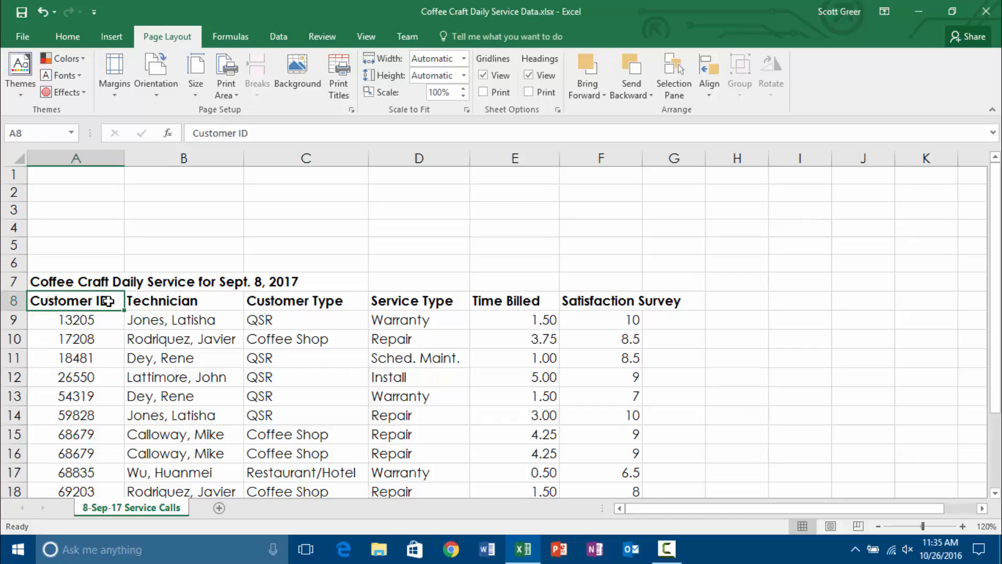
drag(107, 301, 593, 456)
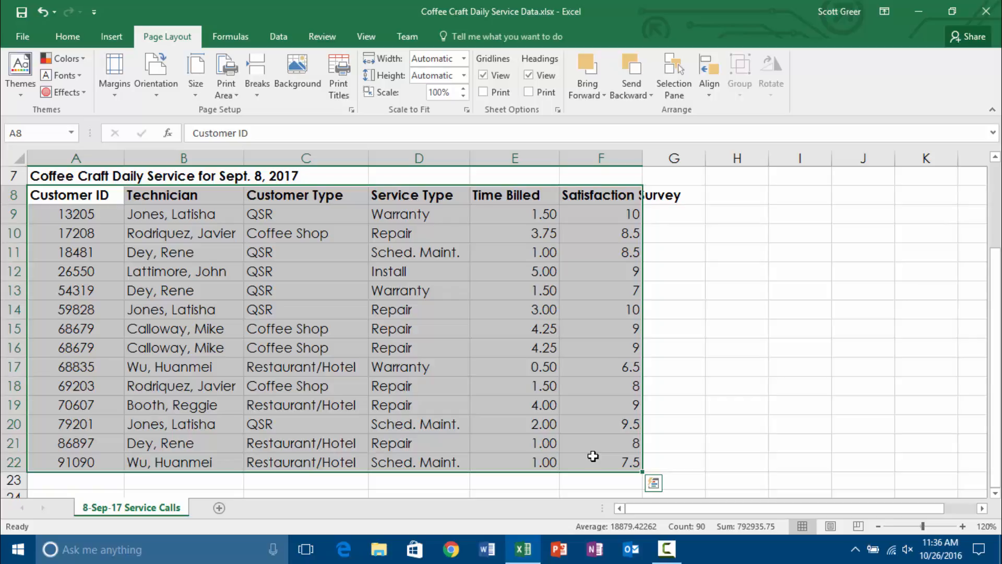
click(73, 36)
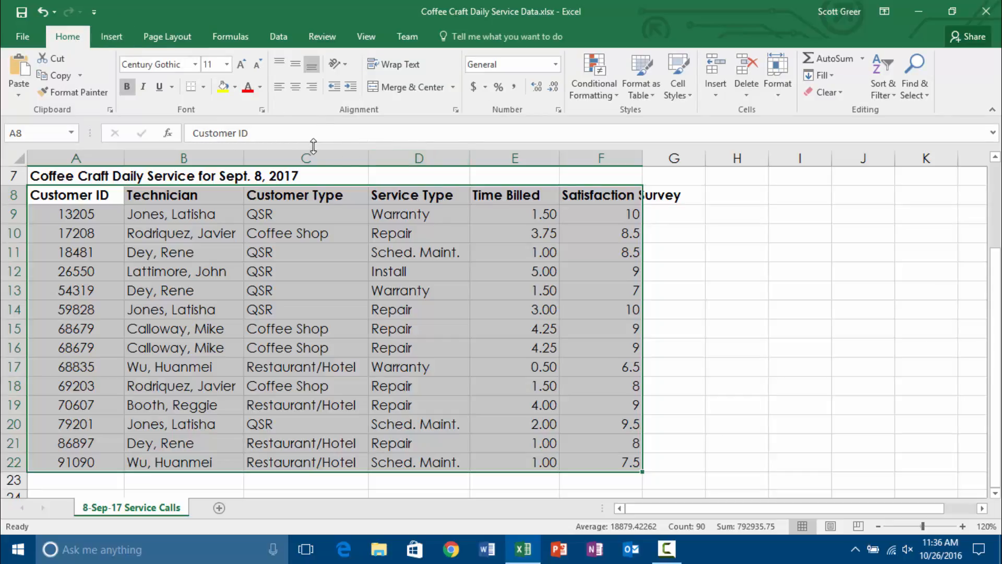
click(119, 41)
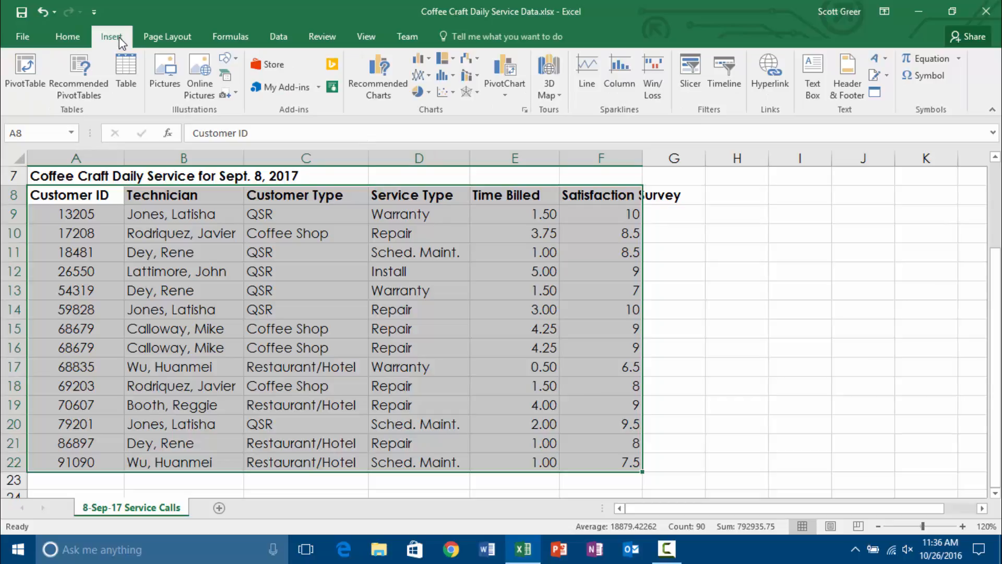
click(128, 76)
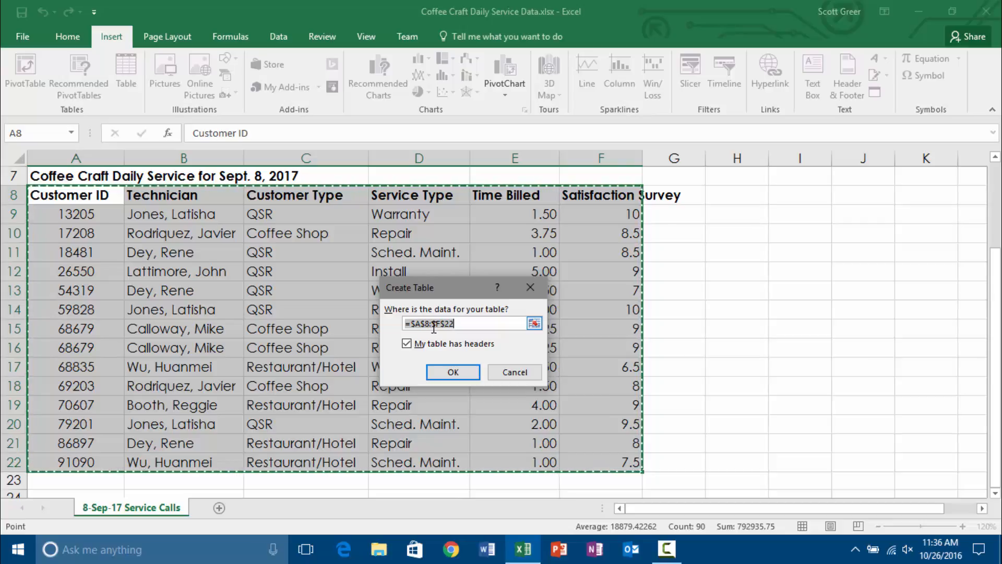
click(446, 374)
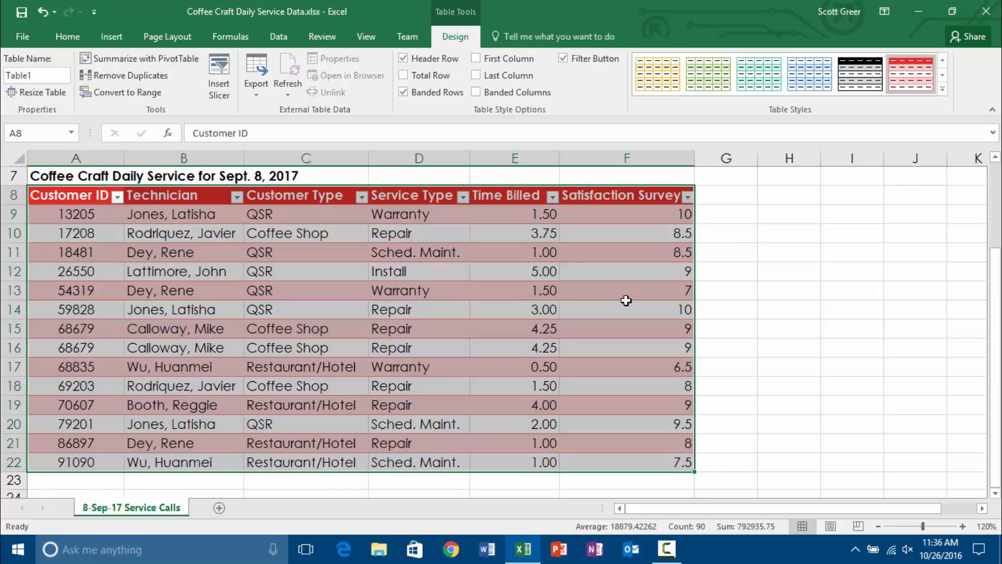
Step: Apply the medium table style with a red header row and gray banded rows to the service data table
click(836, 287)
click(551, 292)
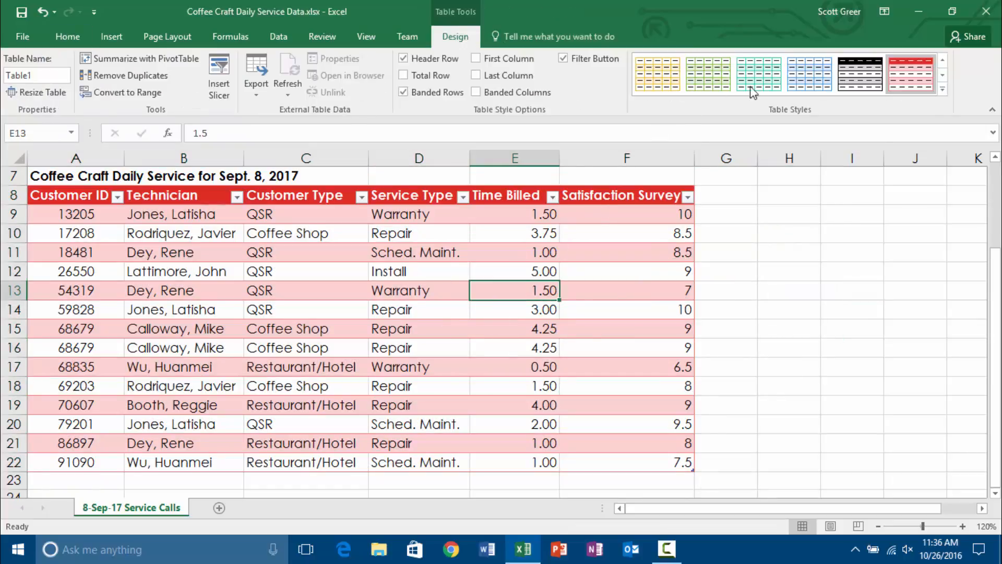
click(943, 90)
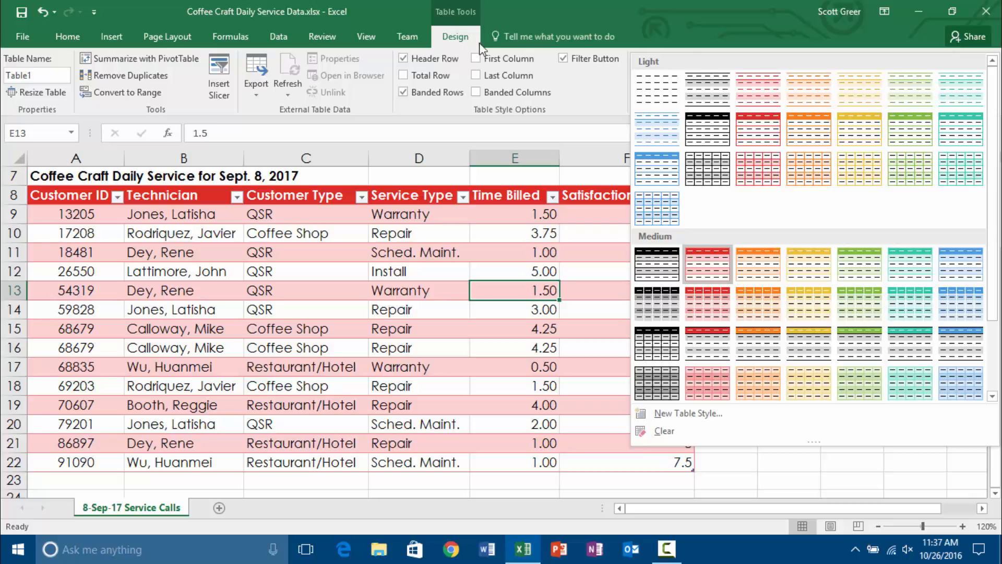
click(73, 39)
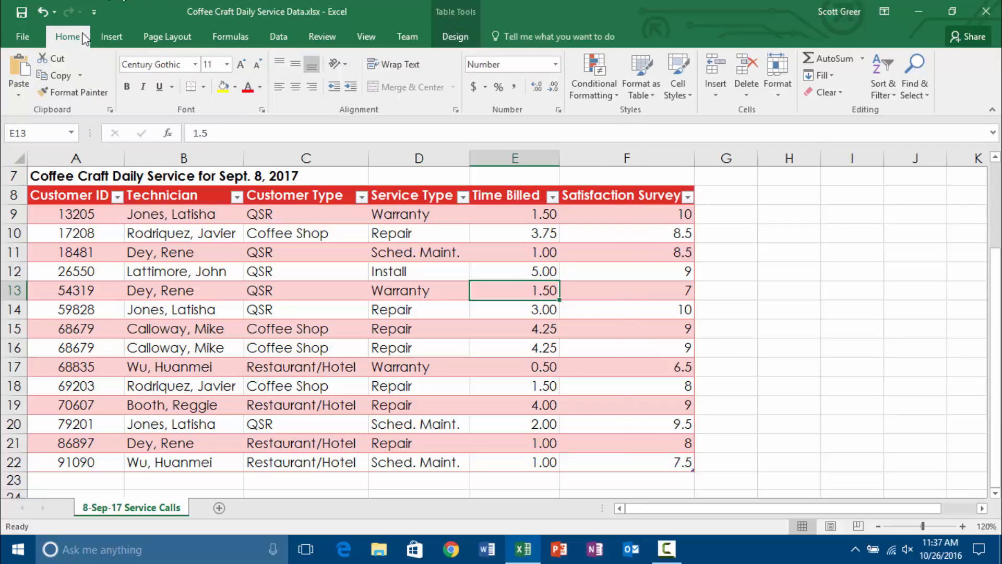
click(647, 85)
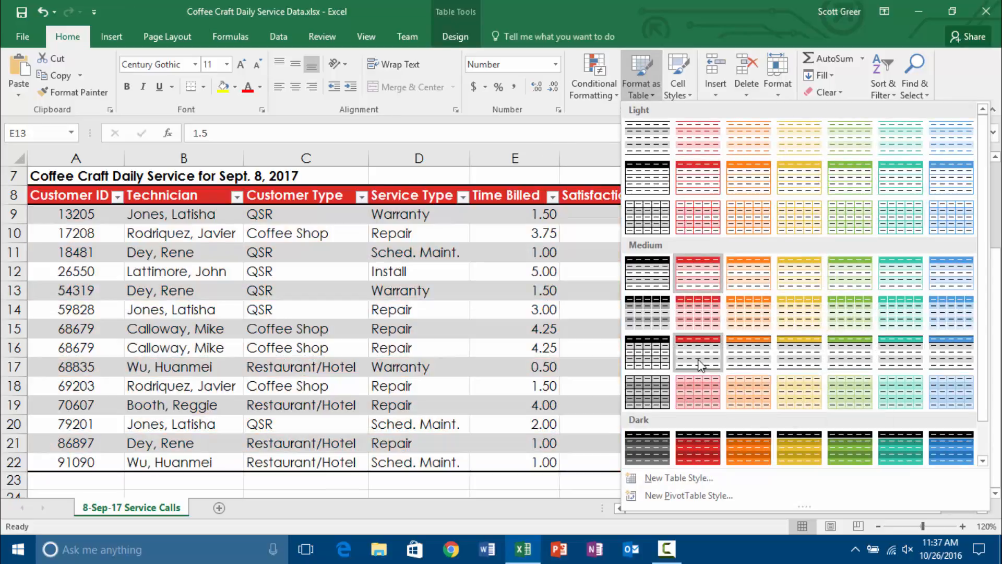
click(700, 364)
click(699, 352)
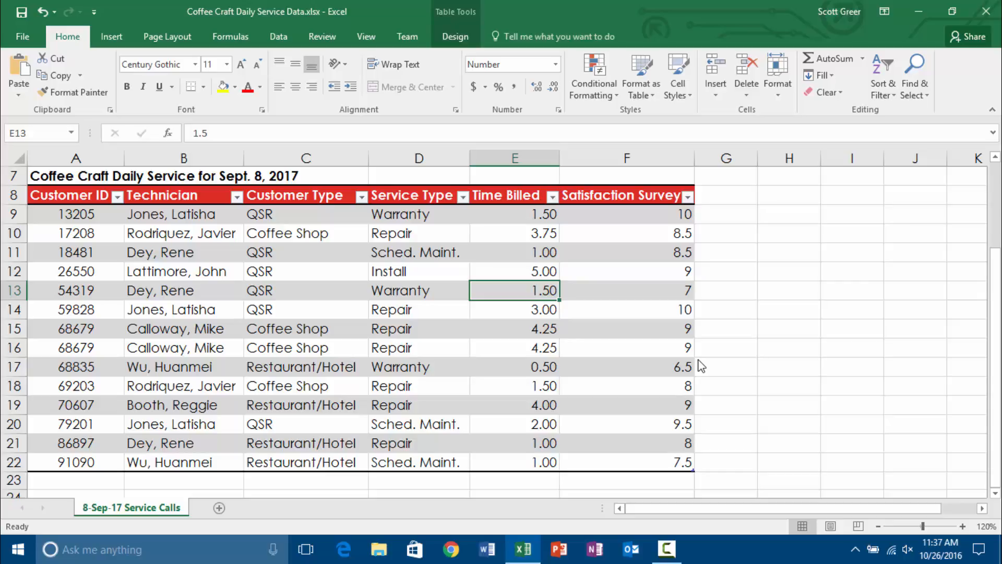
Step: Turn on text wrapping for the table's header cells A8:F8
key(Left)
key(Up)
key(Left)
key(Up)
key(Left)
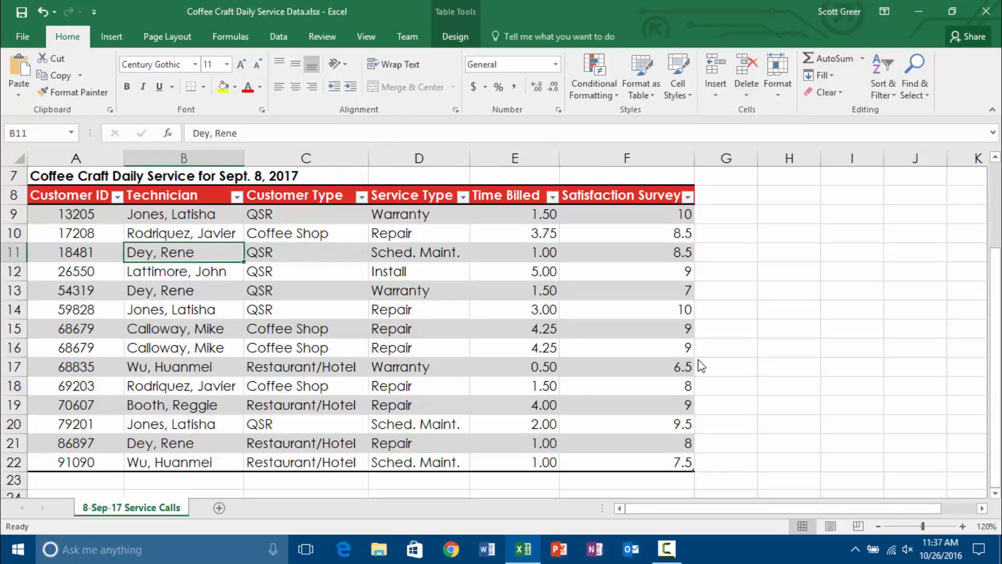
key(Up)
key(Left)
key(Up)
key(Up)
key(shift+Right)
key(shift+Right)
key(shift+Right)
key(shift+Right)
key(shift+Right)
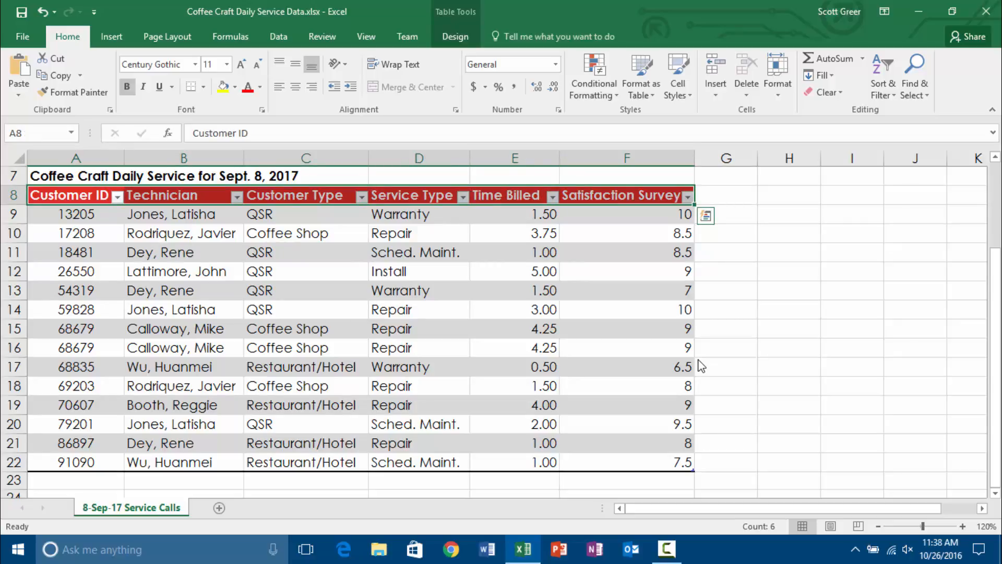
click(396, 61)
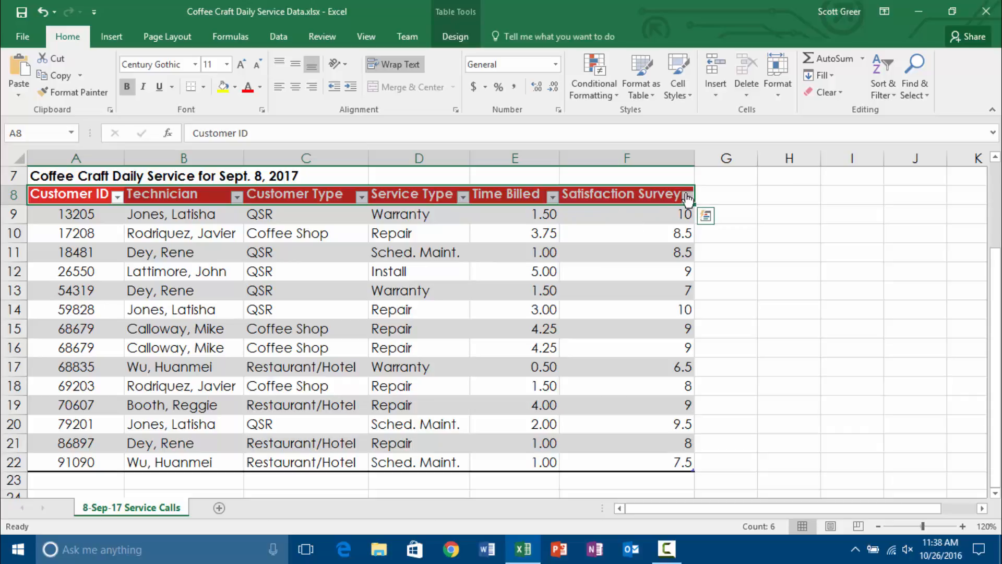
Step: Narrow column F and make row 8 taller so the Satisfaction Survey heading fits on two lines
click(725, 226)
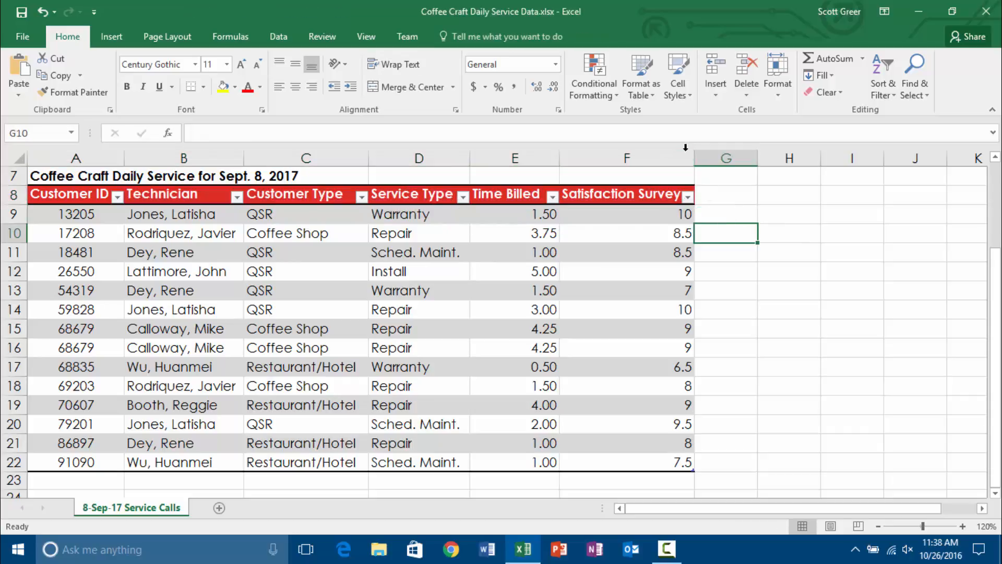
drag(693, 159, 638, 173)
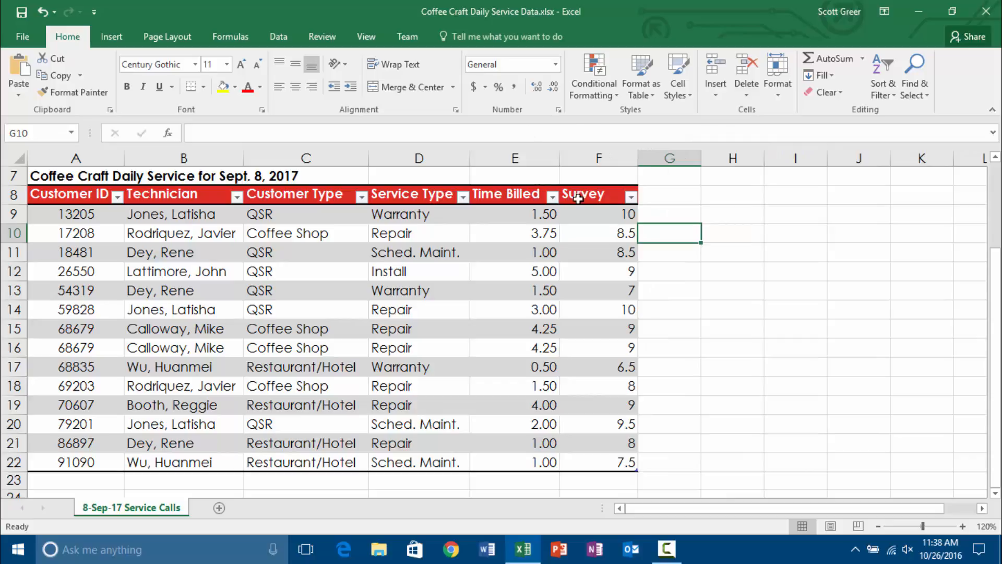
drag(612, 195, 507, 256)
click(567, 285)
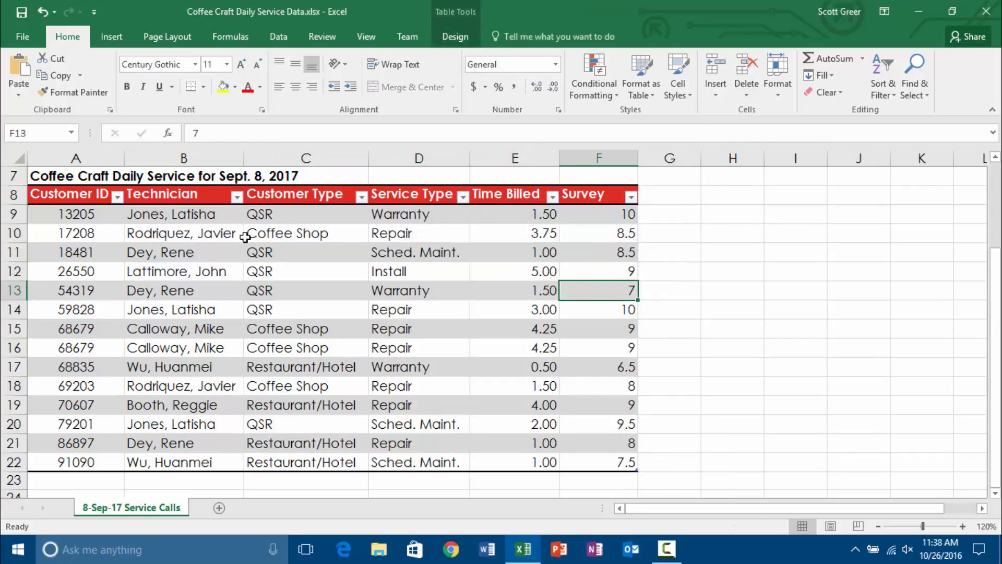
drag(26, 206, 28, 231)
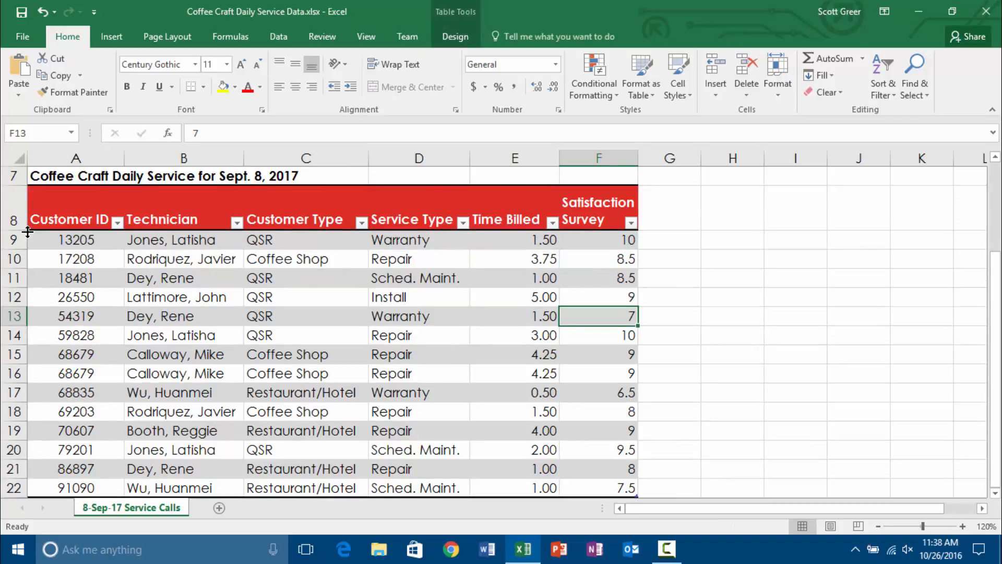
click(677, 219)
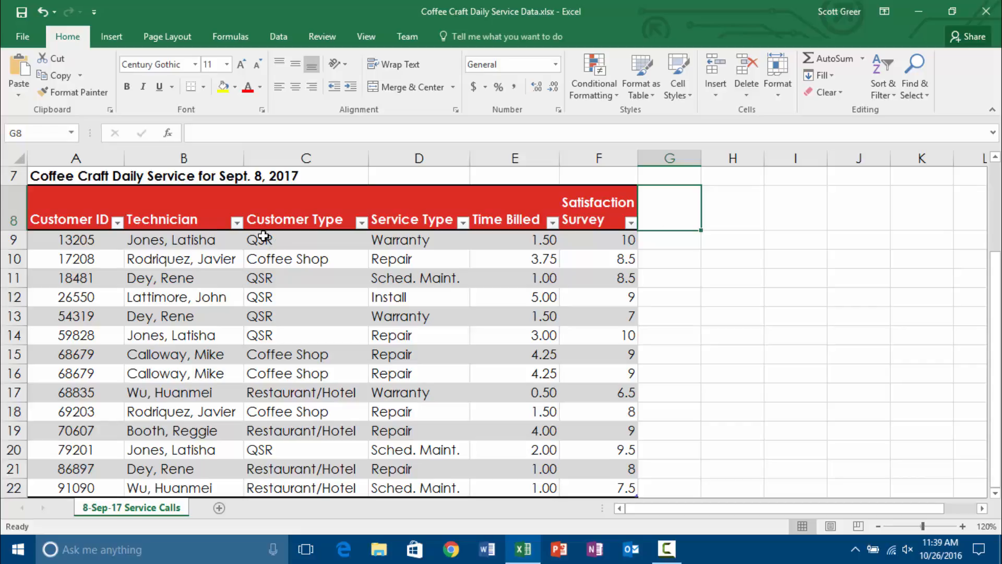
Step: Rename the table covering A8:F22 as Service_Calls
drag(74, 211, 591, 484)
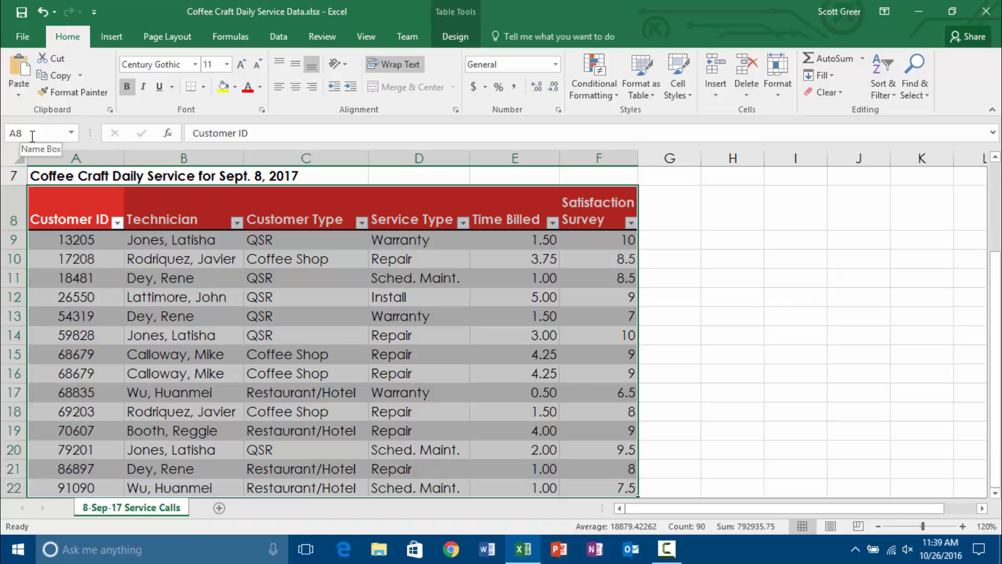
click(455, 38)
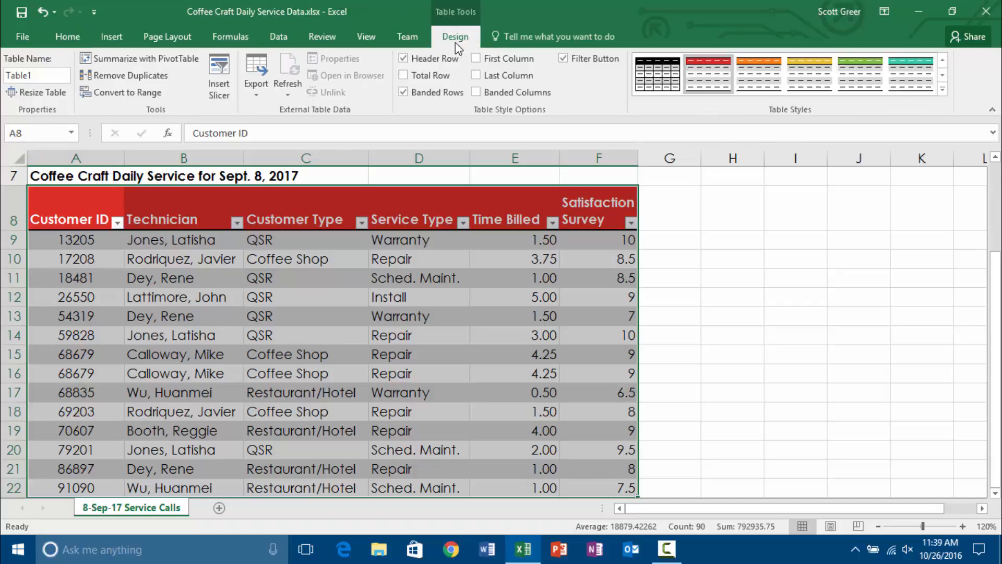
click(39, 74)
drag(39, 75, 3, 87)
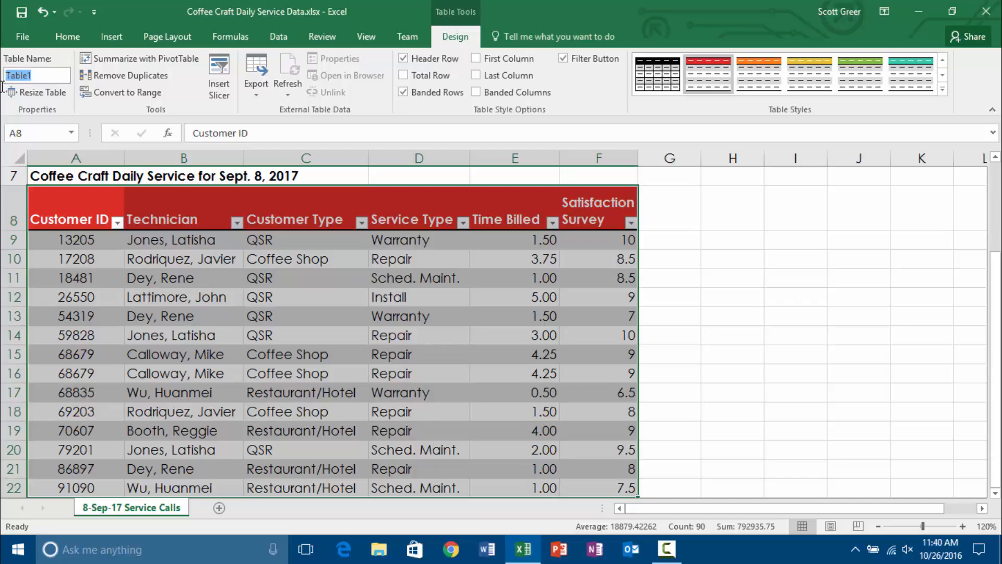
text(Servic)
text(e_Ca;l;l)
key(BackSpace)
key(BackSpace)
key(BackSpace)
key(BackSpace)
text(lls)
click(411, 275)
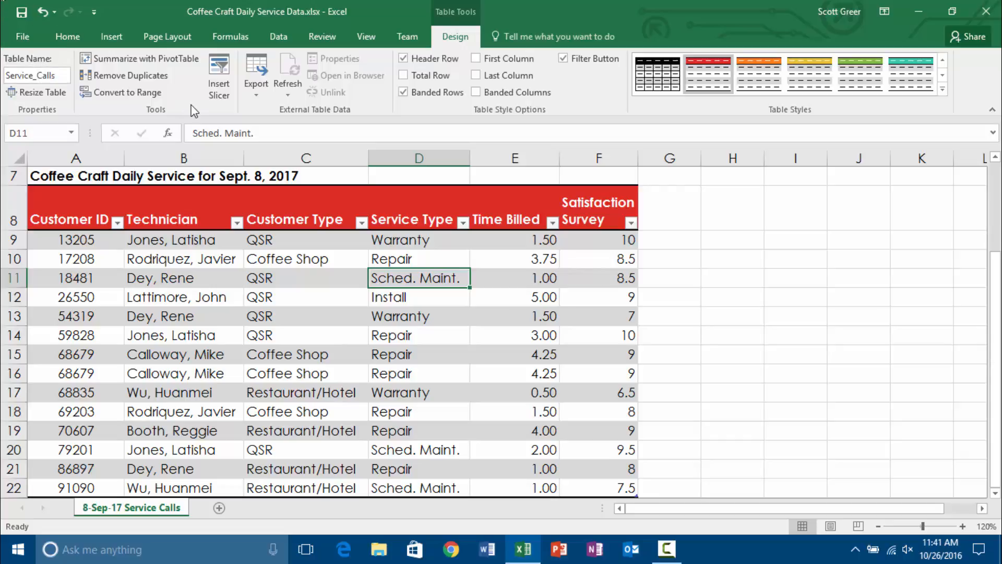
Step: Try removing duplicate records from the Service_Calls table with every column compared, and undo the removal
click(130, 76)
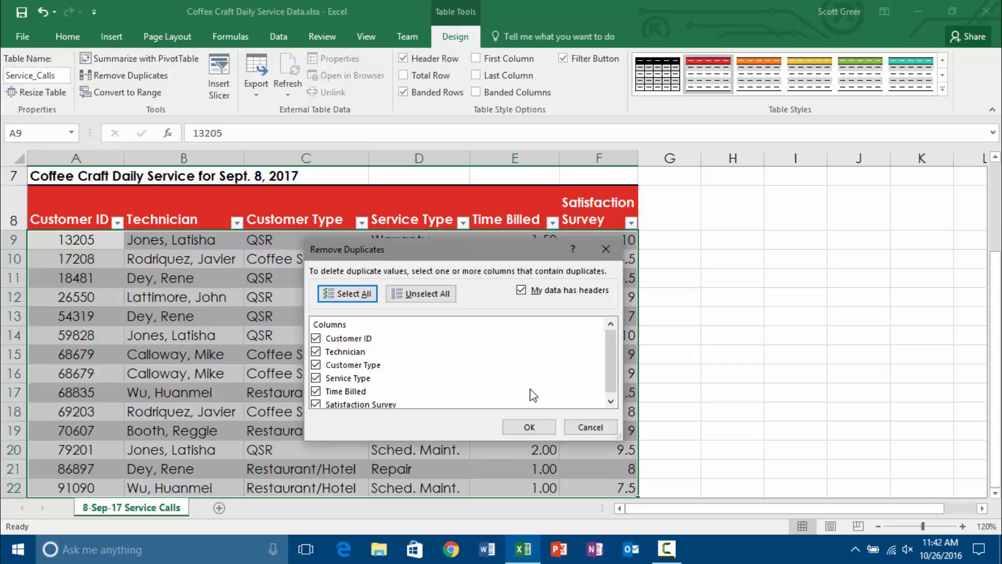
click(543, 431)
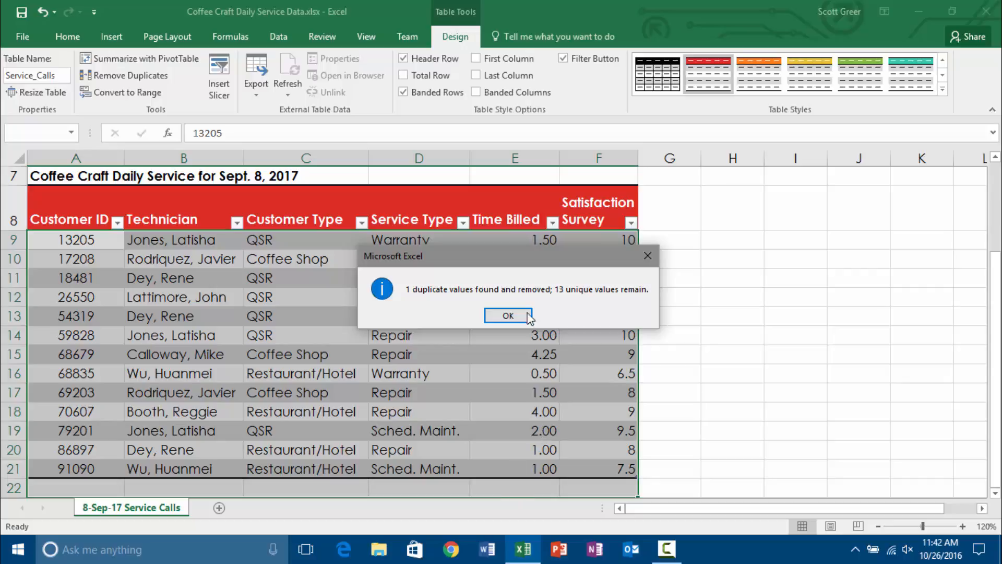
click(508, 316)
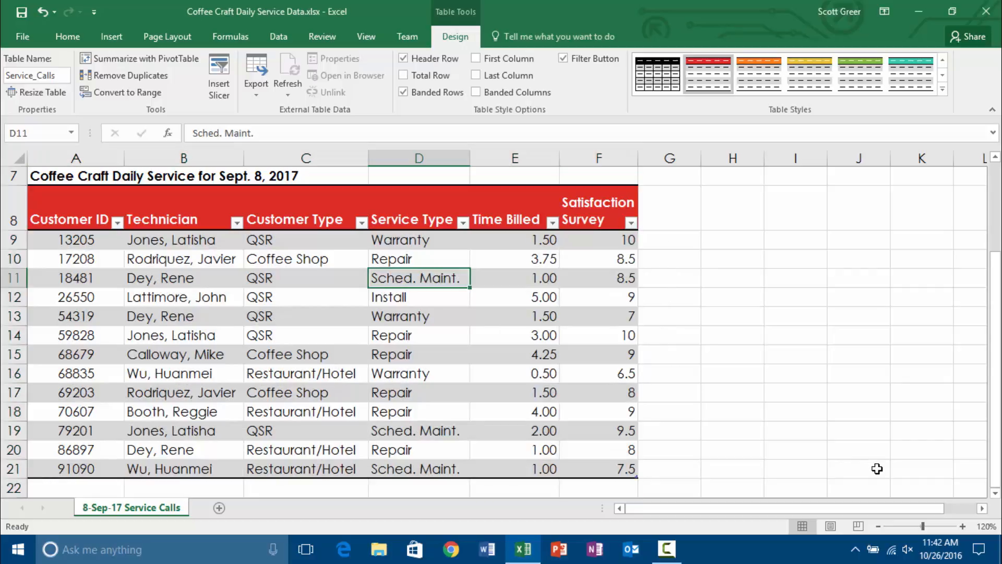
key(ctrl+z)
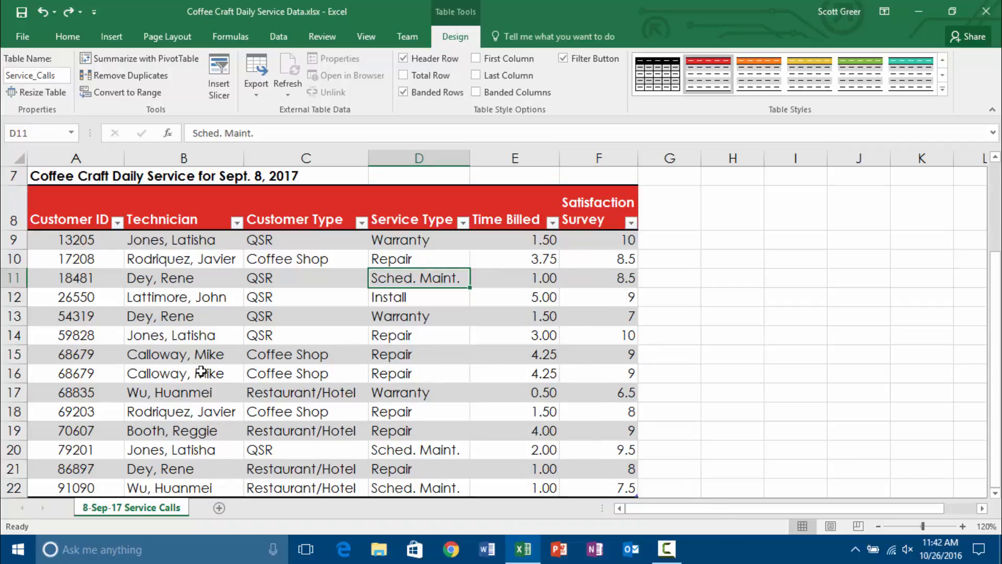
Step: Highlight the matching records in rows 15 and 16 and remove the table's duplicates, comparing all columns from Customer ID to Satisfaction Survey
drag(78, 352, 610, 369)
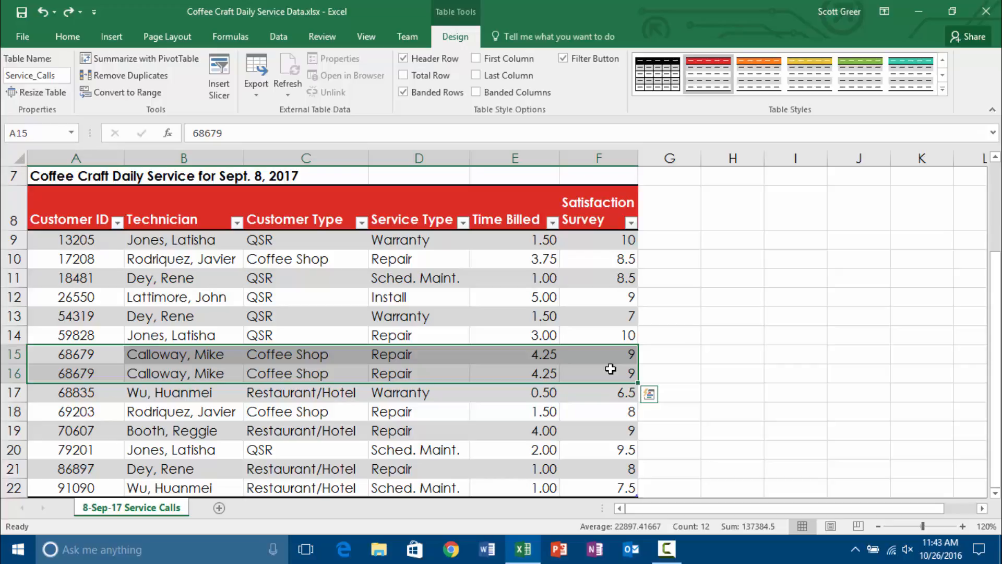
click(136, 77)
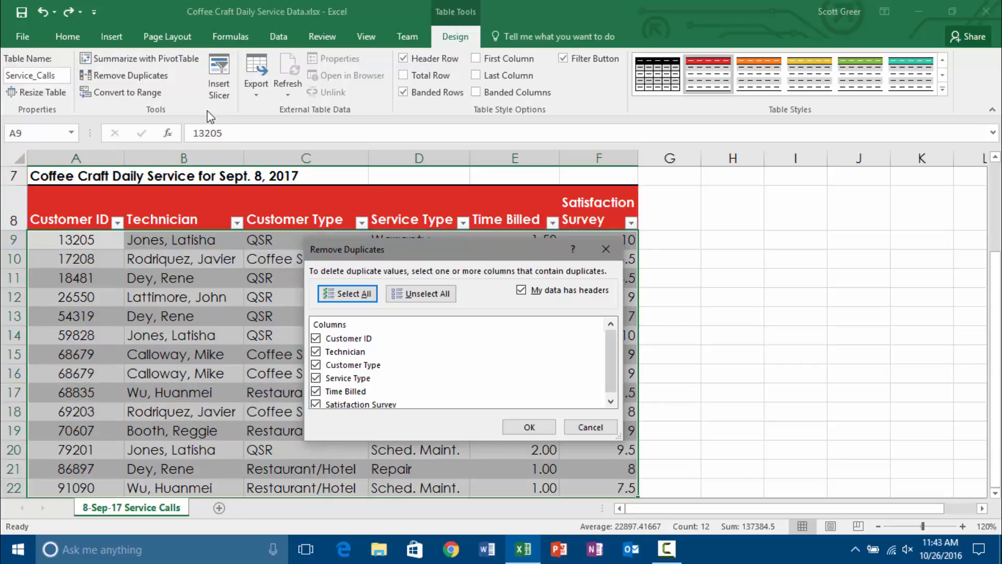
click(525, 423)
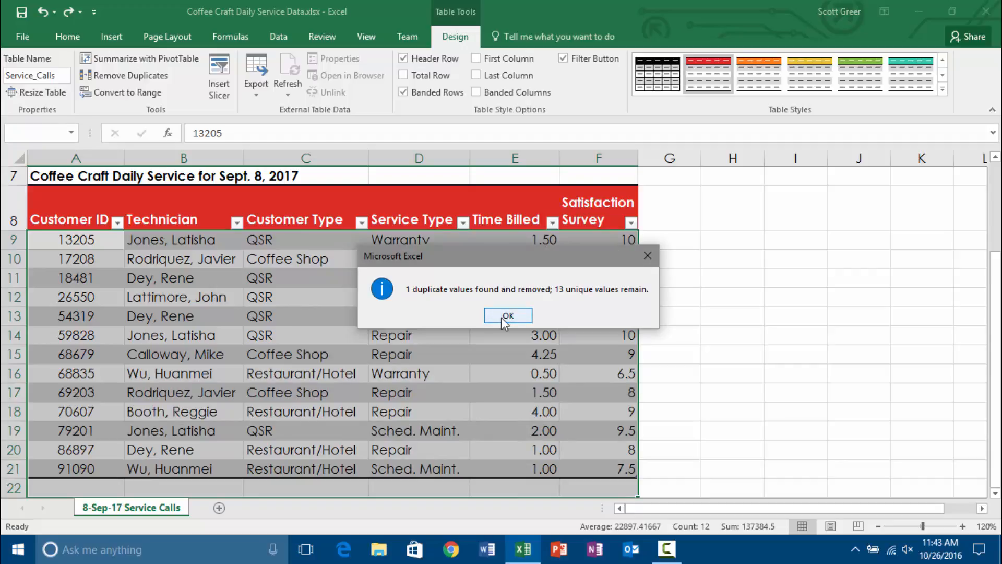
click(507, 315)
click(696, 415)
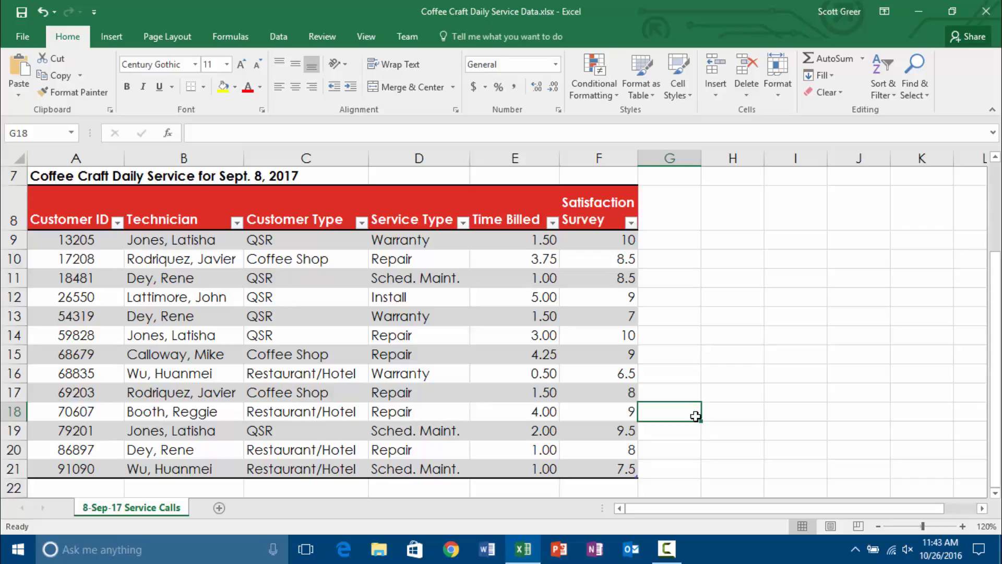
Step: Start a new record in row 22 directly below the table with the customer ID and the technician's full name
key(Down)
key(Left)
key(Down)
key(Left)
key(Down)
key(Right)
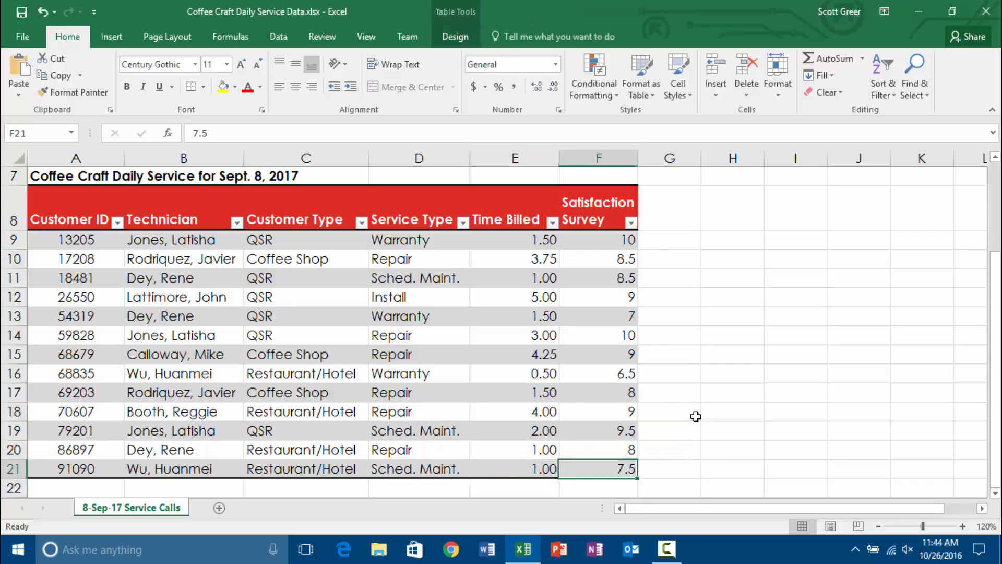
key(Down)
key(Left)
key(Right)
key(Up)
key(Down)
key(Left)
key(Left)
key(Left)
key(Left)
key(Left)
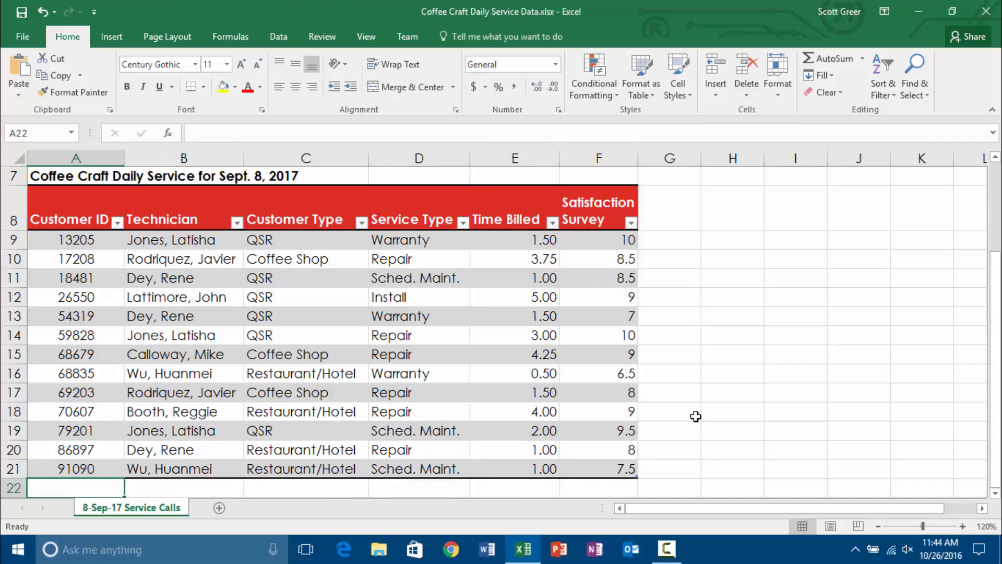
text(42724)
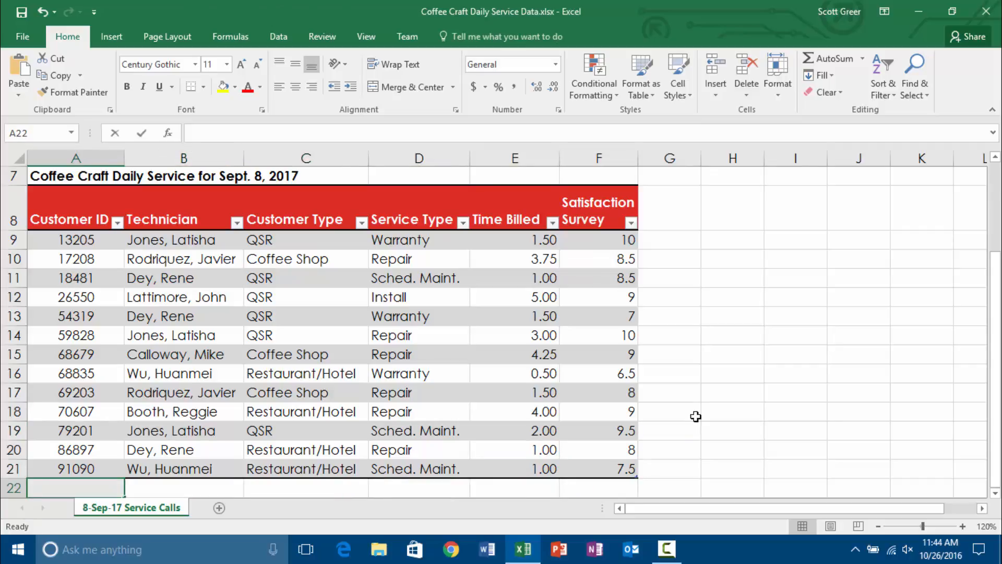
key(Tab)
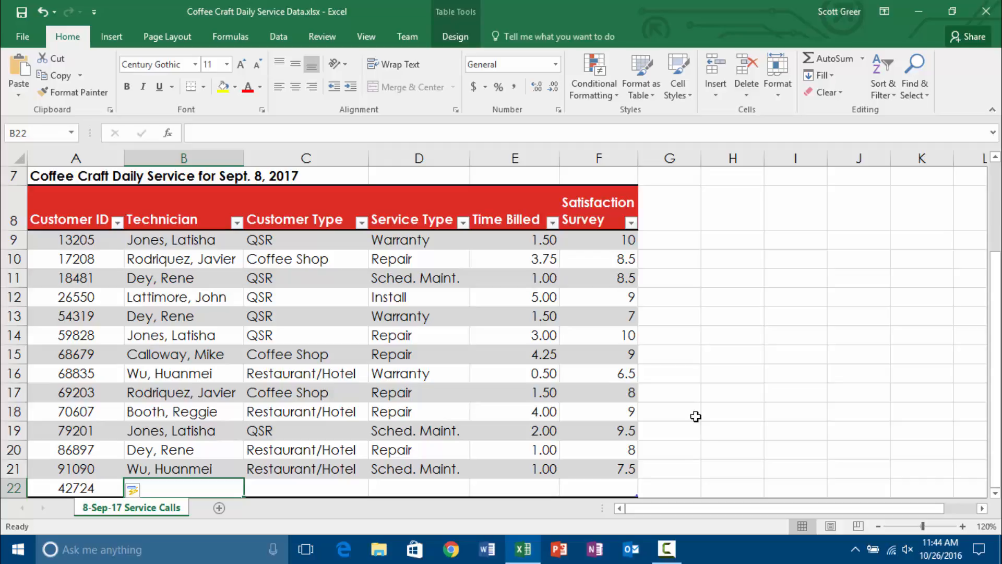
text(Franklin)
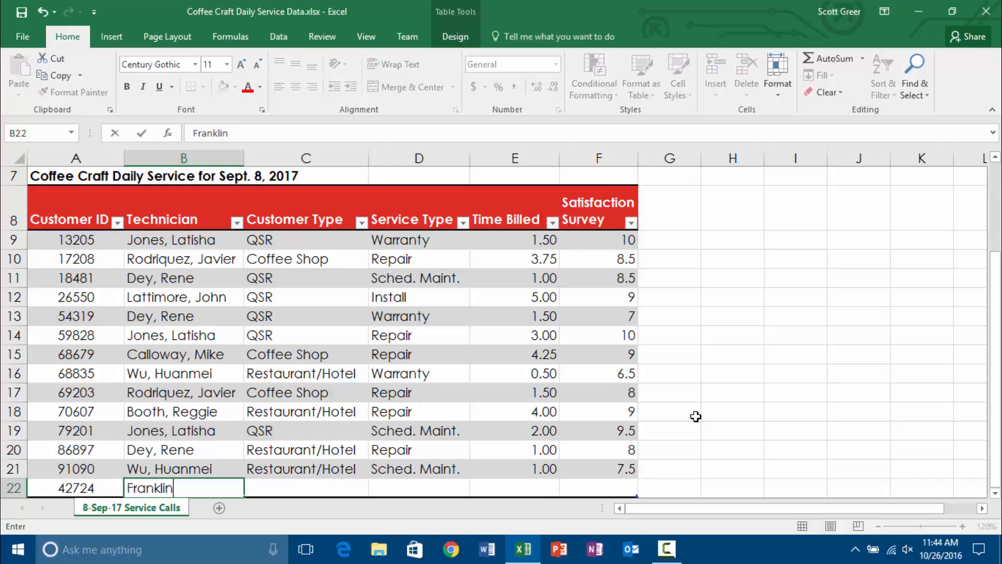
text(, Nathan)
key(Tab)
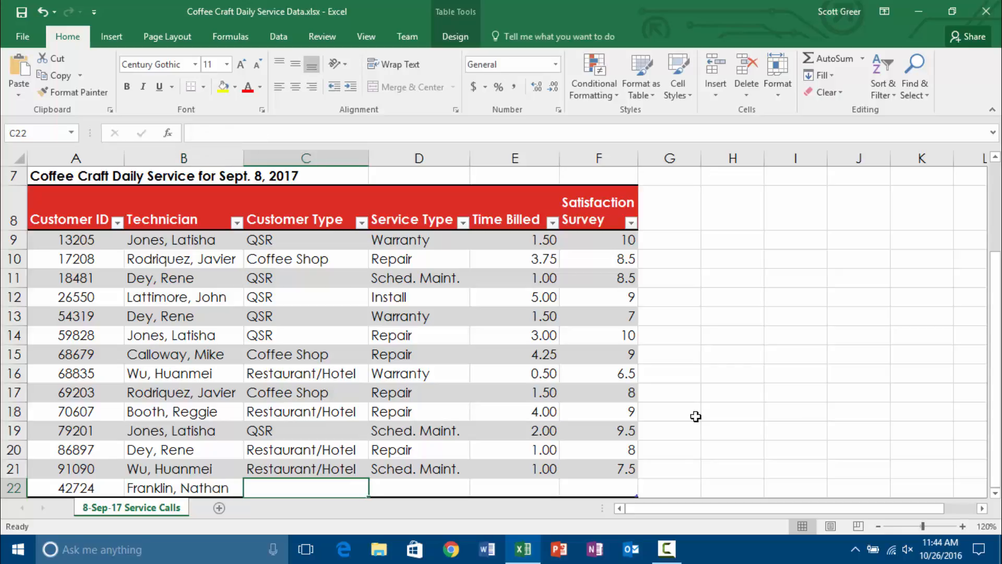
Step: Complete the row 22 record with customer type Coffee Shop, service type Repair, time billed 2 and satisfaction survey 9.5
text(Coffee Shop)
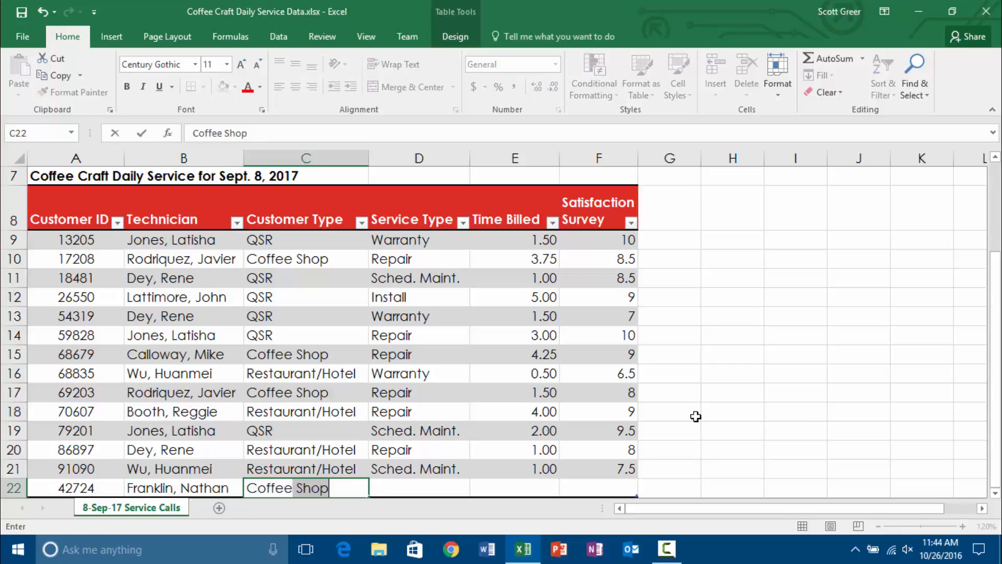
key(Tab)
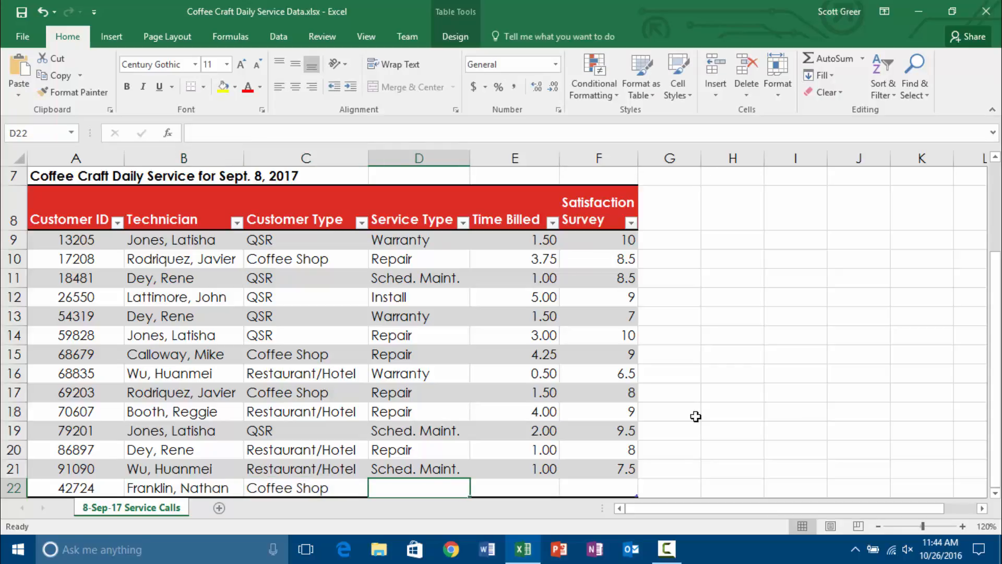
text(Repair)
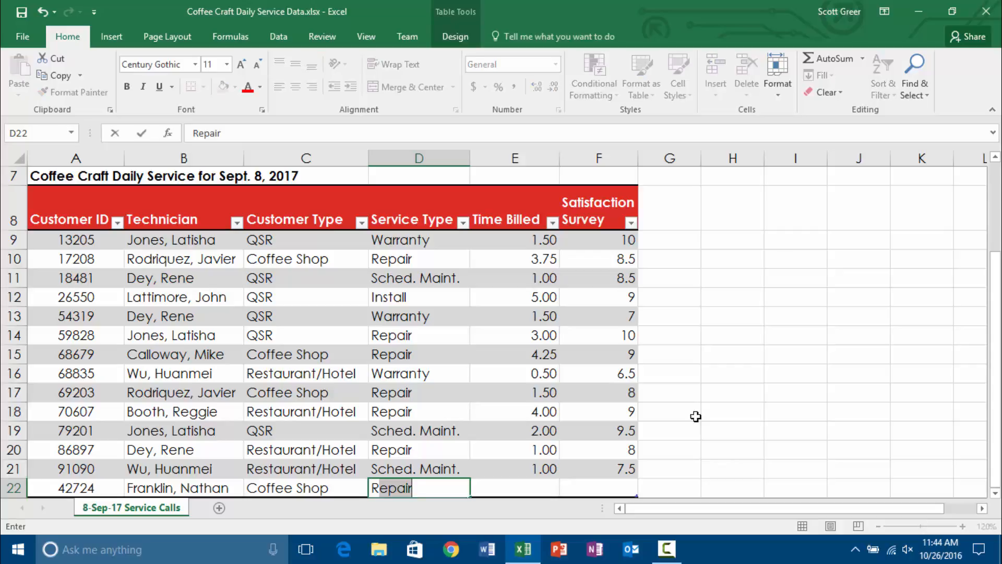
key(ctrl+Return)
key(Tab)
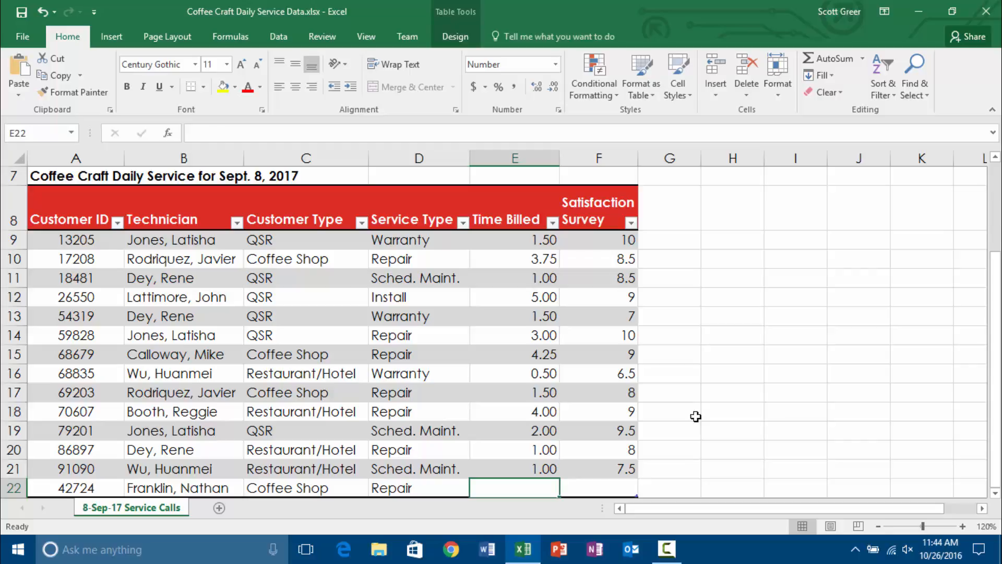
text(2.00)
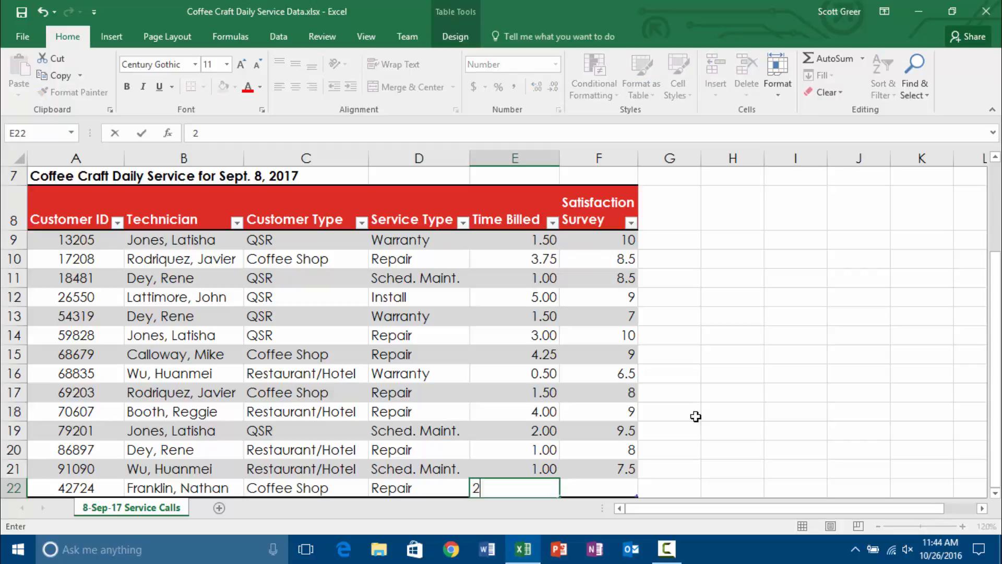
key(Tab)
text(9.5)
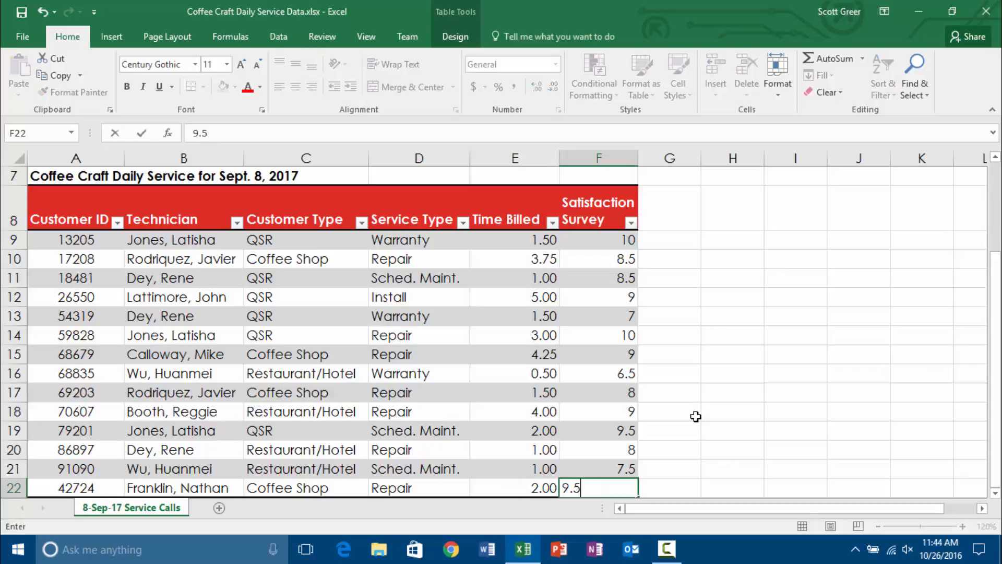
key(Up)
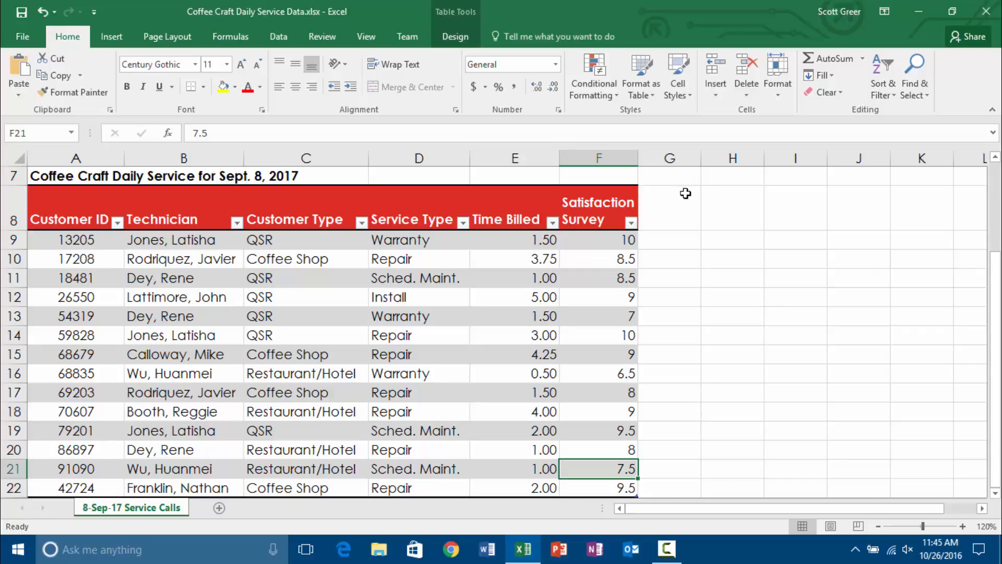
Step: Add a table column in G with the heading Post-Service Rating in G8
click(670, 198)
text(Post)
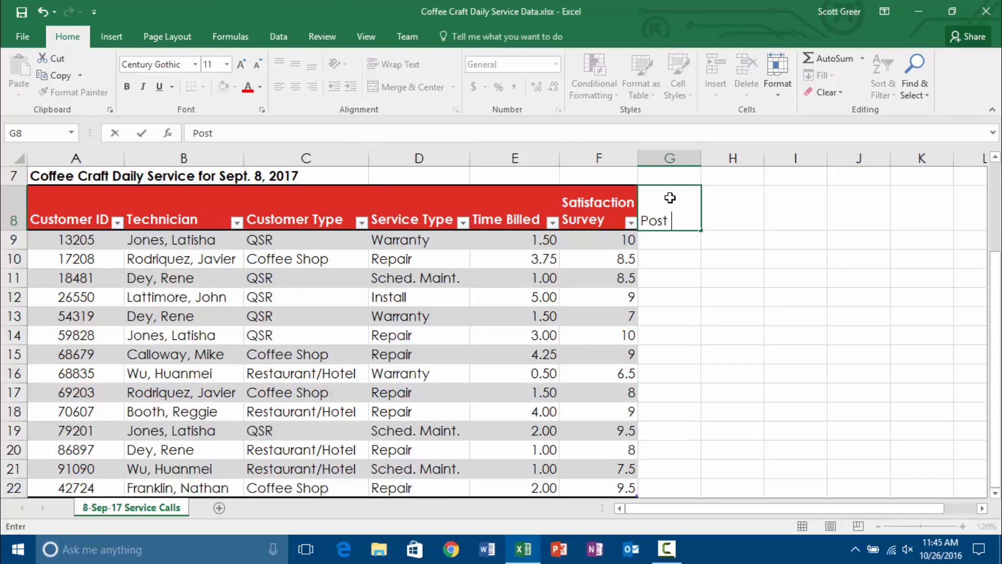
key(BackSpace)
text(-Service rat)
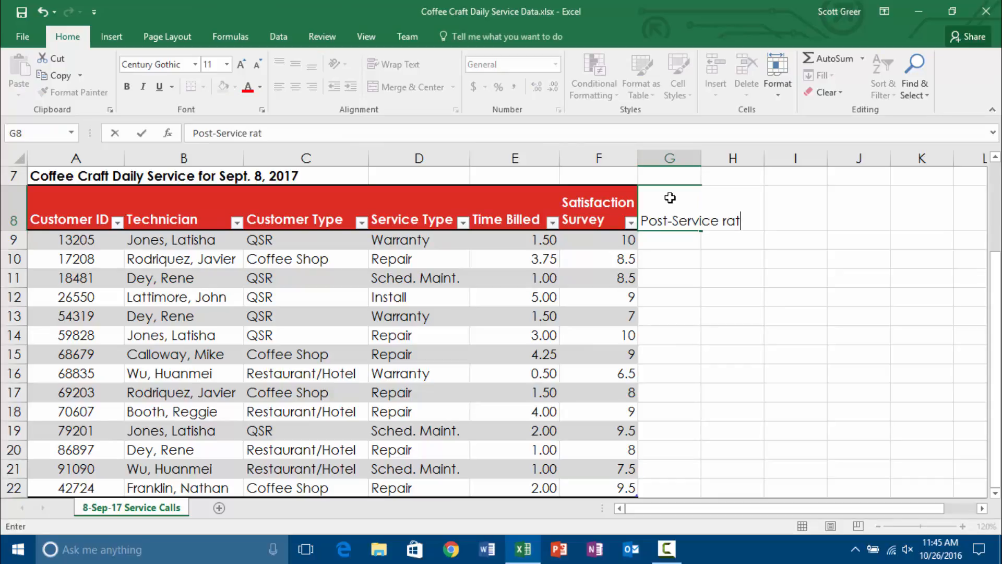
key(BackSpace)
key(BackSpace)
key(BackSpace)
text(Rating)
key(Tab)
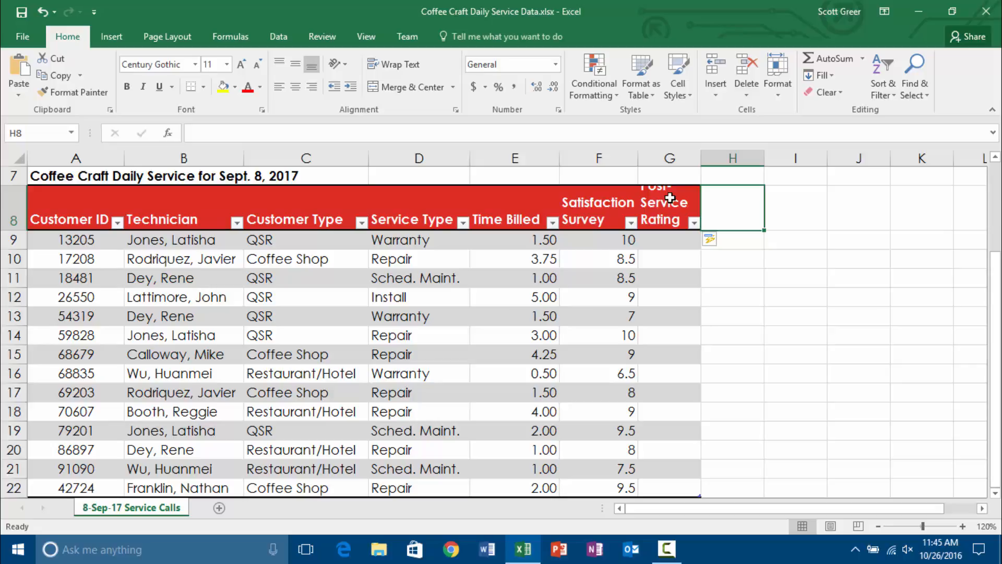
Step: Add the heading % of Technician's Work Day in H8, and enlarge row 8 and column H until the headings fit
text(%)
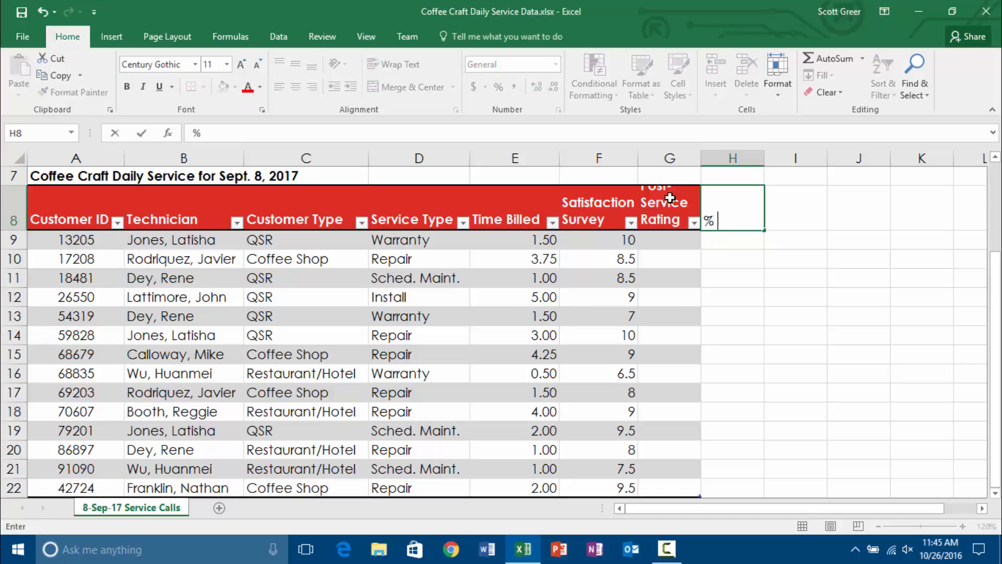
text( of Technician's)
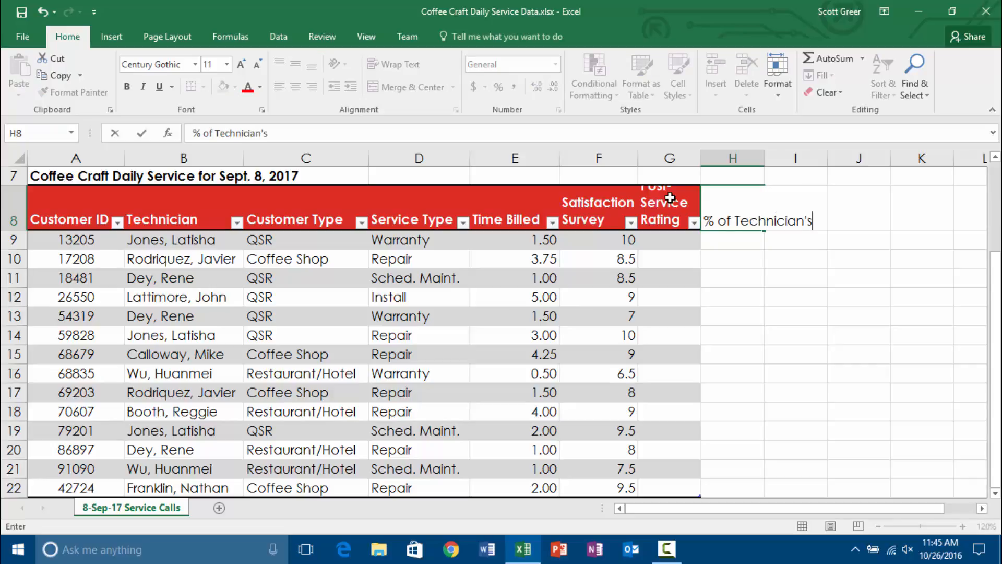
text( Work Done)
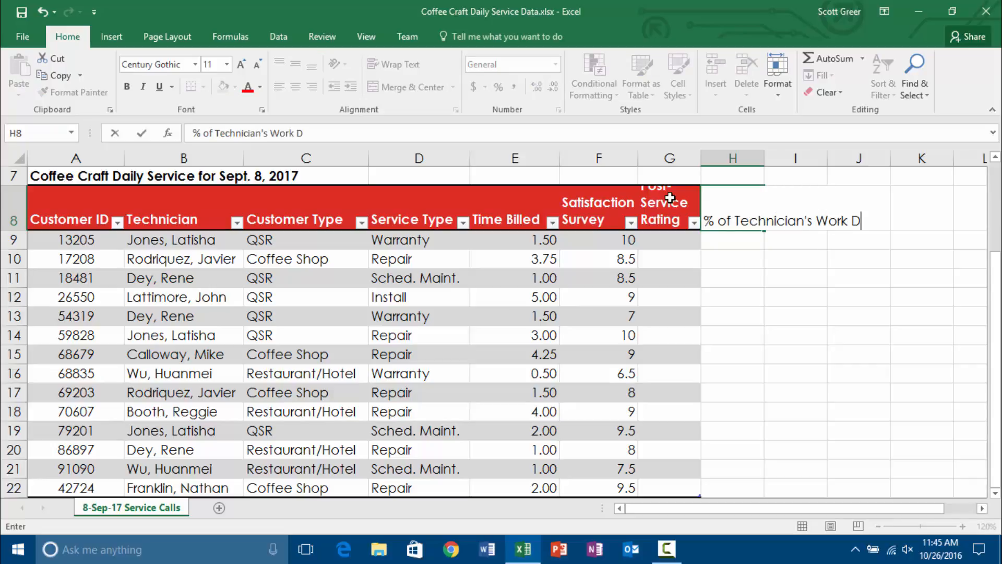
key(Tab)
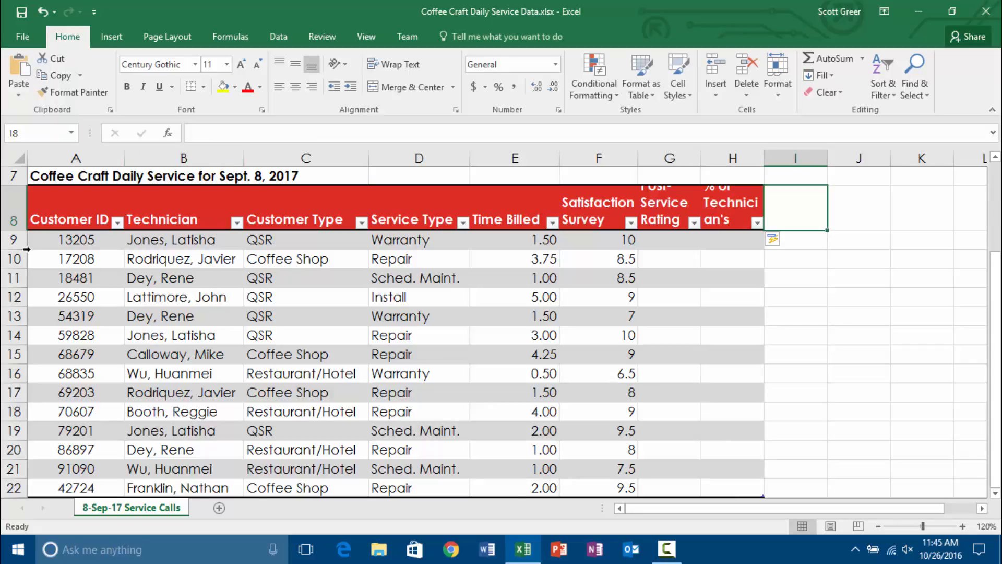
drag(17, 229, 18, 260)
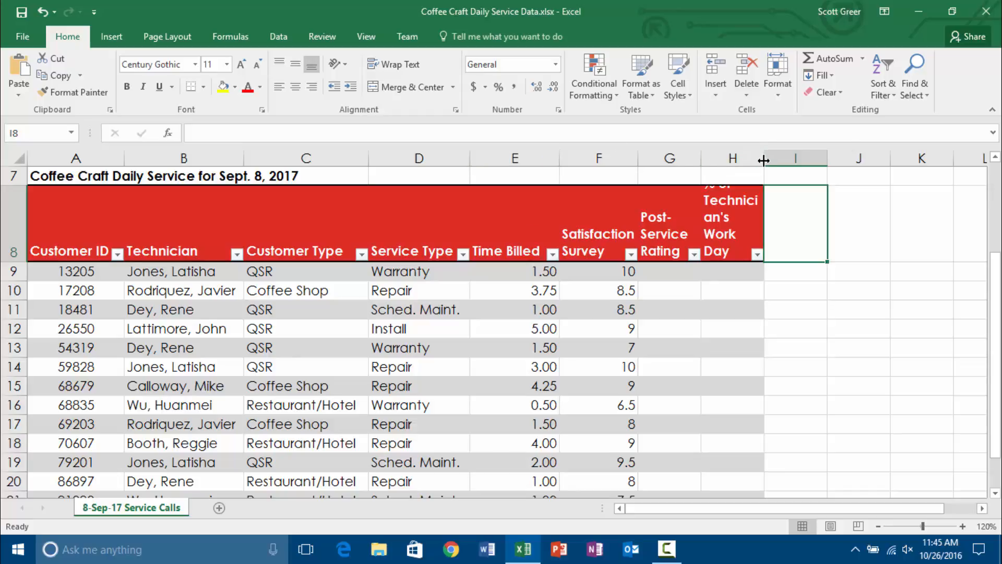
drag(763, 158, 807, 158)
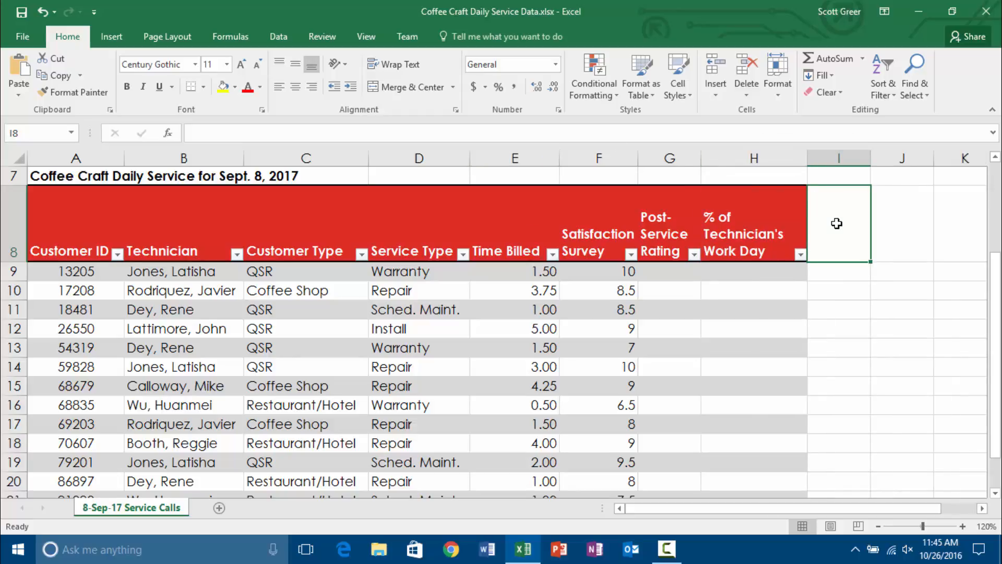
Step: Add a table column in I with the heading Customer Bill in I8
text(Cutomer)
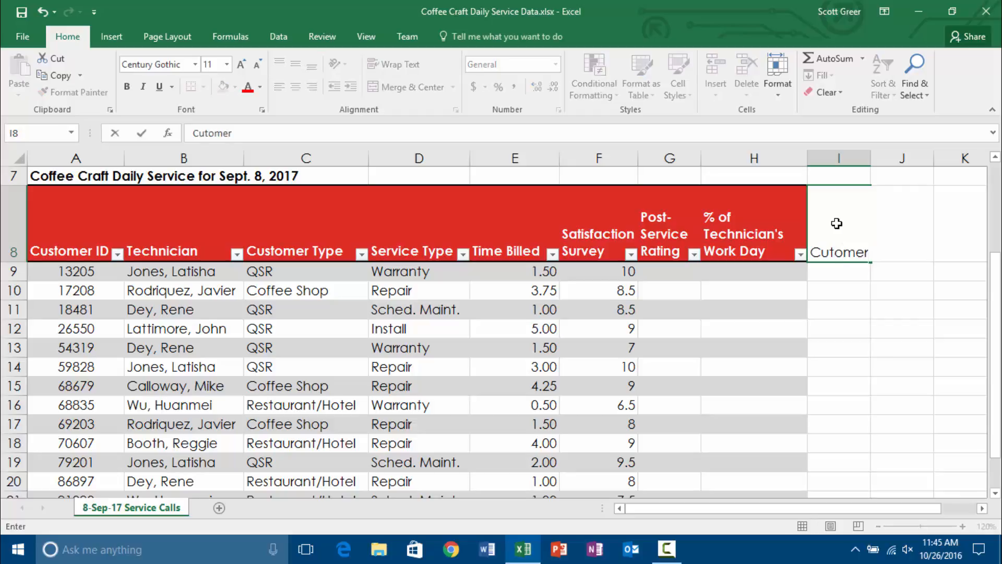
key(BackSpace)
key(BackSpace)
key(BackSpace)
key(BackSpace)
key(BackSpace)
text(stomer )
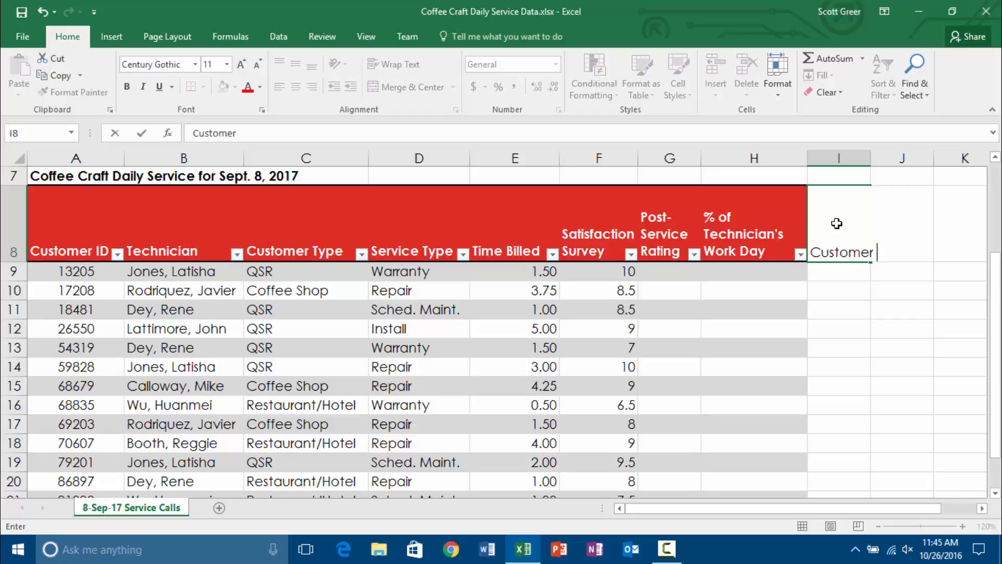
text(Bill)
key(Return)
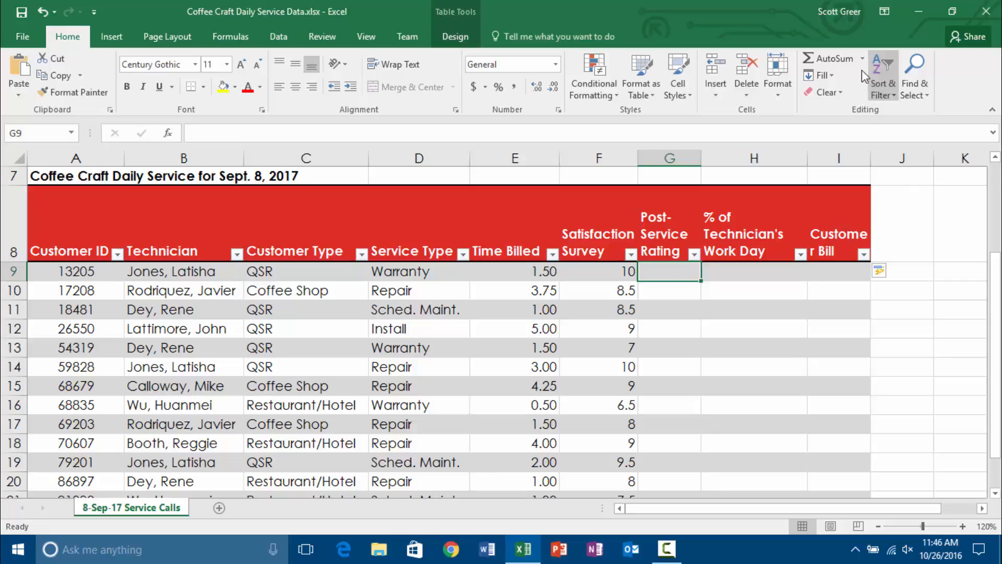
Step: Set the width of the Customer Bill column to 11
right_click(842, 162)
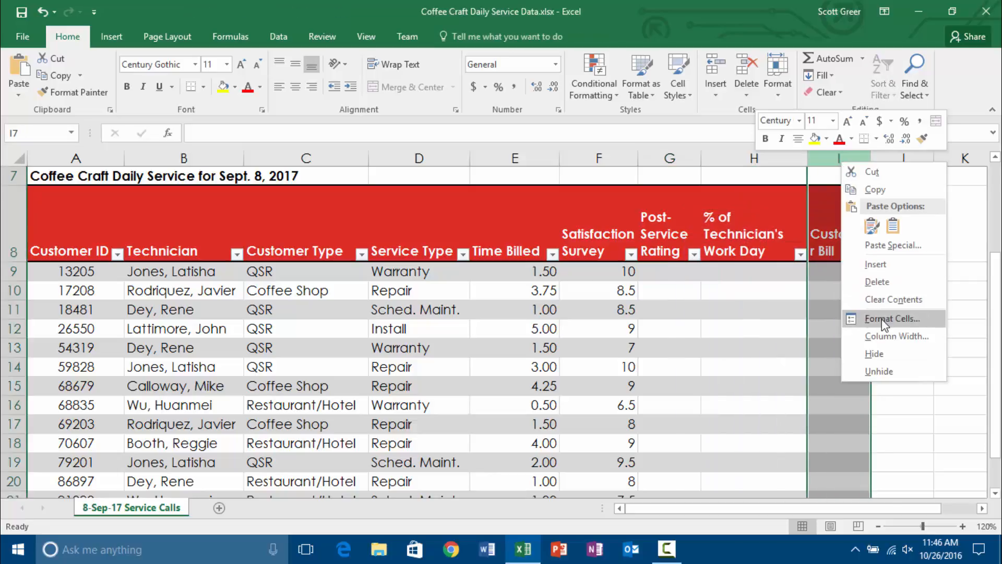
click(882, 336)
text(11)
key(Return)
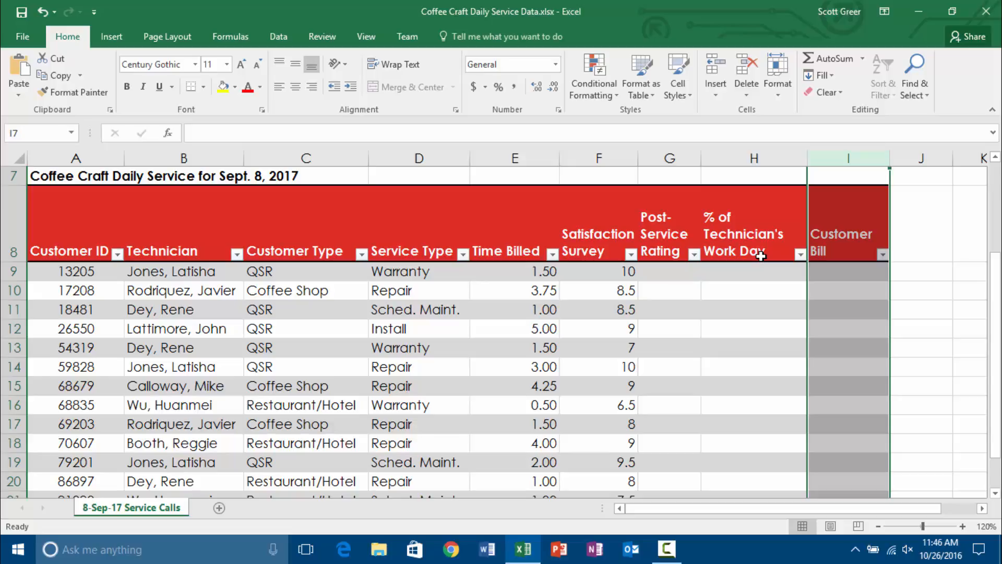
Step: Set the width of the % of Technician's Work Day column to 16.43
click(759, 157)
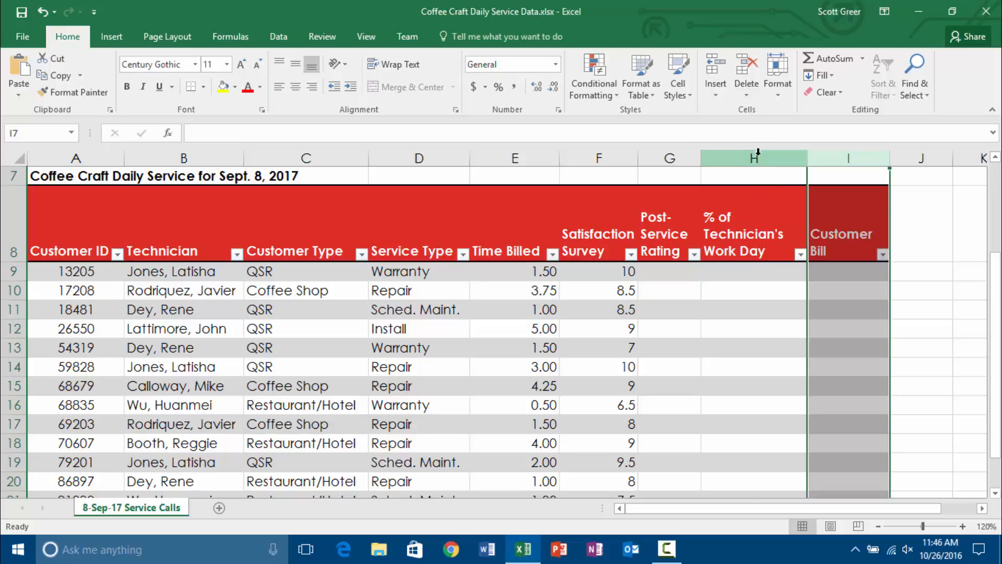
right_click(760, 158)
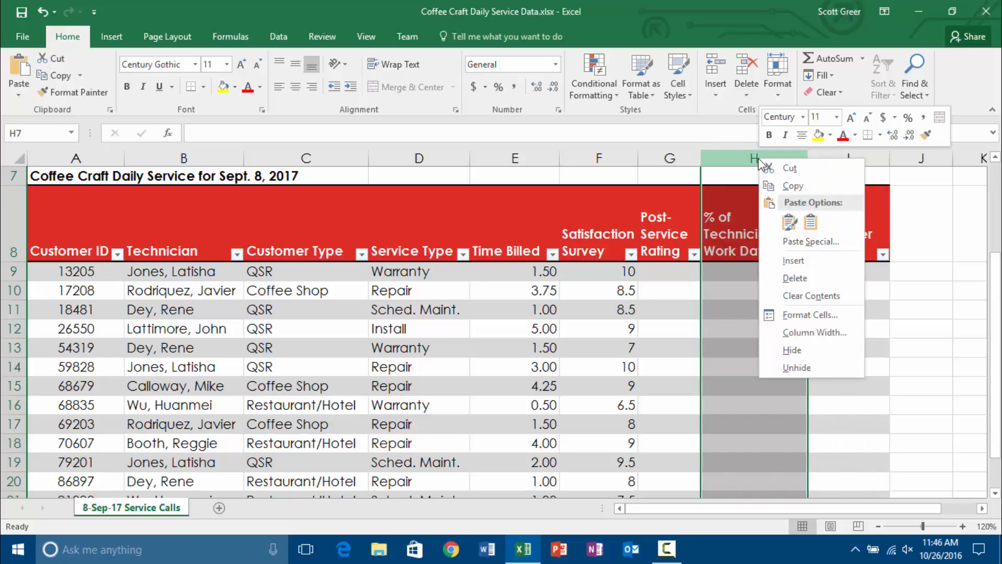
click(825, 334)
text(16.)
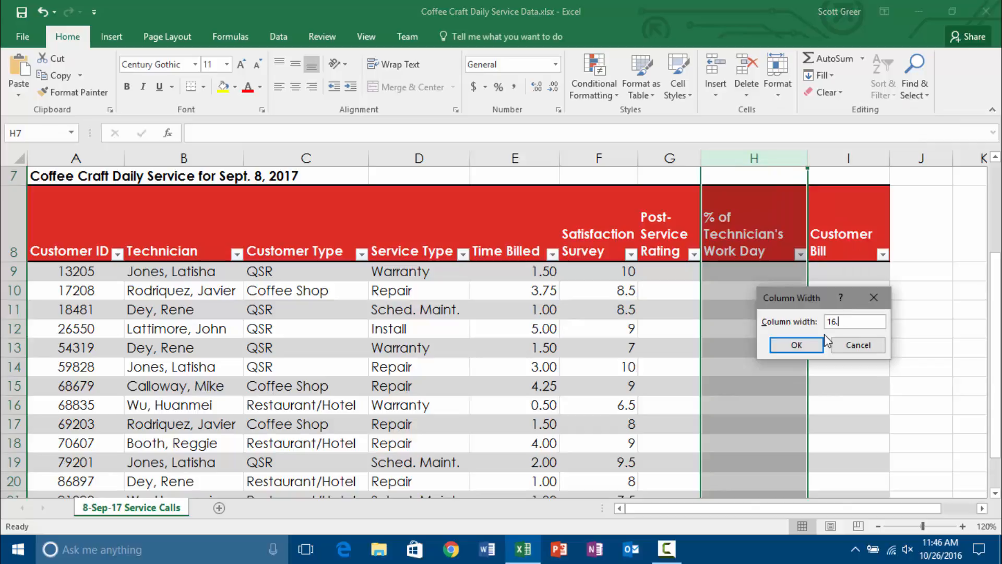
text(43)
key(Return)
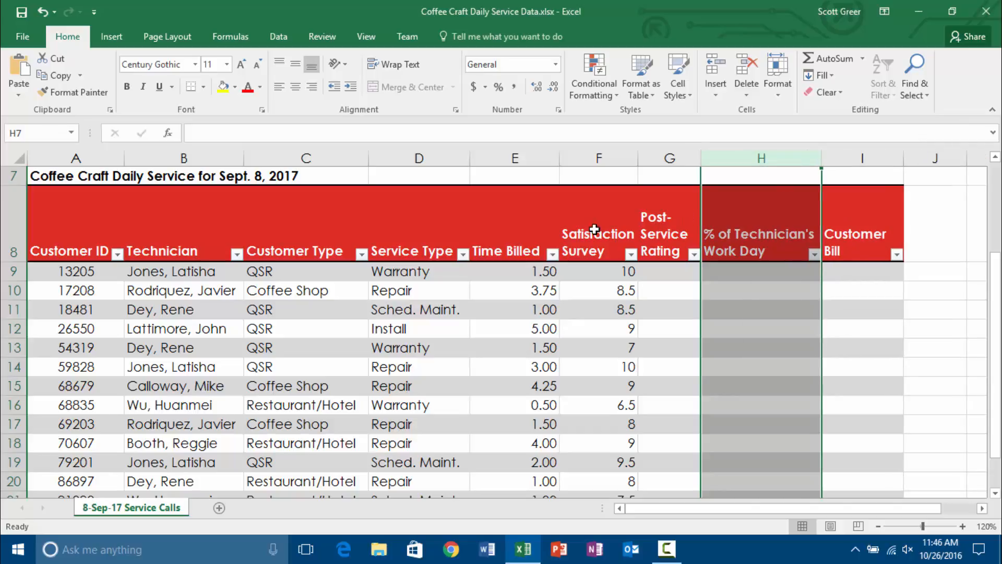
Step: Set the width of the Post-Service Rating column to 16 and autofit the height of header row 8
click(659, 244)
right_click(666, 245)
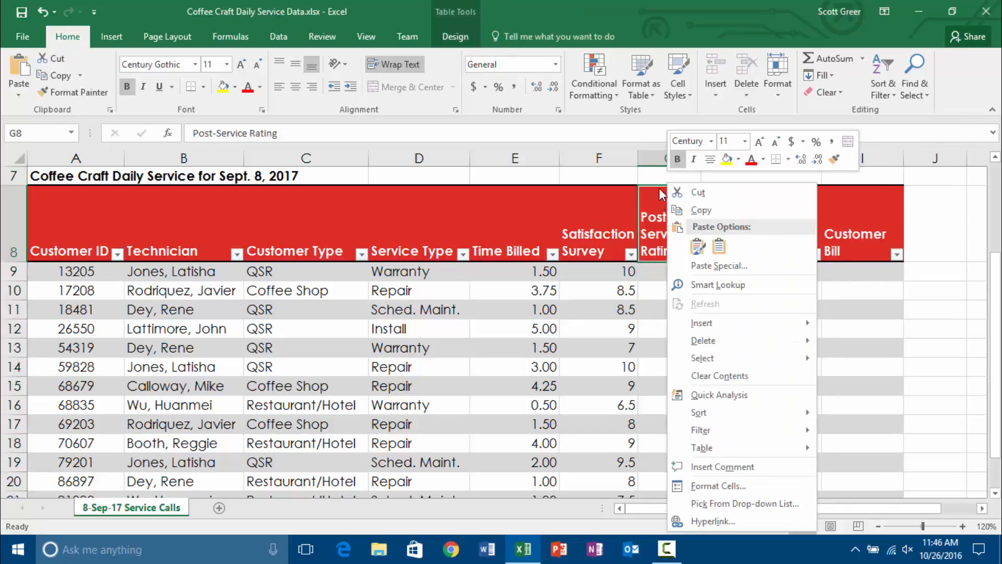
click(651, 161)
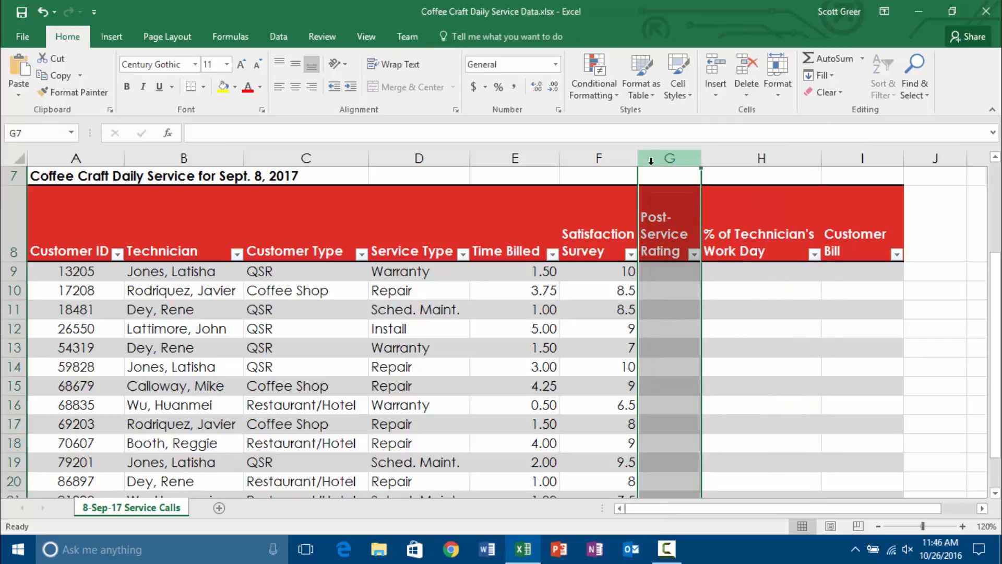
right_click(651, 161)
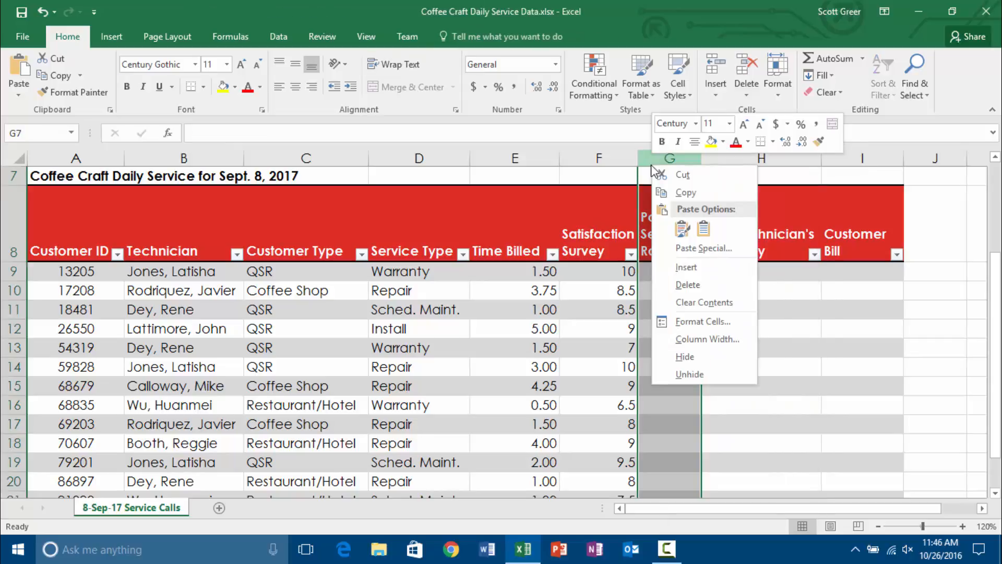
click(714, 347)
text(1)
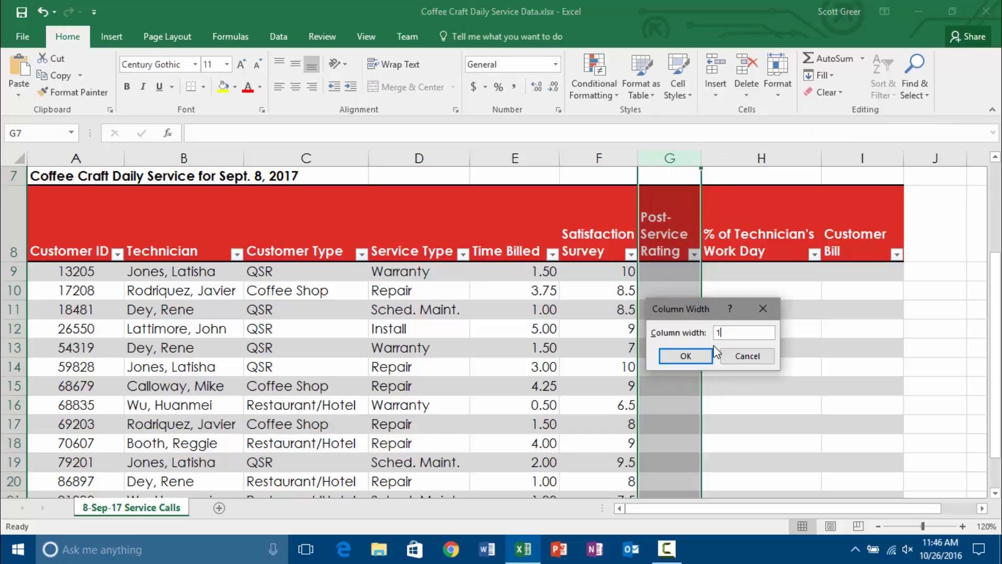
text(6)
key(Return)
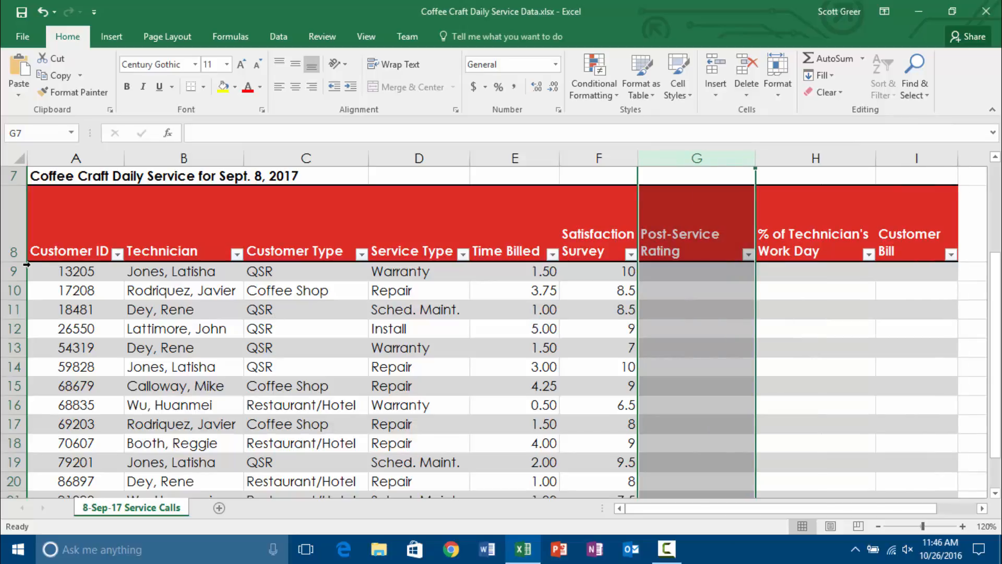
double_click(26, 262)
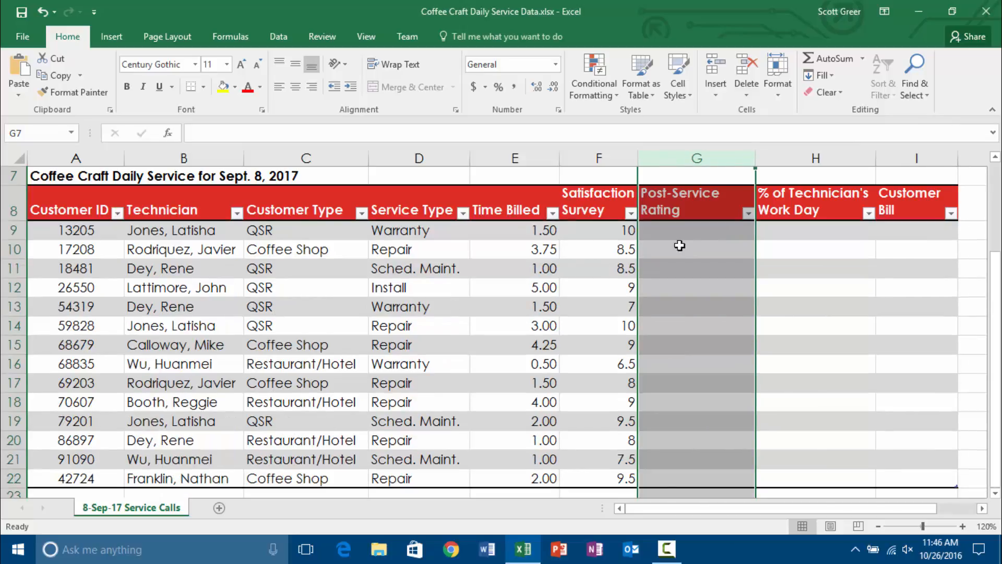
Step: Select A7:I7, try Merge & Center on the title, and remove the merge again
click(770, 242)
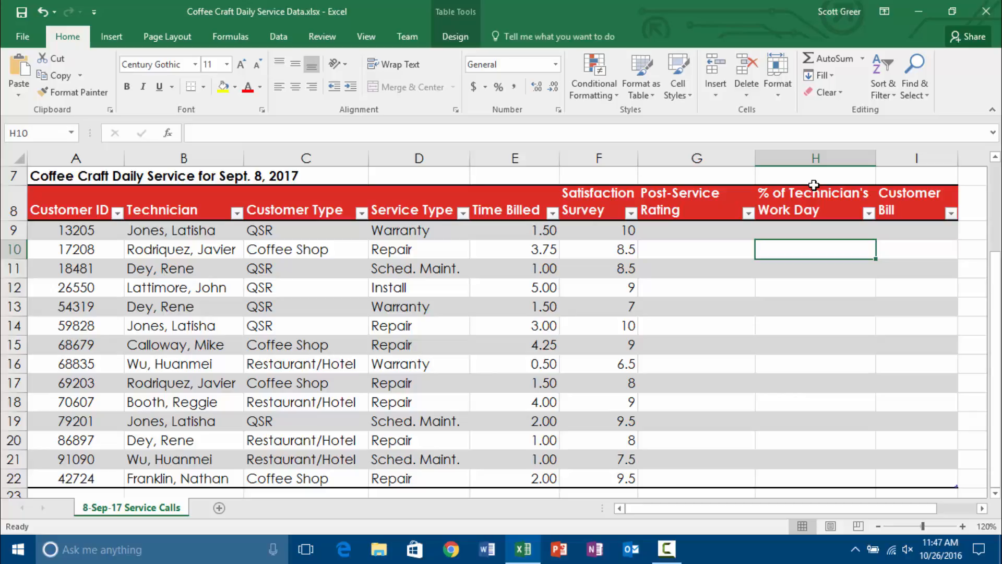
key(Left)
key(Left)
key(Left)
key(Left)
key(Left)
key(Left)
key(Up)
key(Up)
key(Up)
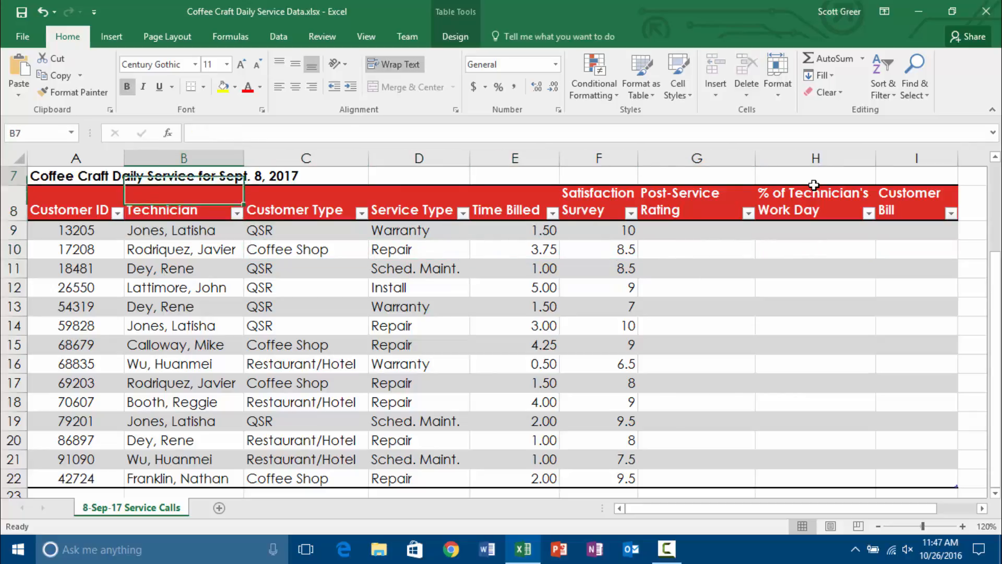
key(Left)
key(shift+Right)
key(shift+Right)
key(shift+Right)
key(shift+Right)
key(shift+Right)
key(shift+Right)
key(shift+Right)
key(shift+Right)
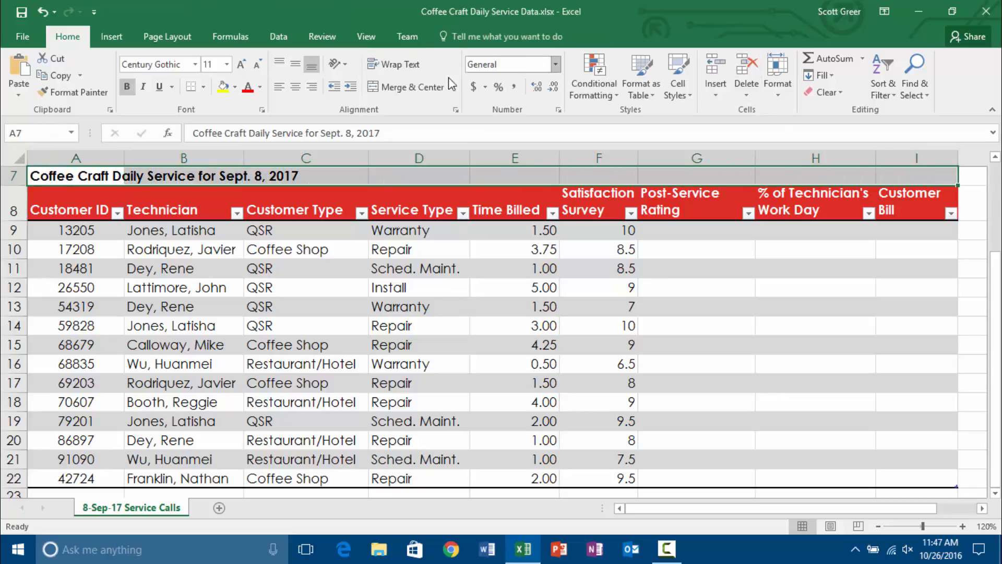
click(401, 92)
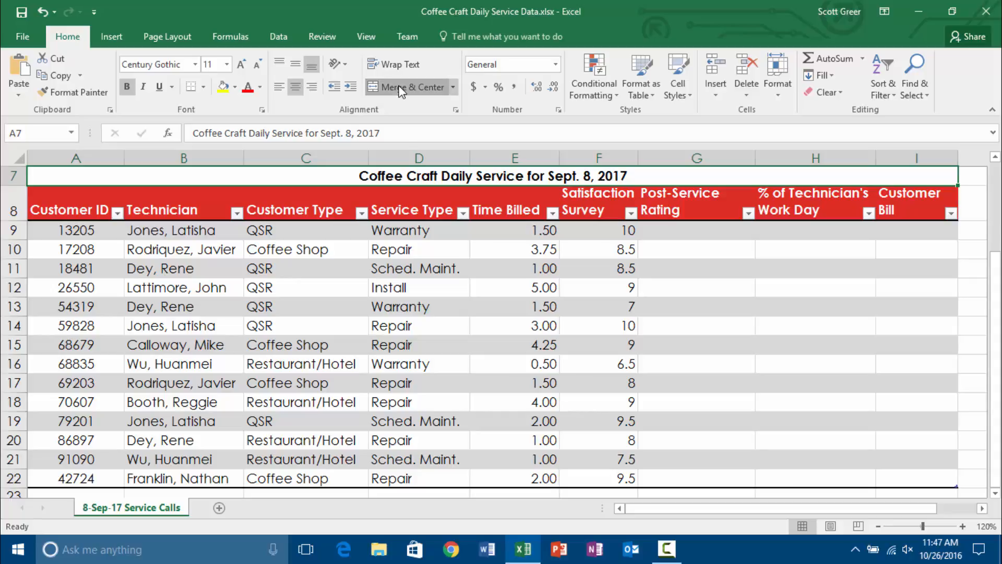
click(401, 92)
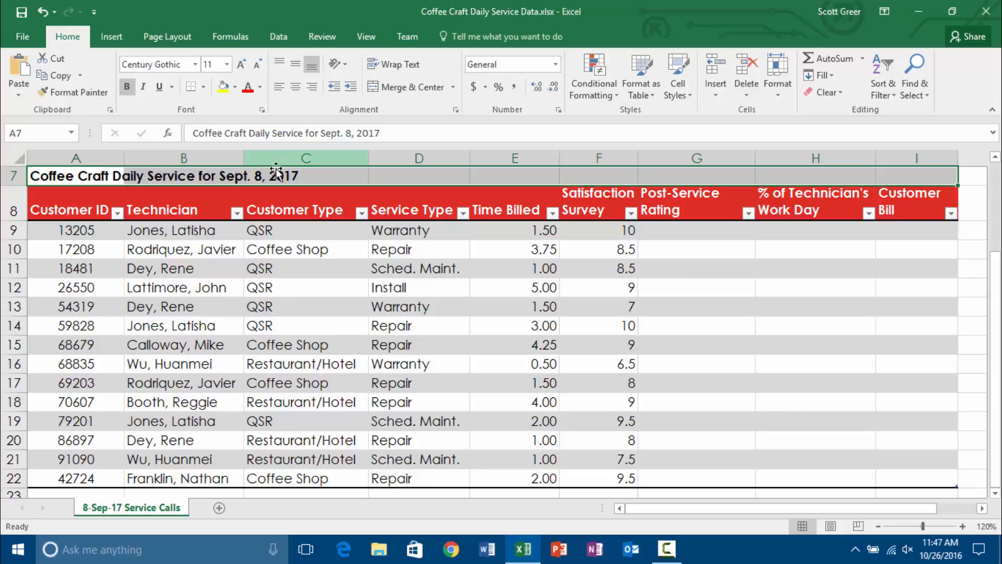
Step: Format A7:I7 with the horizontal alignment Center Across Selection so the title spans the table
right_click(242, 179)
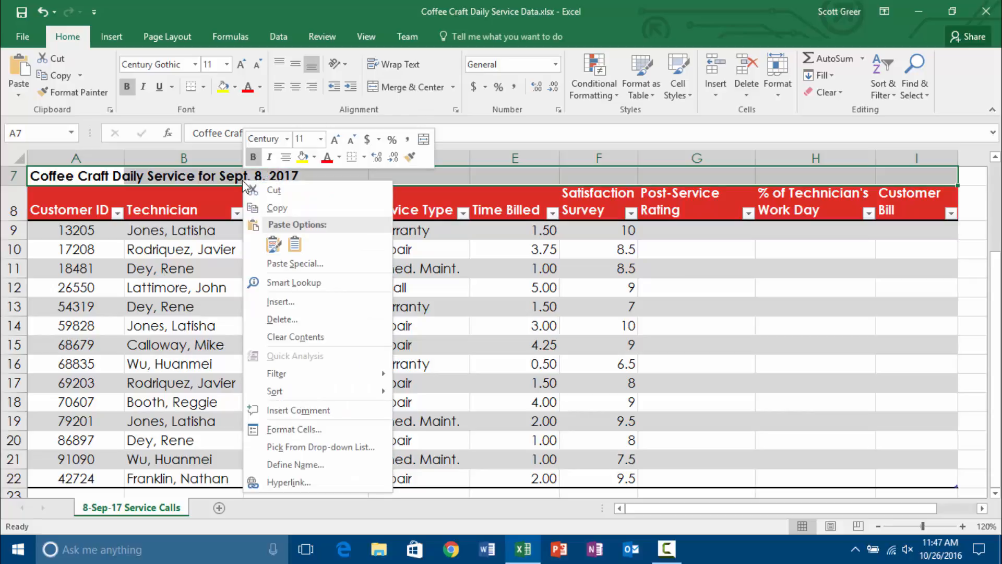
click(282, 431)
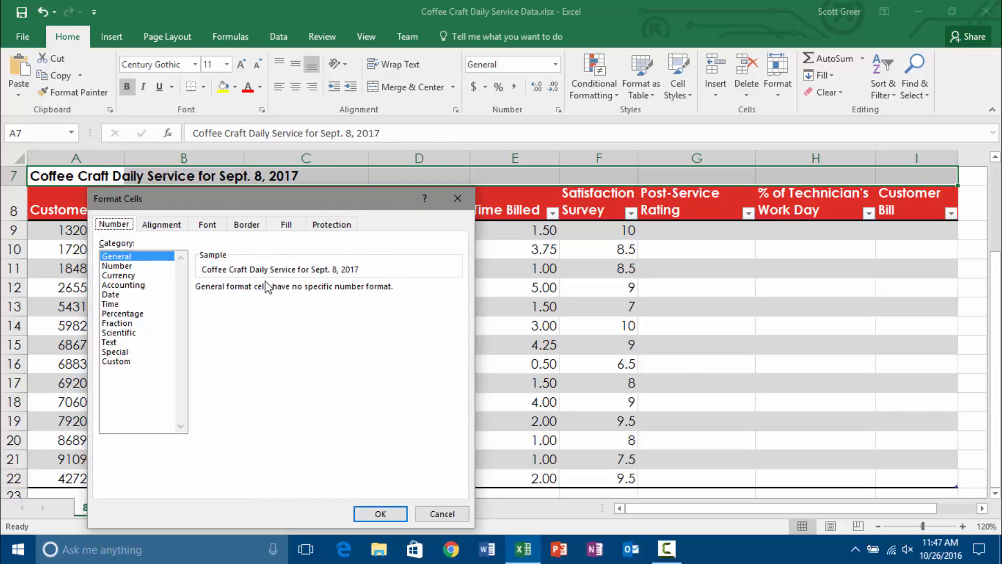
click(156, 226)
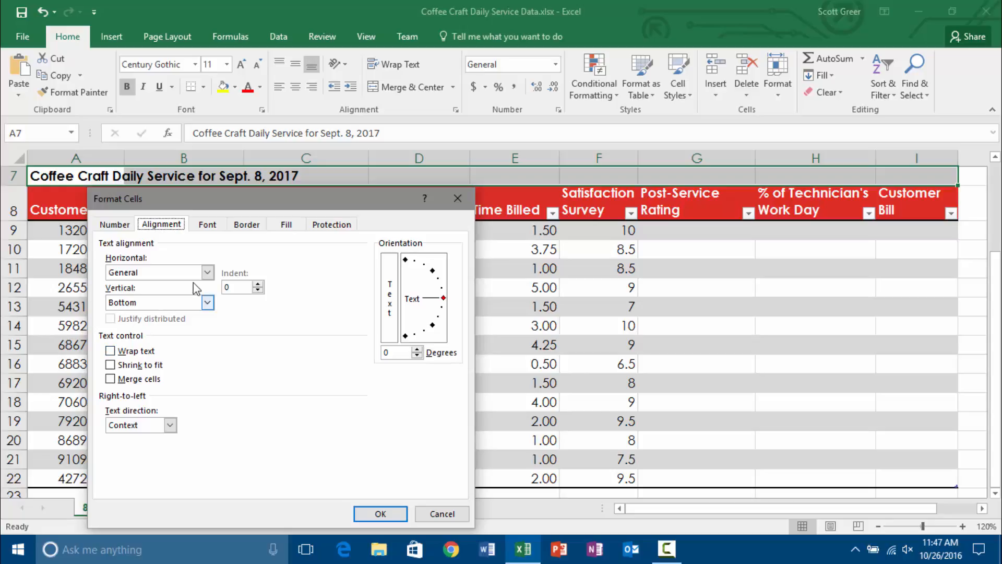
click(207, 273)
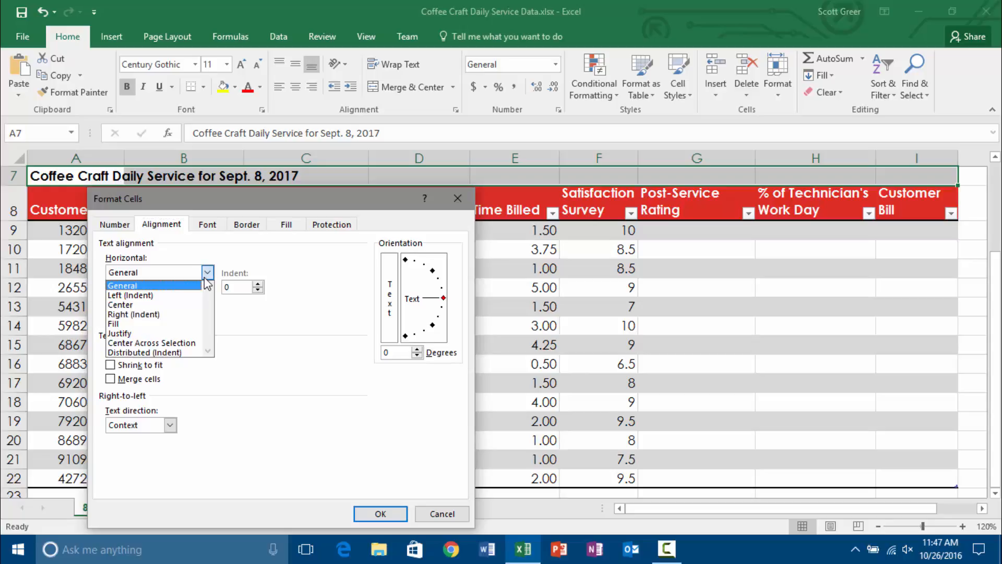
click(136, 343)
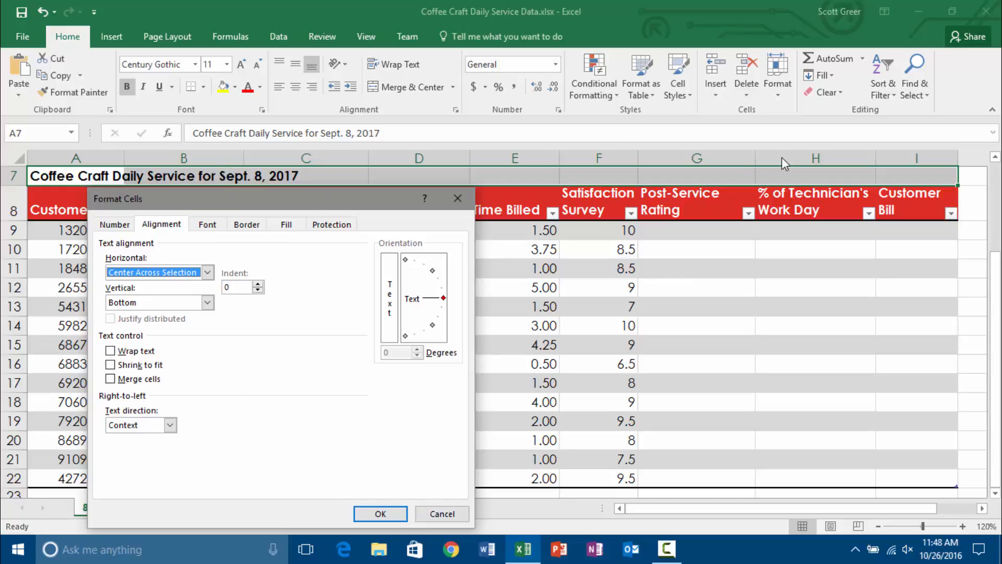
click(383, 513)
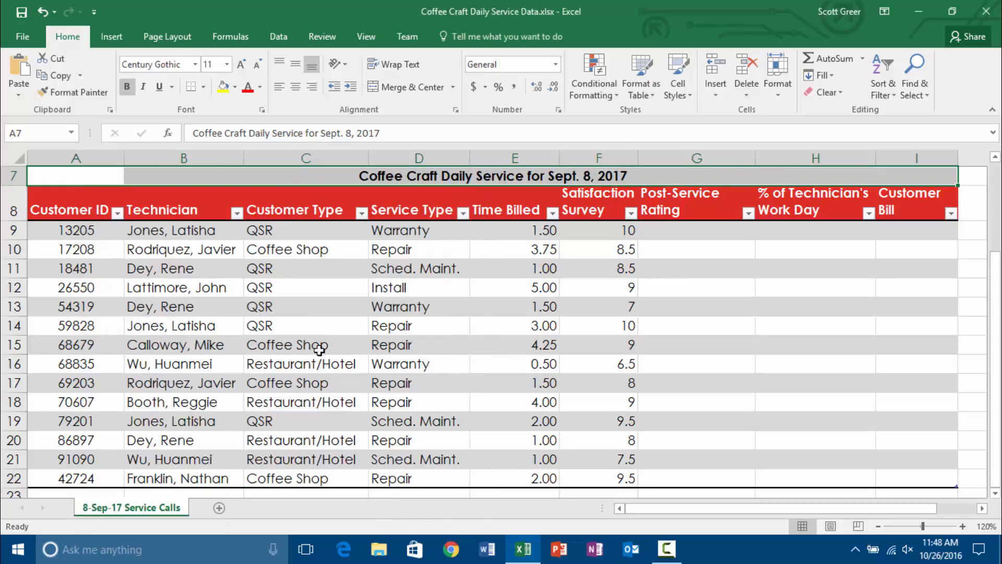
Step: Review the horizontal alignment setting in the cell format of A7:I7 and close it without changes
right_click(571, 177)
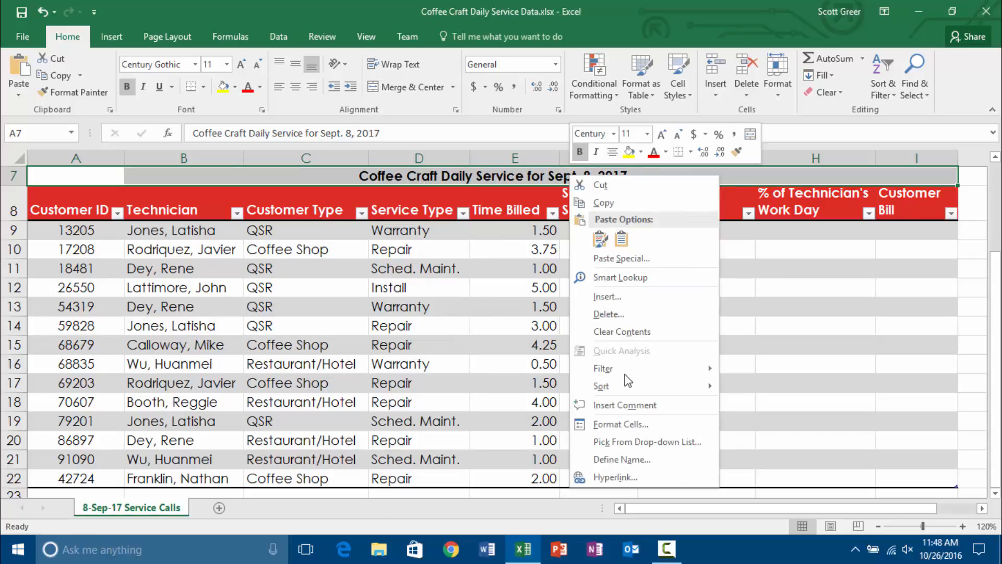
click(626, 424)
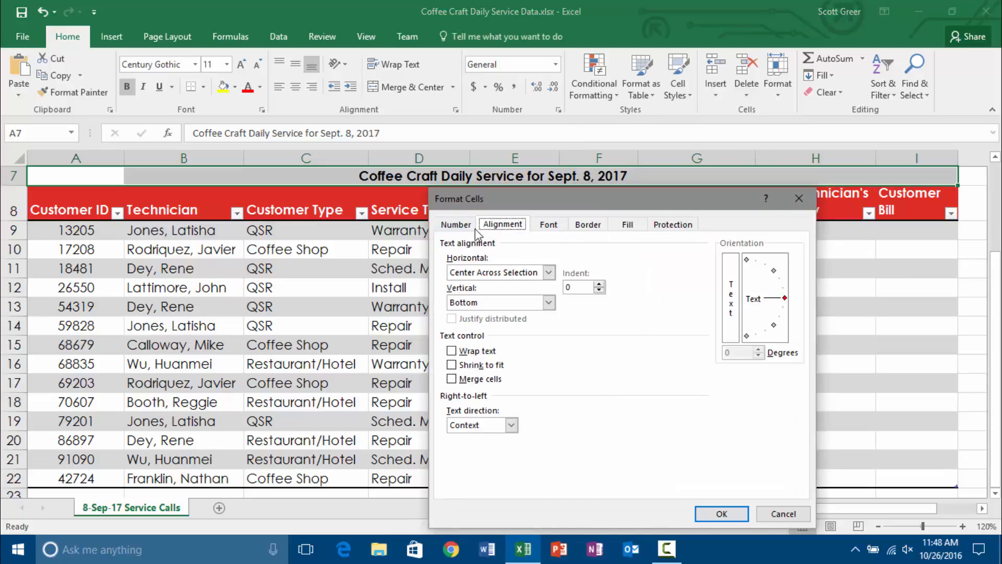
click(468, 226)
click(497, 226)
click(548, 272)
click(493, 342)
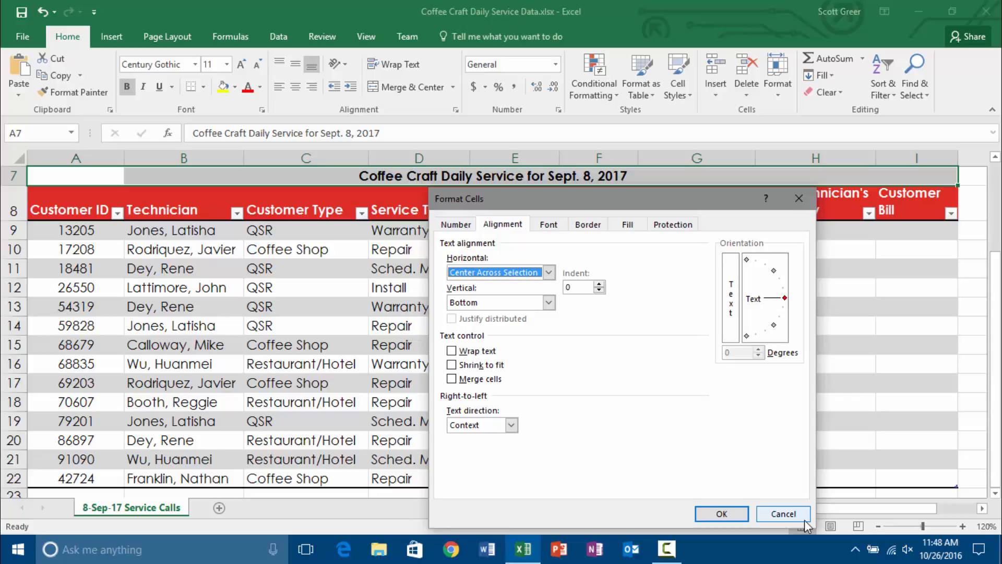
click(776, 516)
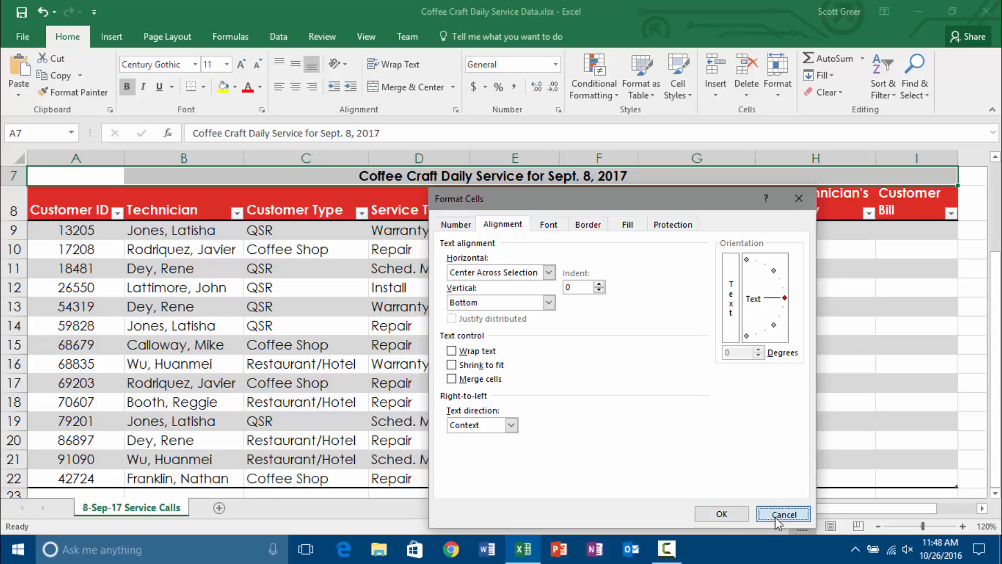
Step: Move cell by cell along title row 7 and into row 9 to examine whether each cell can be selected individually
click(918, 187)
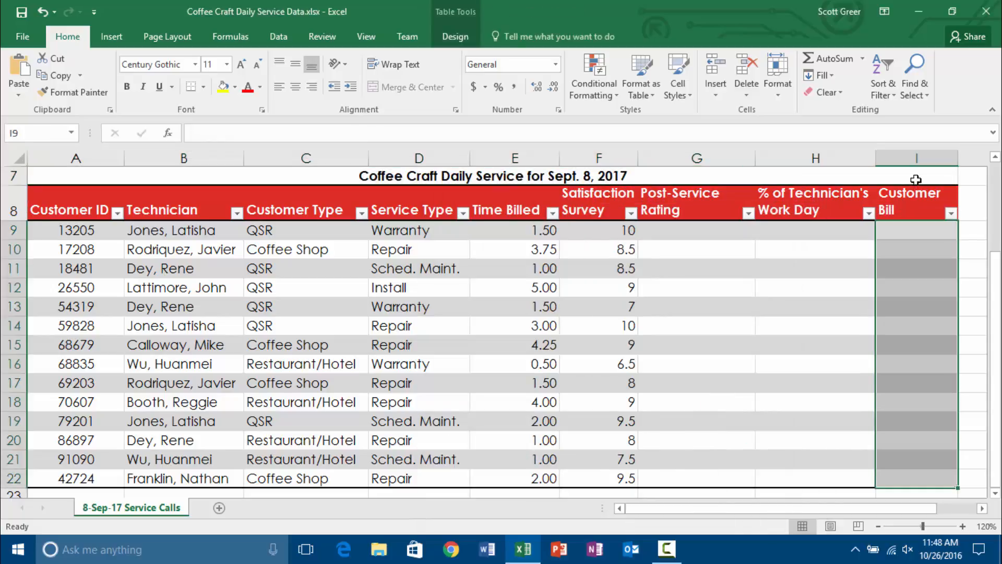
click(915, 180)
key(Left)
key(Left)
key(Left)
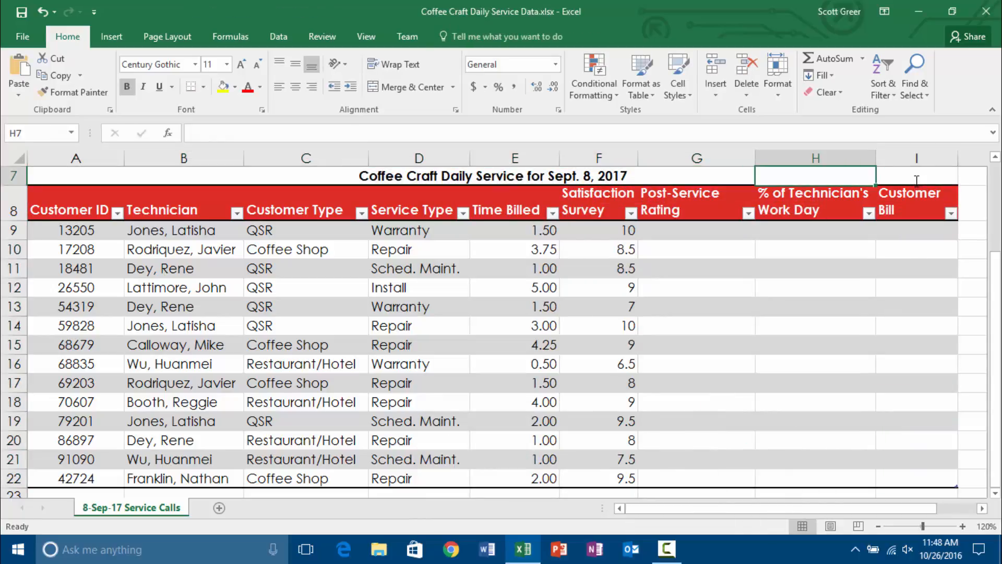
key(Left)
key(Left)
key(Left)
key(Left)
key(Left)
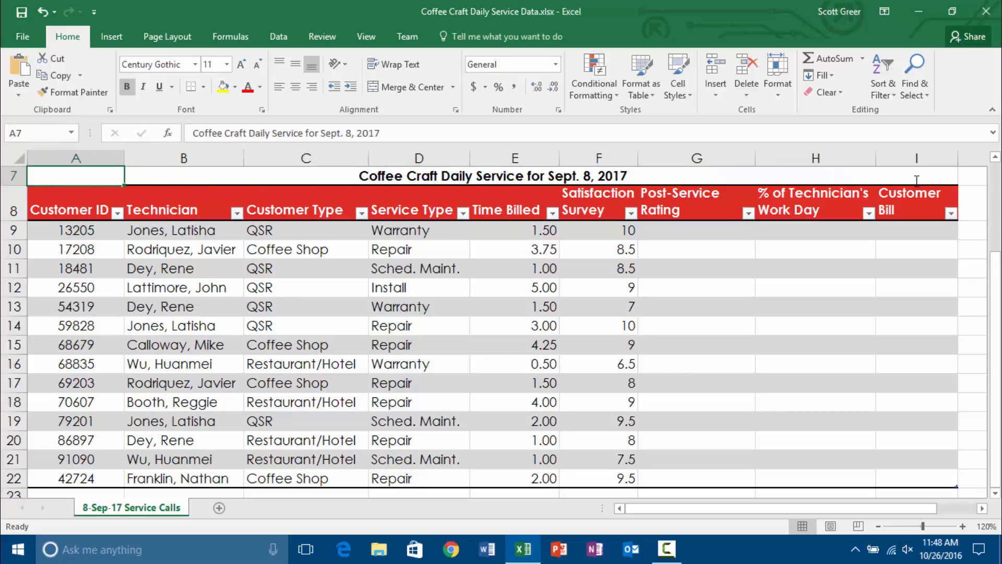
key(Right)
key(Left)
key(Right)
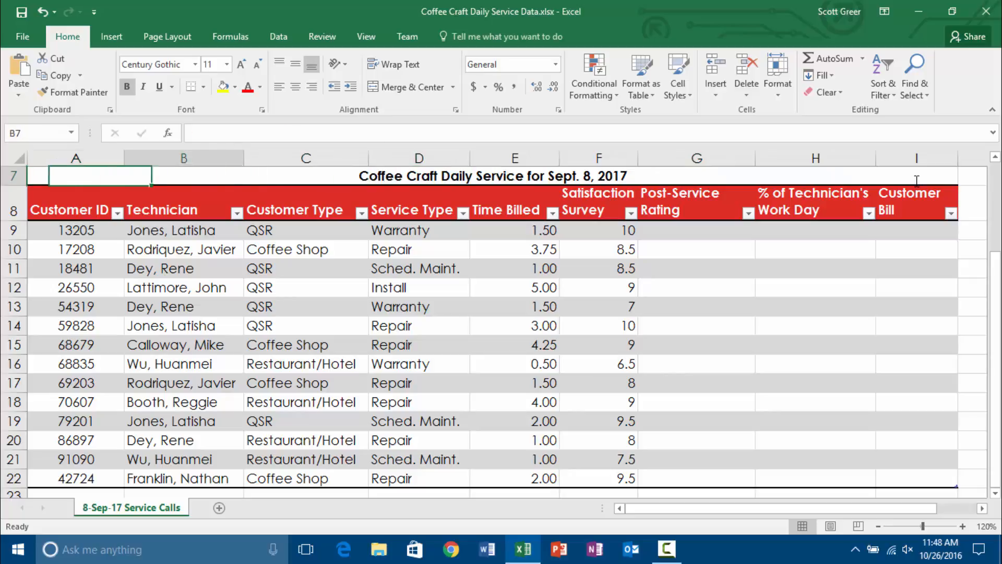
key(Right)
key(Right)
key(Right)
key(Right)
key(Right)
key(Right)
key(Right)
key(Left)
key(Left)
key(Left)
key(Left)
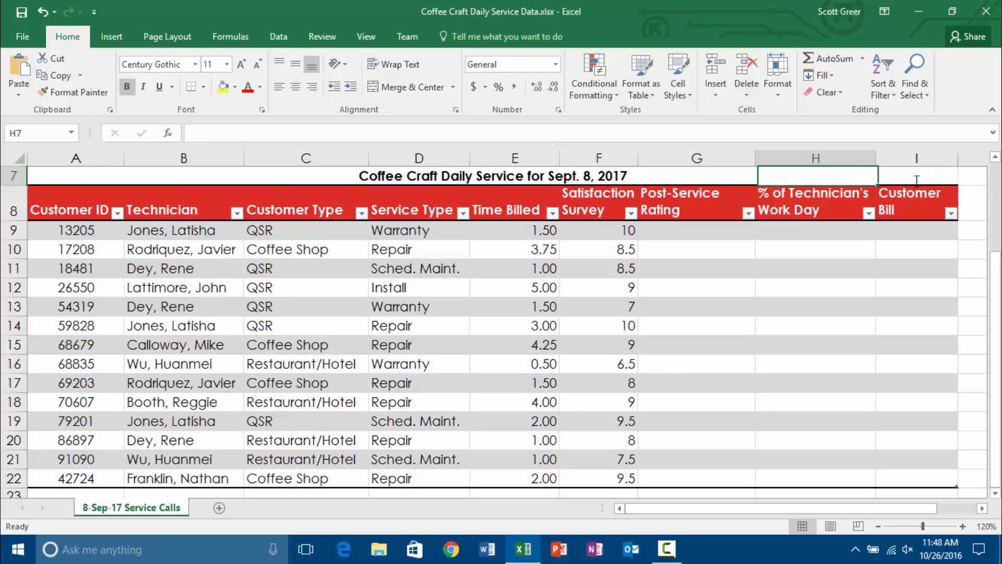
key(Left)
key(Down)
key(Right)
key(Down)
key(Right)
key(Right)
key(Right)
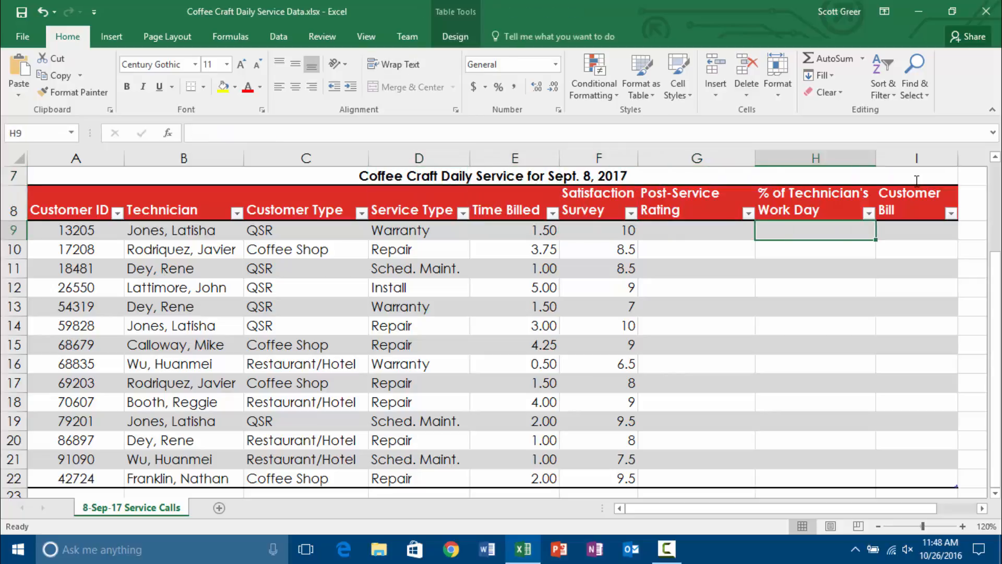
key(Left)
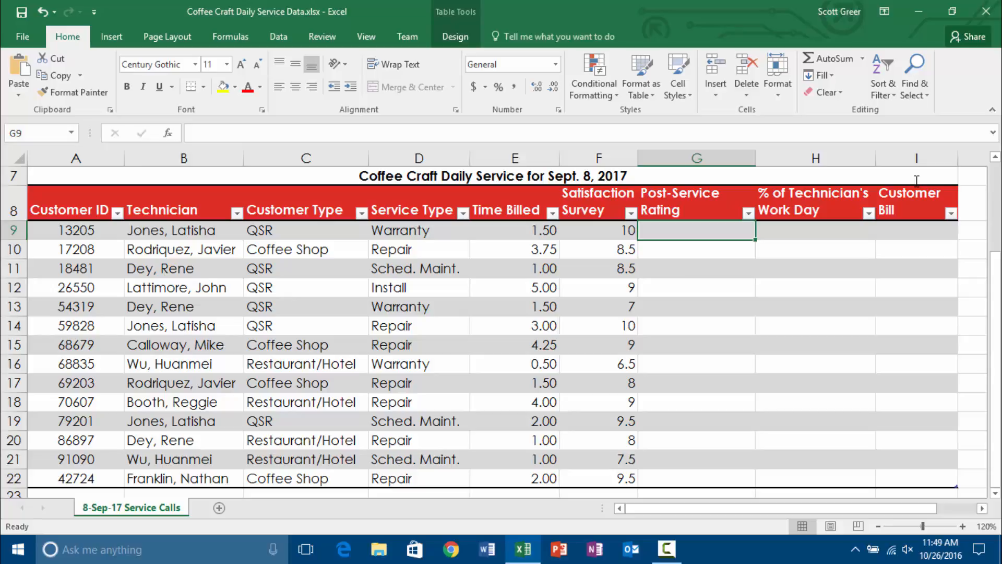
Step: Apply the Title cell style to the table title in A7
key(Left)
key(Left)
key(Left)
key(Left)
key(Up)
key(Up)
key(Left)
key(Left)
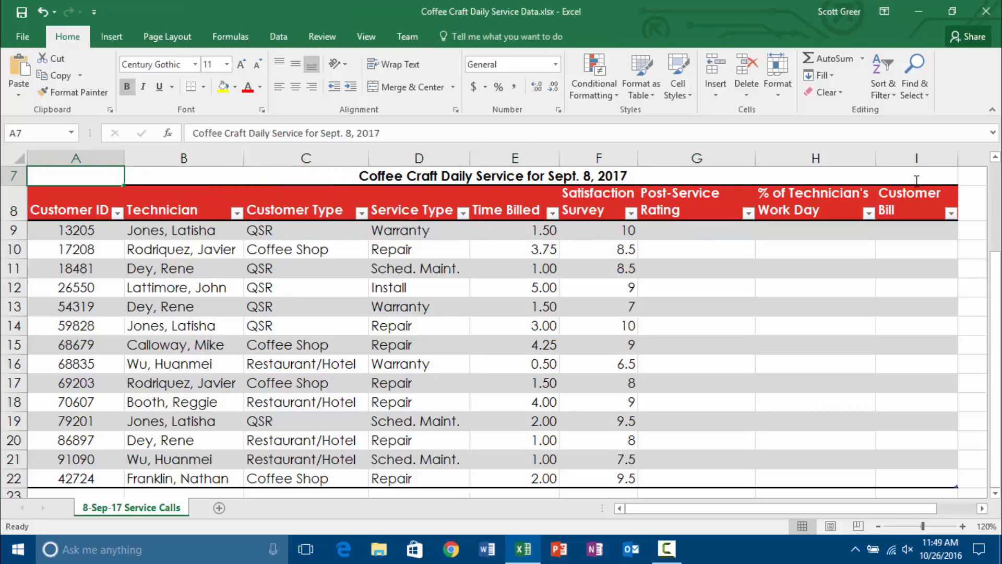
click(678, 86)
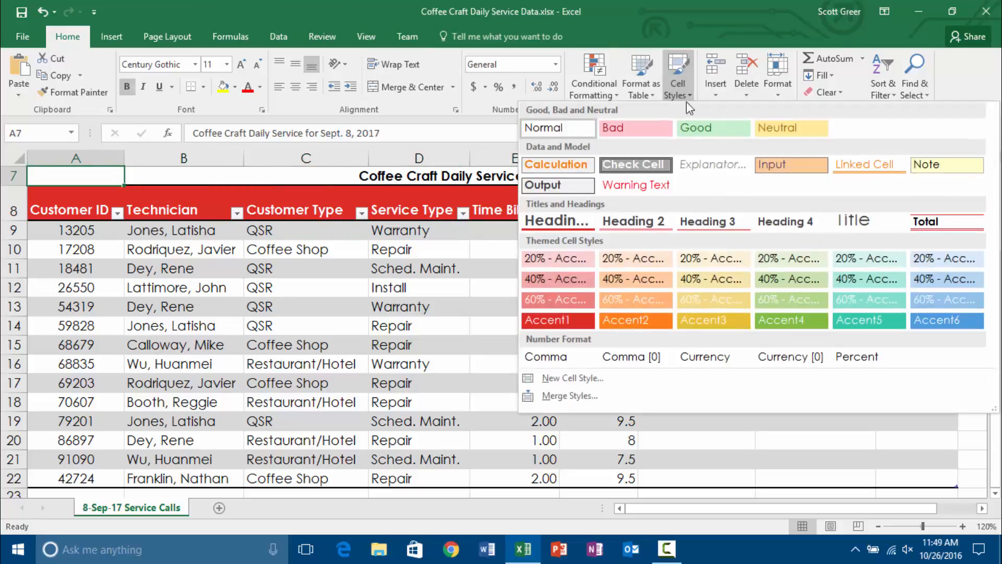
click(851, 219)
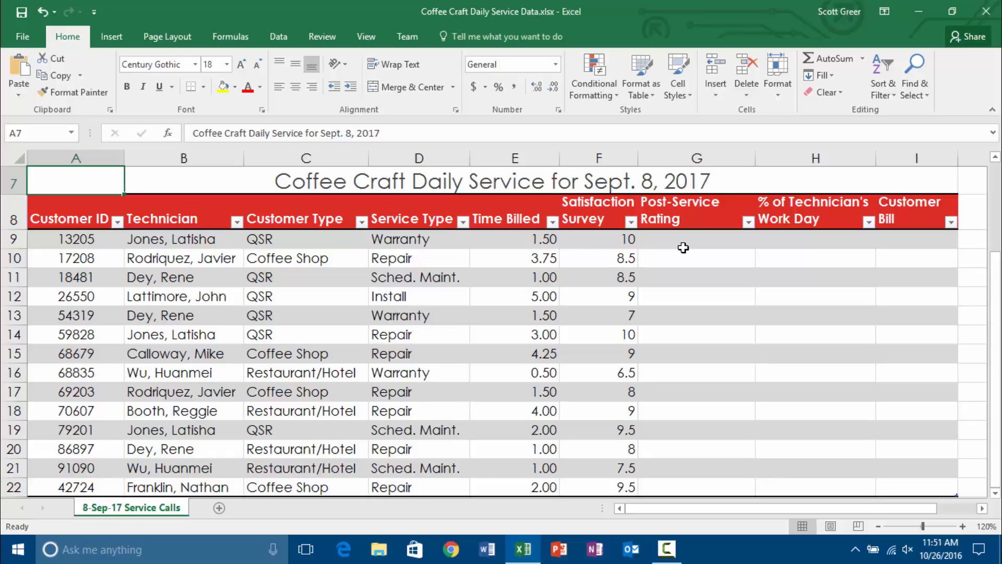
Step: Set the width of column M to 16.8
click(982, 508)
click(982, 508)
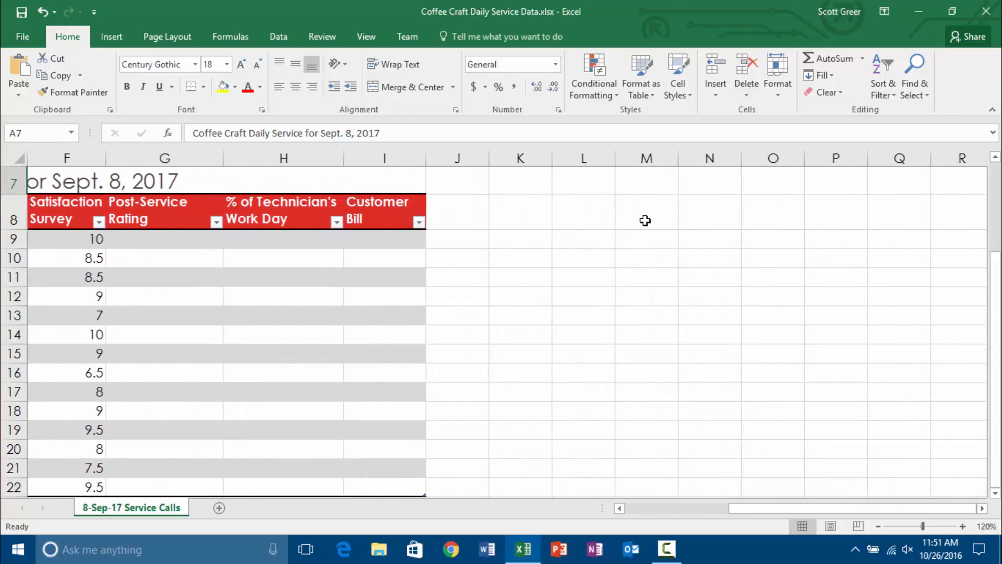
click(645, 221)
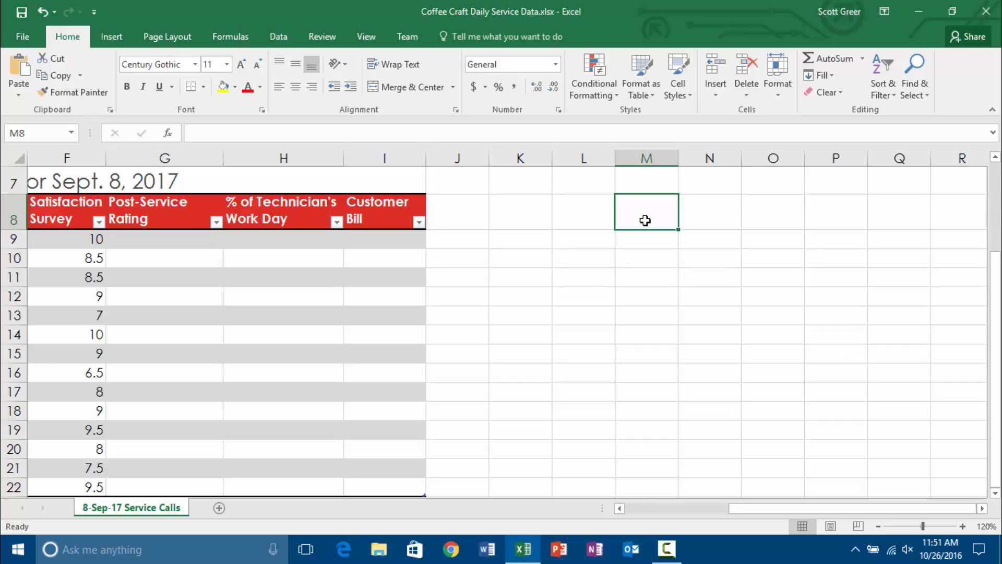
click(646, 158)
right_click(648, 158)
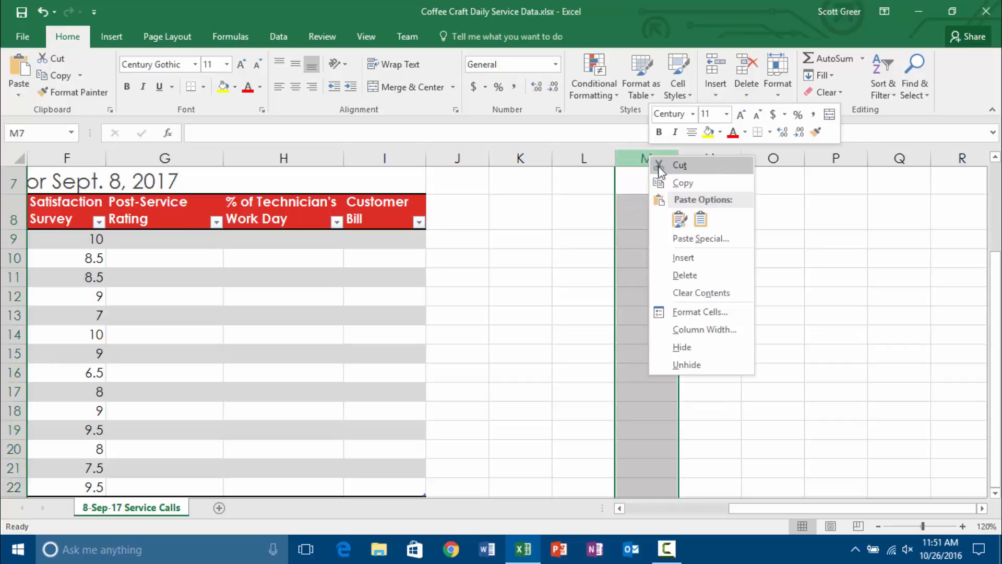
click(704, 329)
text(16.8)
key(Return)
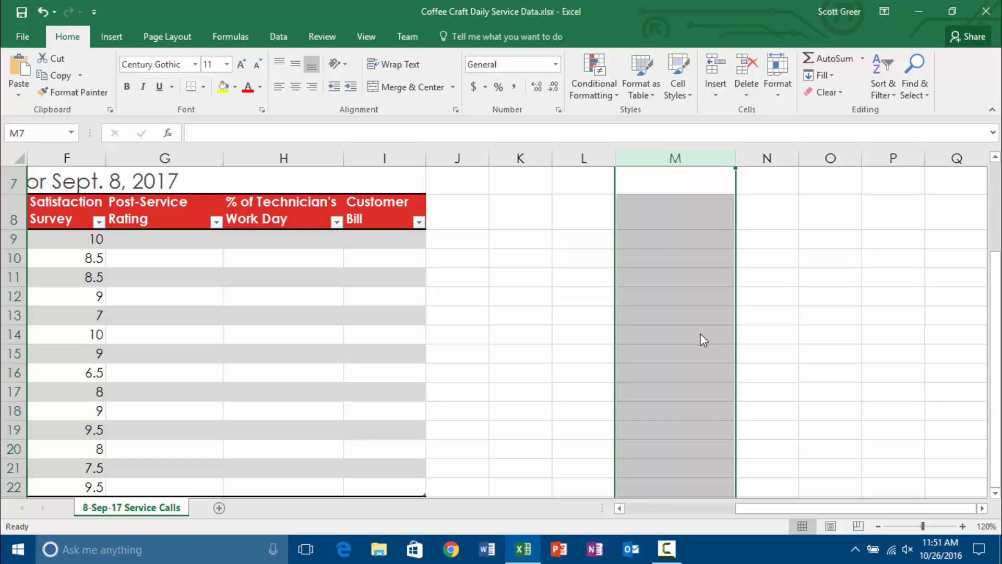
Step: Enter the title "Rating Table" in cell L1
key(Up)
key(Up)
key(Up)
key(Up)
key(Up)
key(Up)
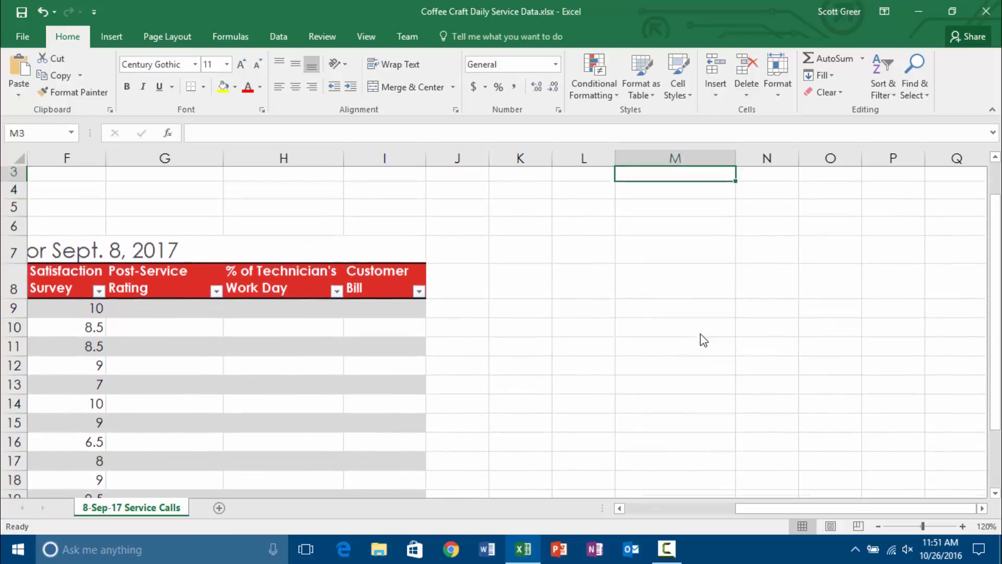
key(Left)
text(Rati)
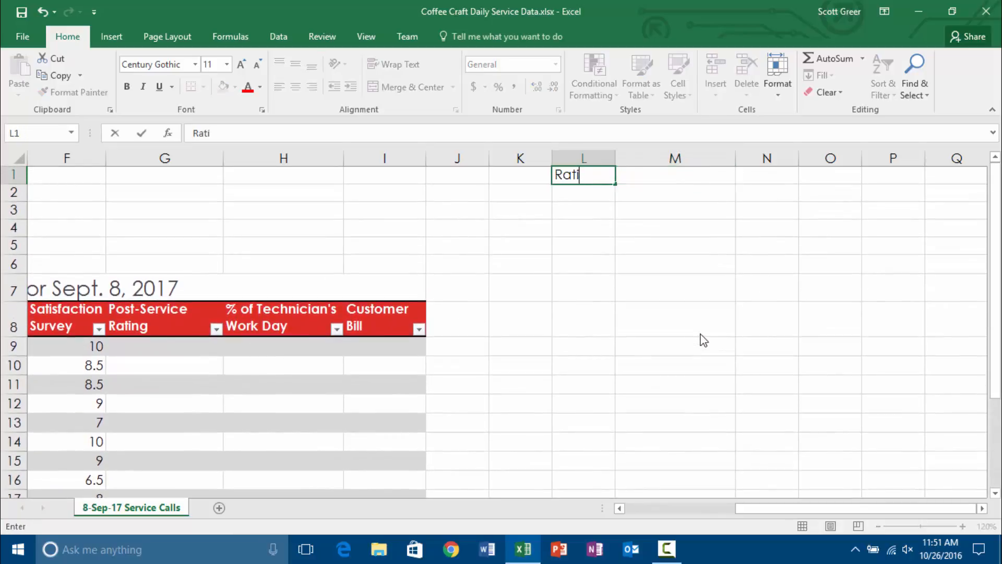
text(ng Table)
key(Return)
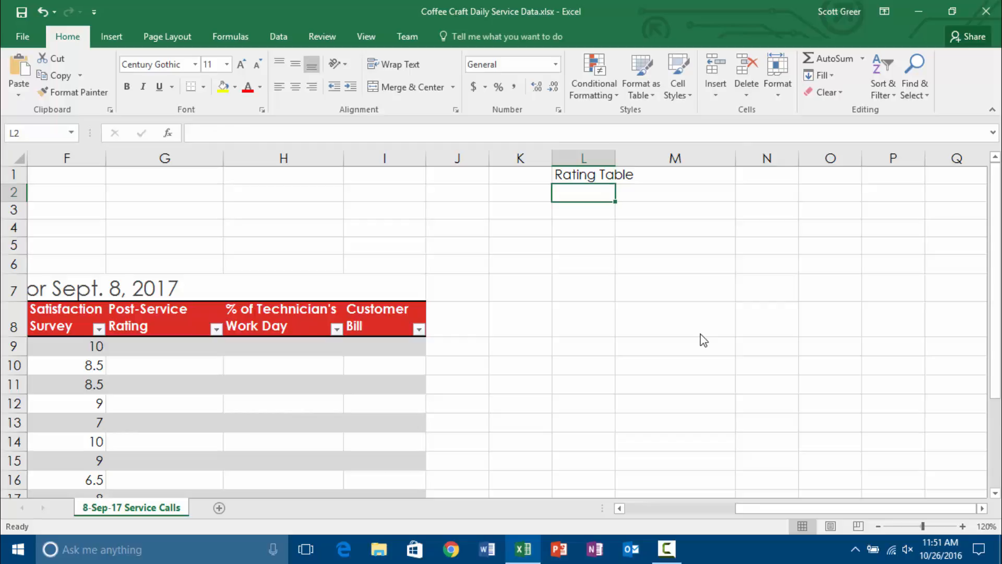
Step: Apply the Title cell style to the Rating Table title in L1 and make it bold
key(Up)
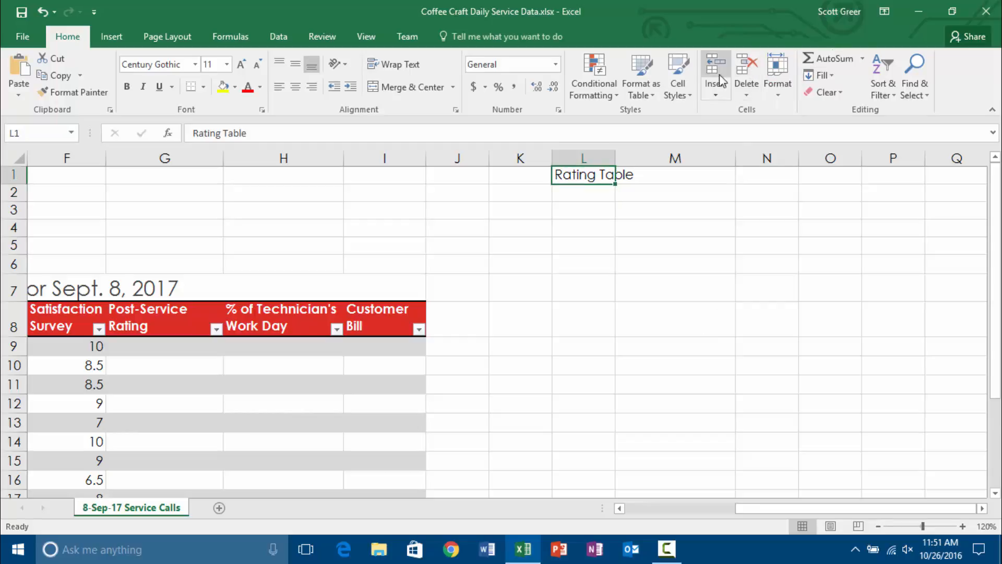
click(687, 78)
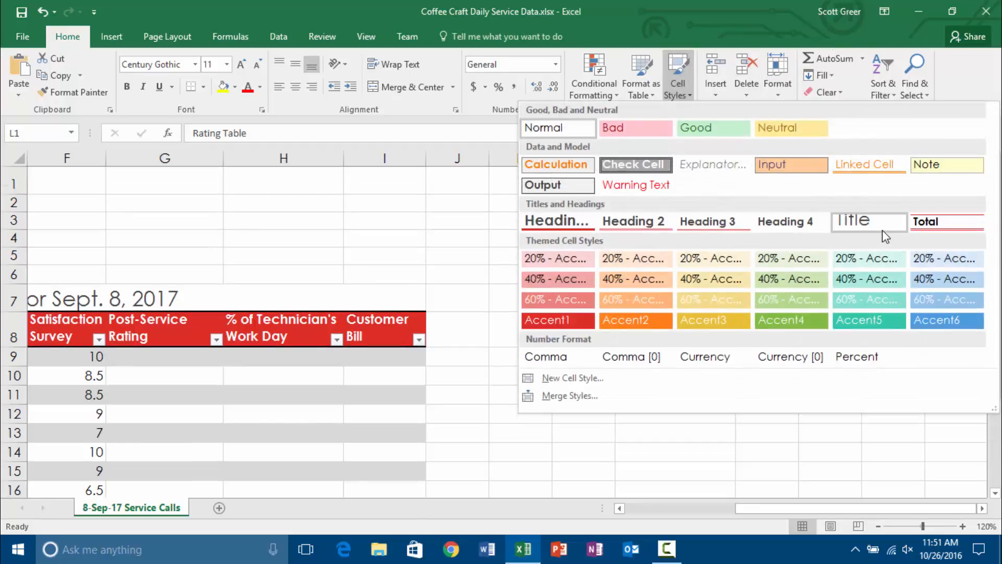
click(883, 230)
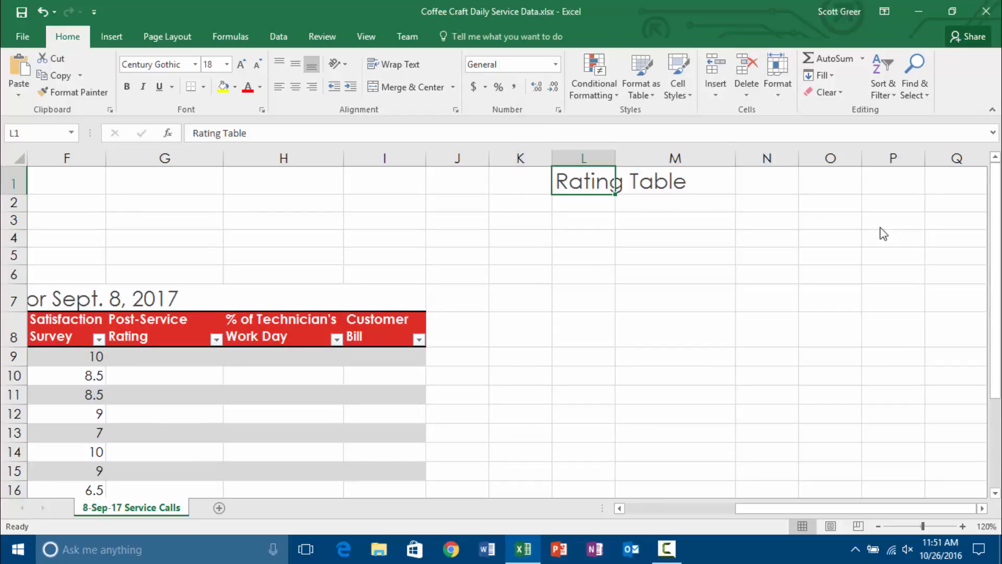
key(ctrl+b)
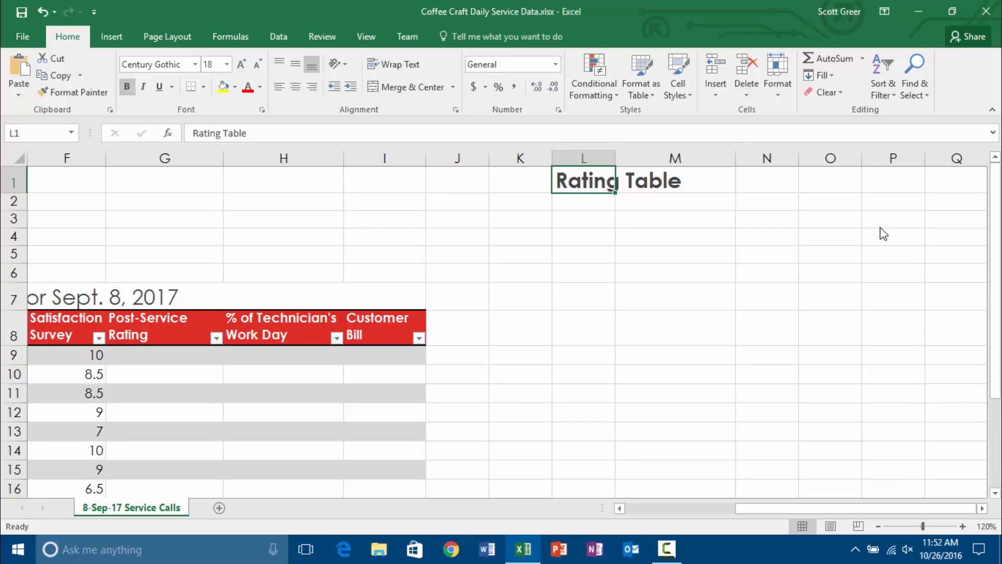
Step: Enter the column headings "Survey" in L2 and "Rating" in M2
key(Down)
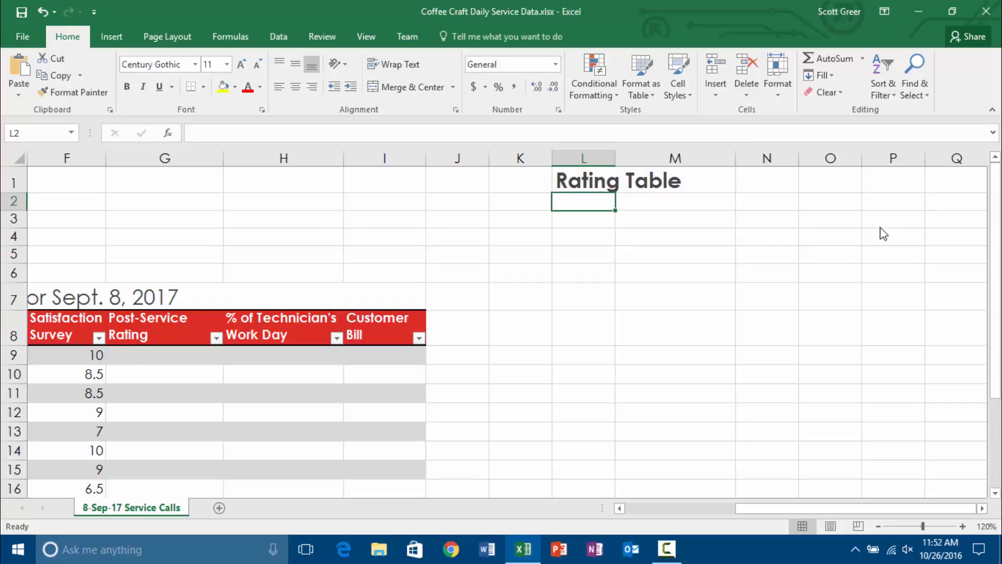
text(Survey)
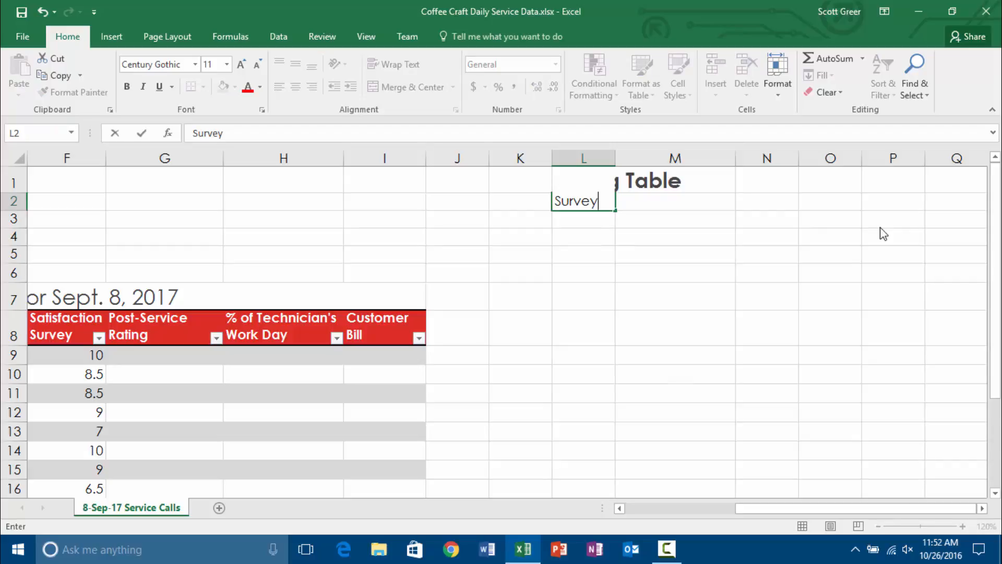
key(Return)
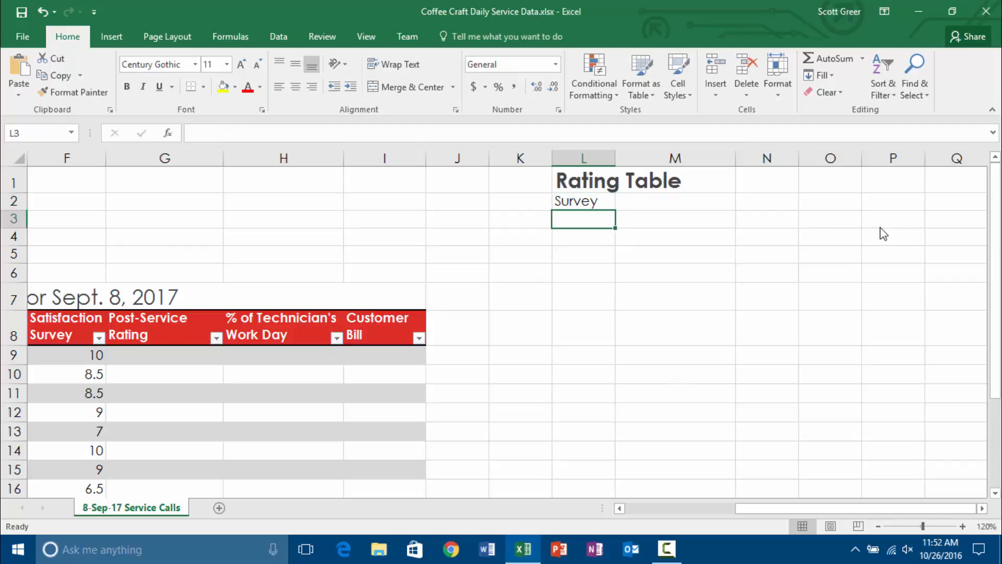
key(Up)
key(Right)
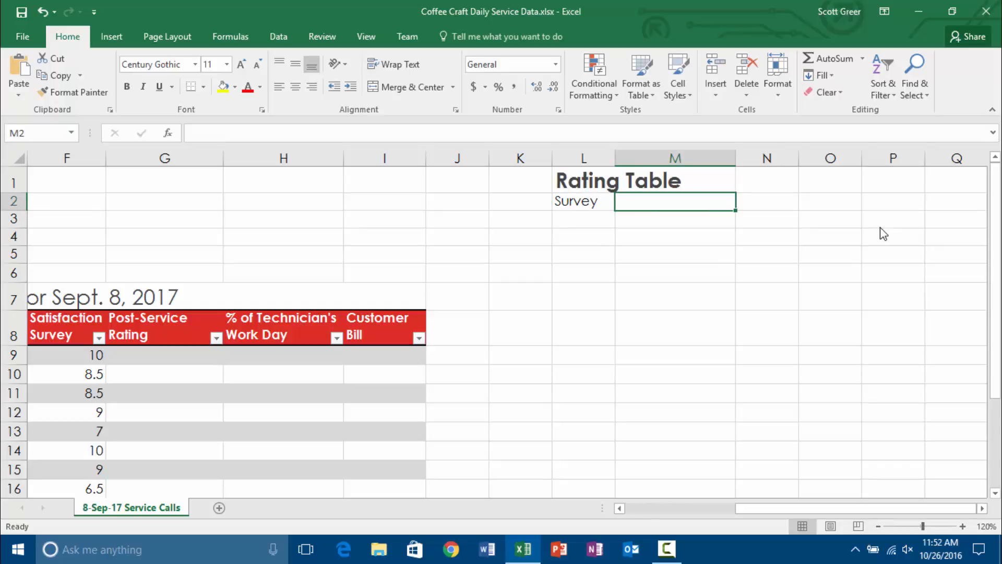
text(Rating)
key(Return)
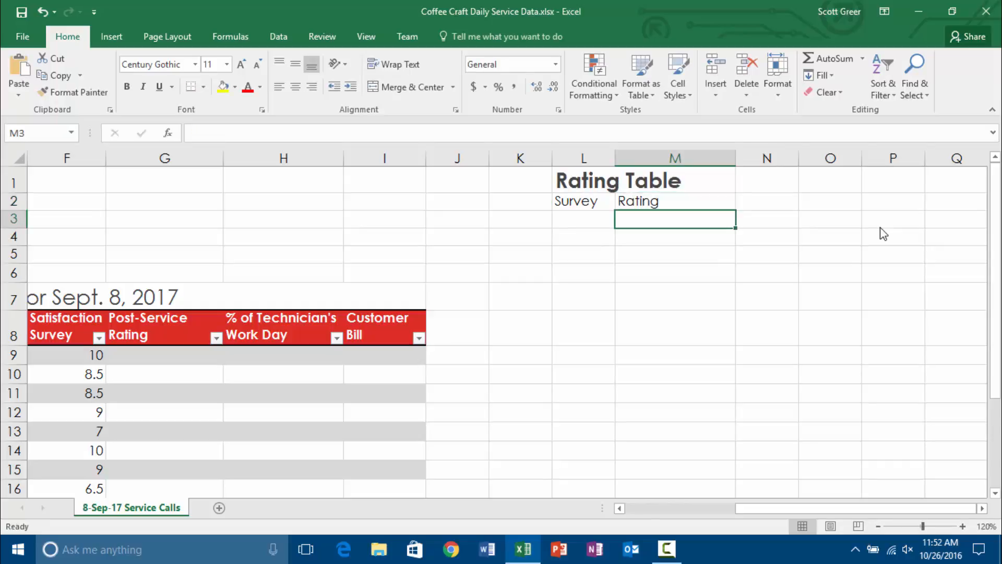
Step: Copy the formatting of the Customer Bill header in I8 onto the headings in L2:M2 with Format Painter
key(Left)
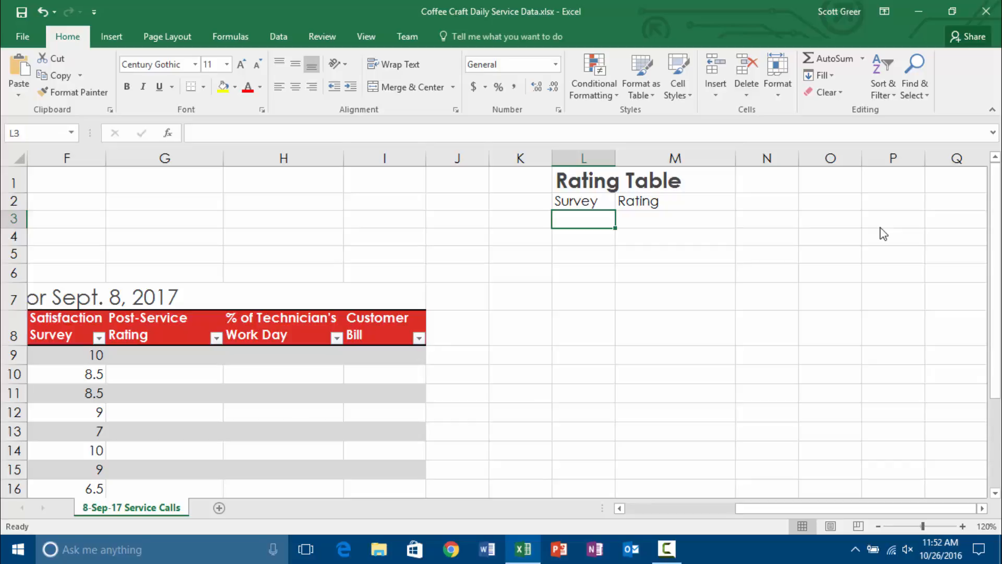
key(Left)
key(Left)
key(Left)
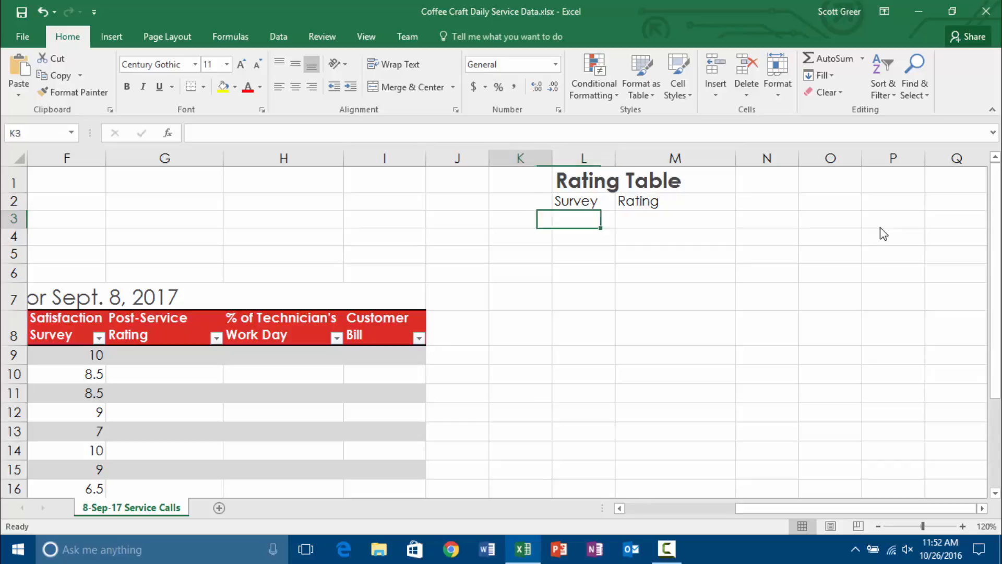
key(Down)
key(Down)
key(Down)
key(Down)
key(Down)
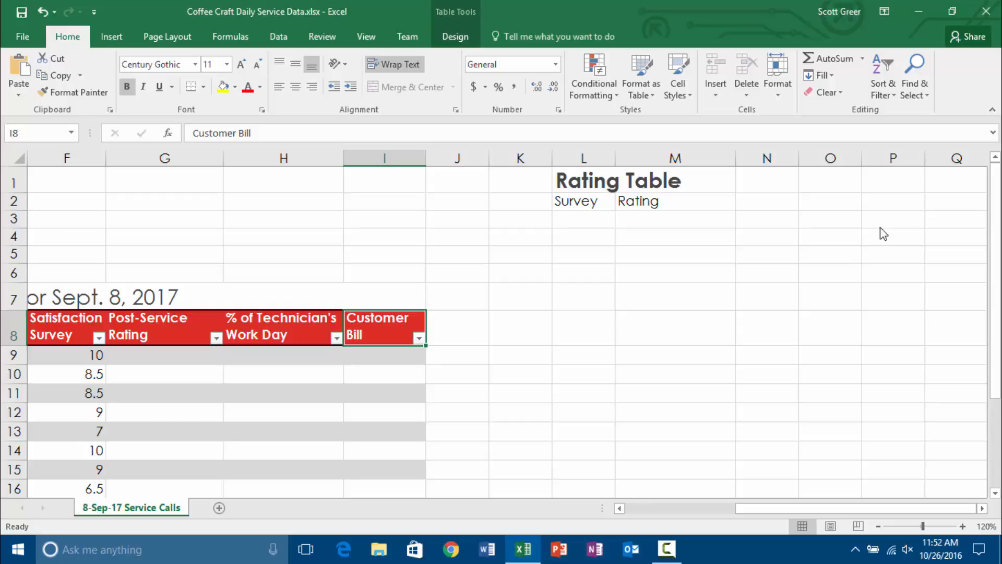
click(84, 94)
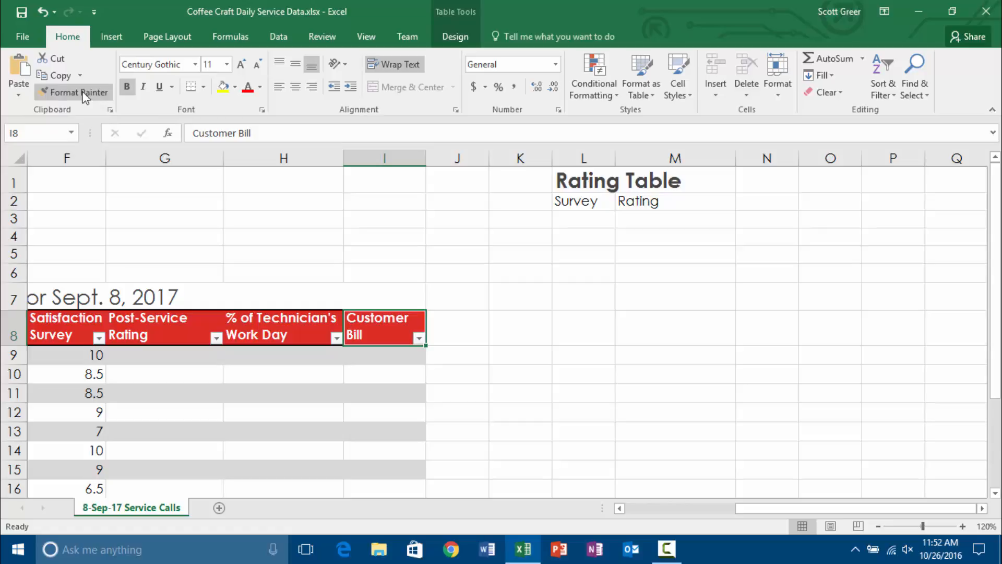
key(ctrl)
key(ctrl)
key(ctrl)
click(83, 95)
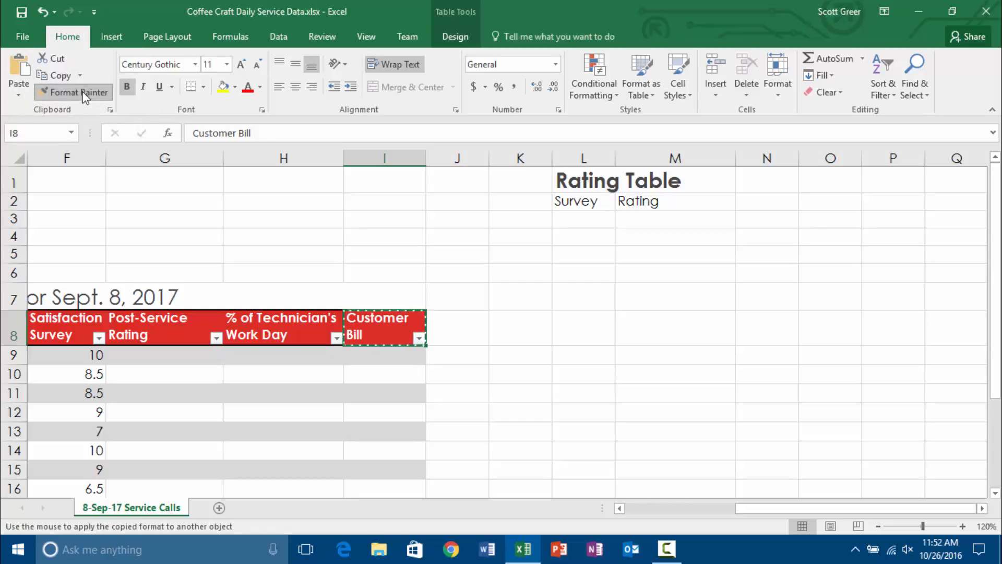
click(584, 203)
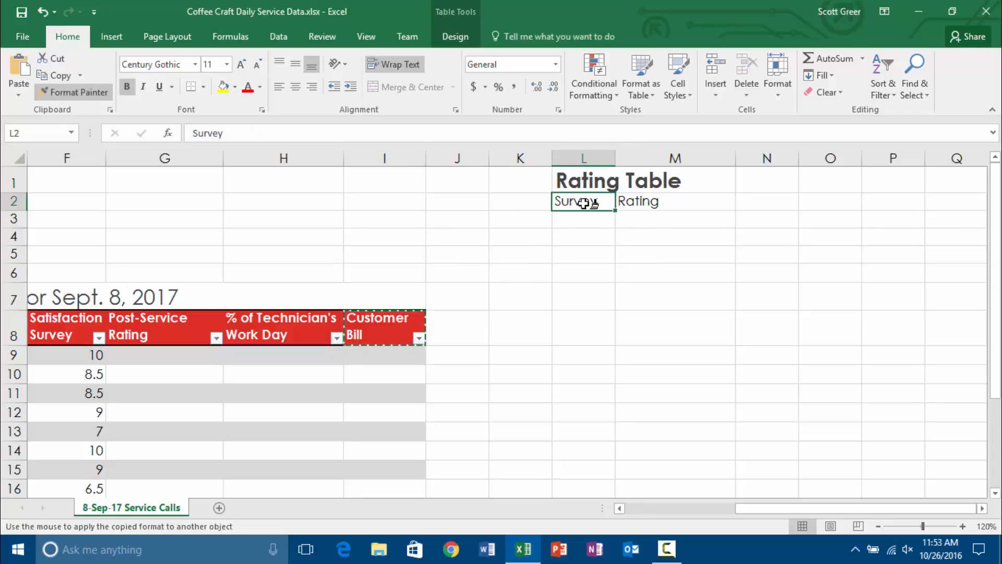
drag(584, 203, 655, 205)
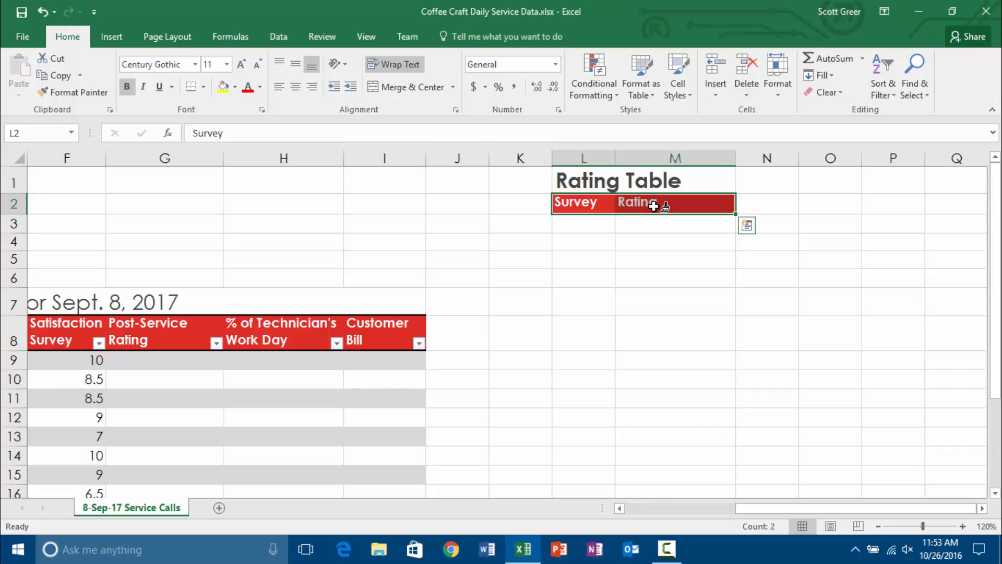
click(447, 271)
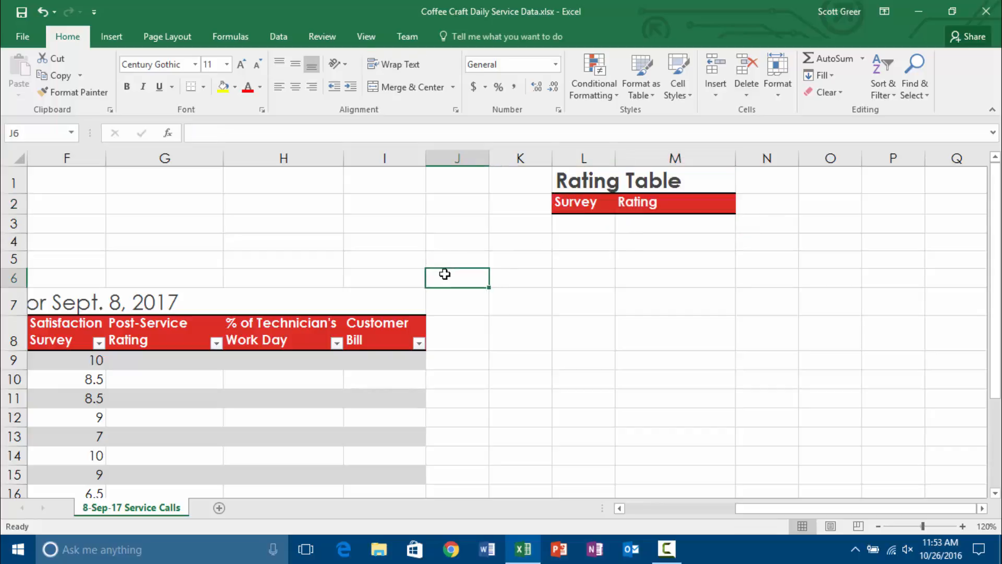
click(385, 336)
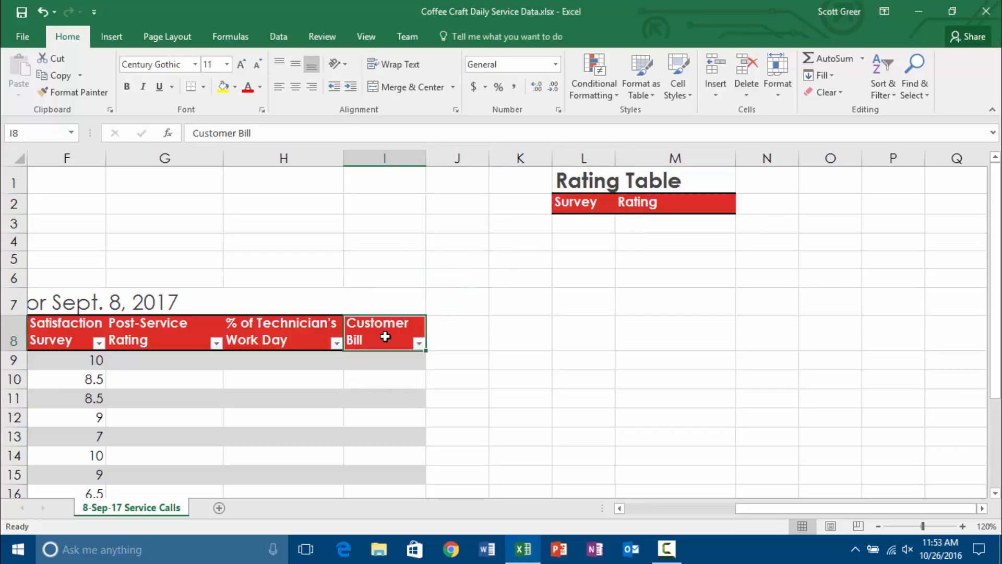
click(88, 94)
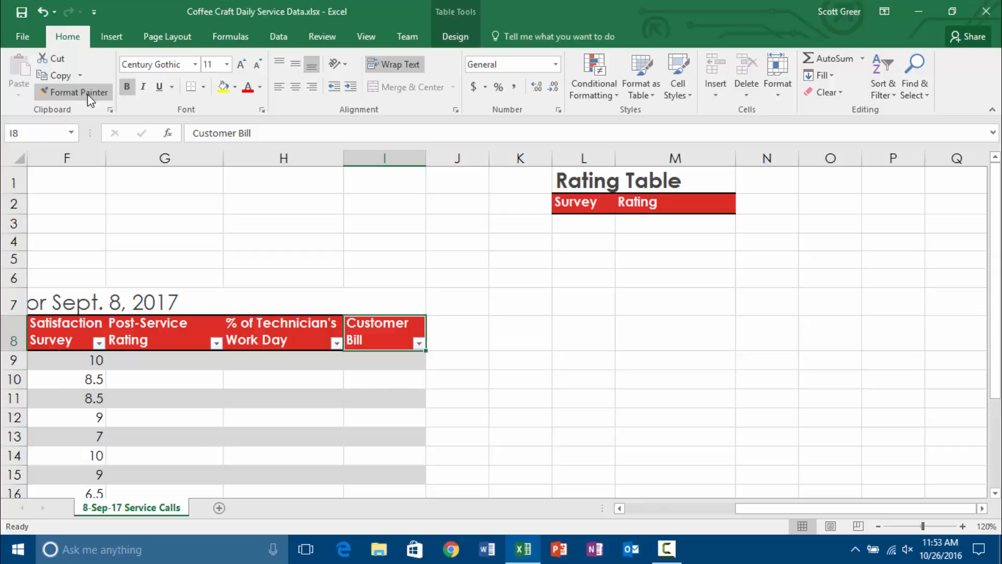
Step: Enter the survey thresholds 0, 7, 8 and 9 in cells L3 through L6
key(Down)
key(Right)
key(Right)
key(Up)
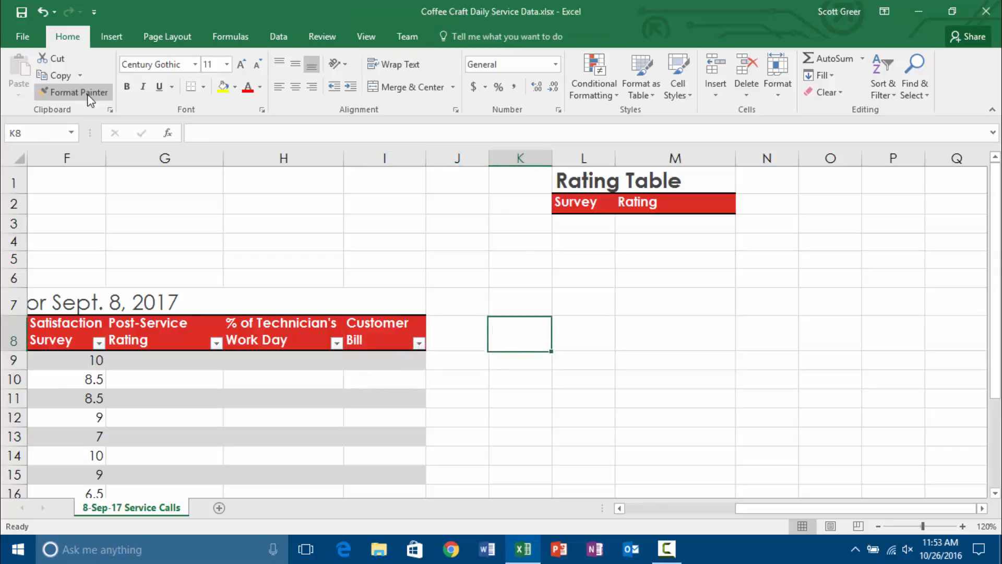
key(Right)
key(Up)
key(Up)
key(Up)
key(Up)
key(Up)
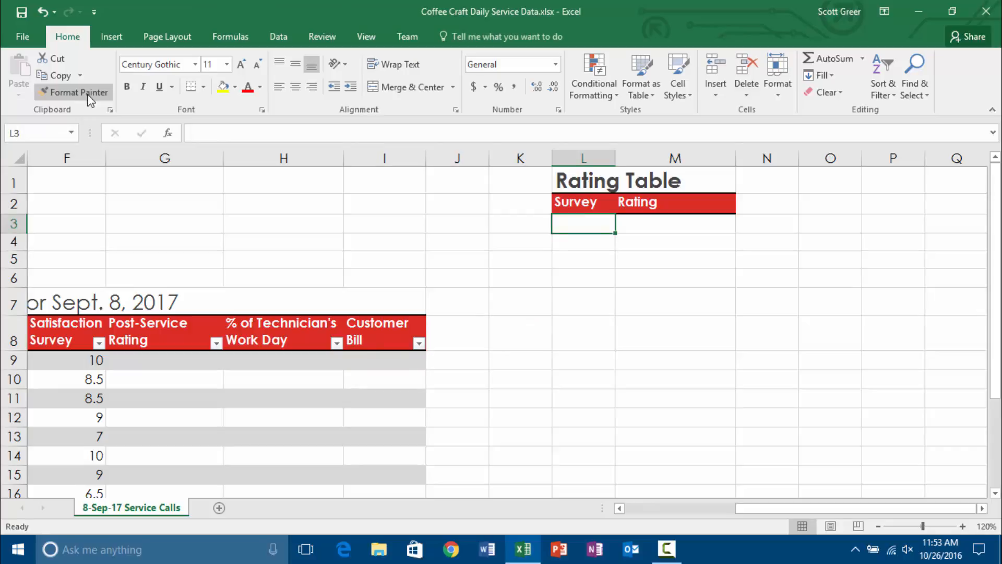
text(0)
key(Return)
text(7)
key(Return)
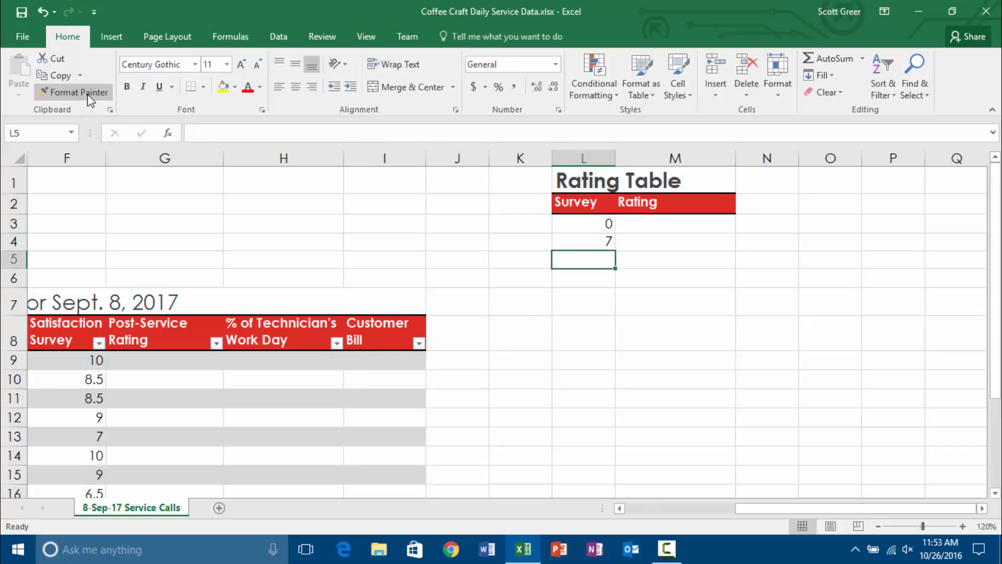
text(8)
key(Return)
text(9)
key(Return)
Step: Enter the rating "*Generate Report" in M3 for the survey threshold 0
key(Right)
key(Up)
key(Up)
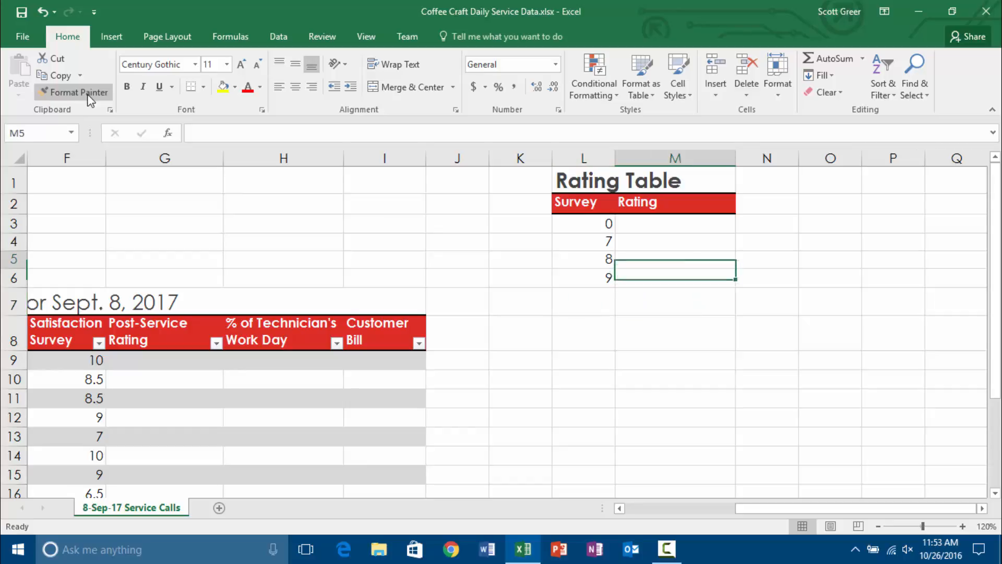
key(Up)
key(Up)
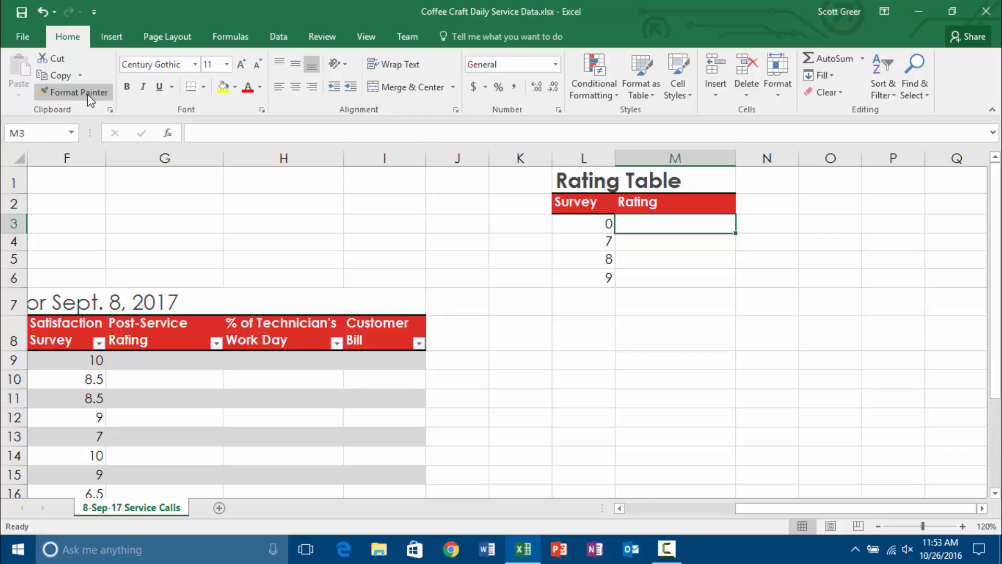
text(* G)
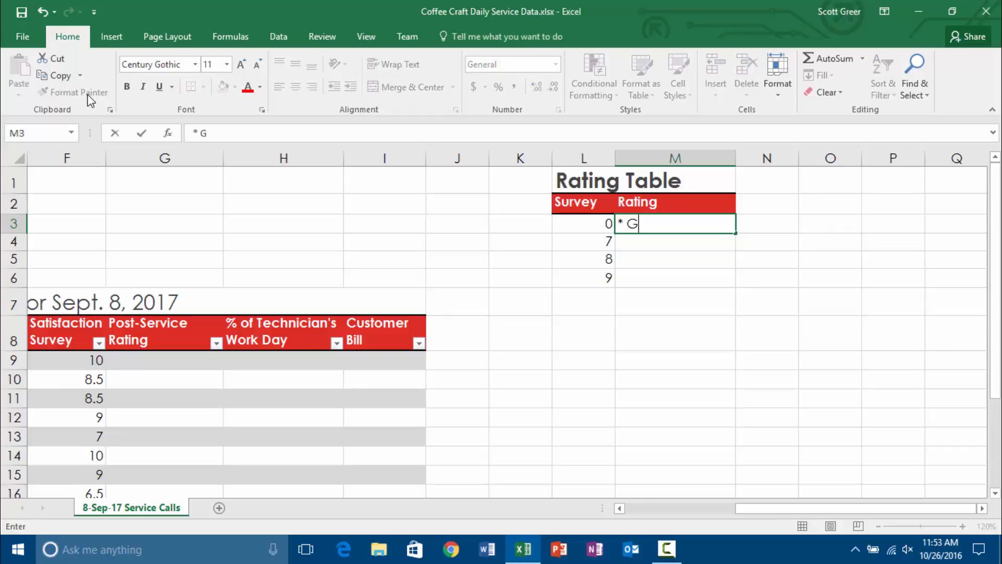
key(BackSpace)
key(BackSpace)
text(Generate R)
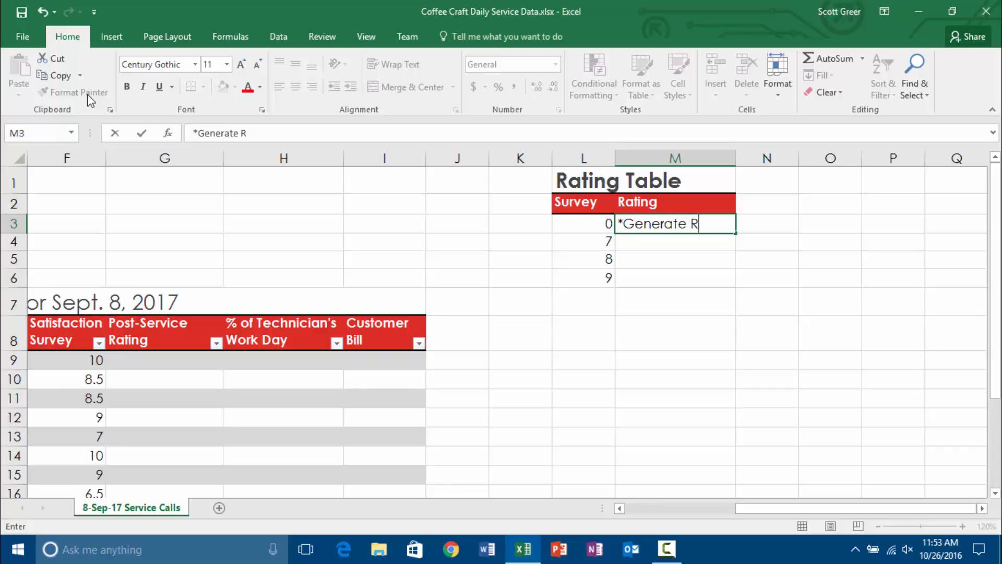
text(eport)
key(Return)
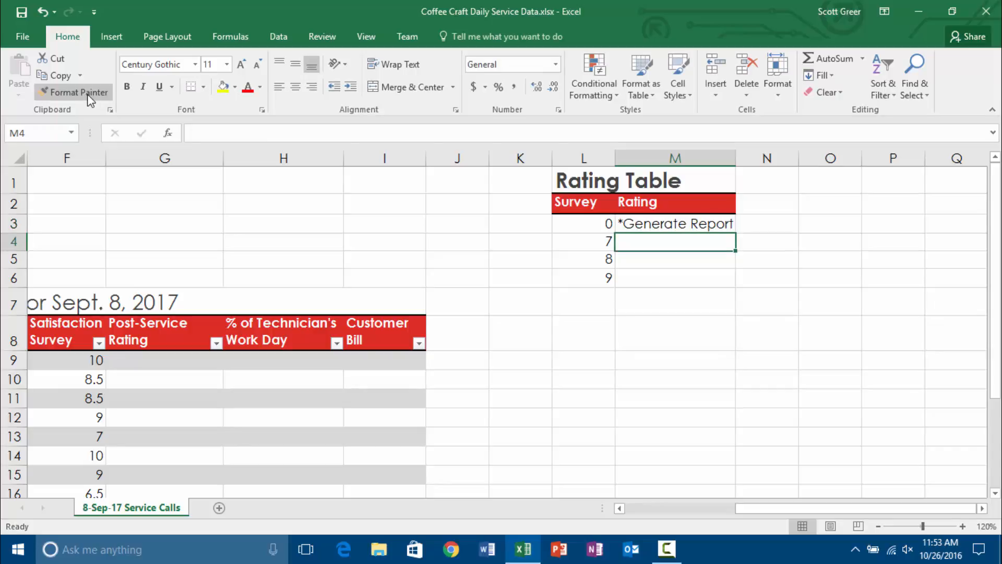
Step: Enter the ratings "Bronze", "Silver" and "Gold" in cells M4 through M6
text(Bronze)
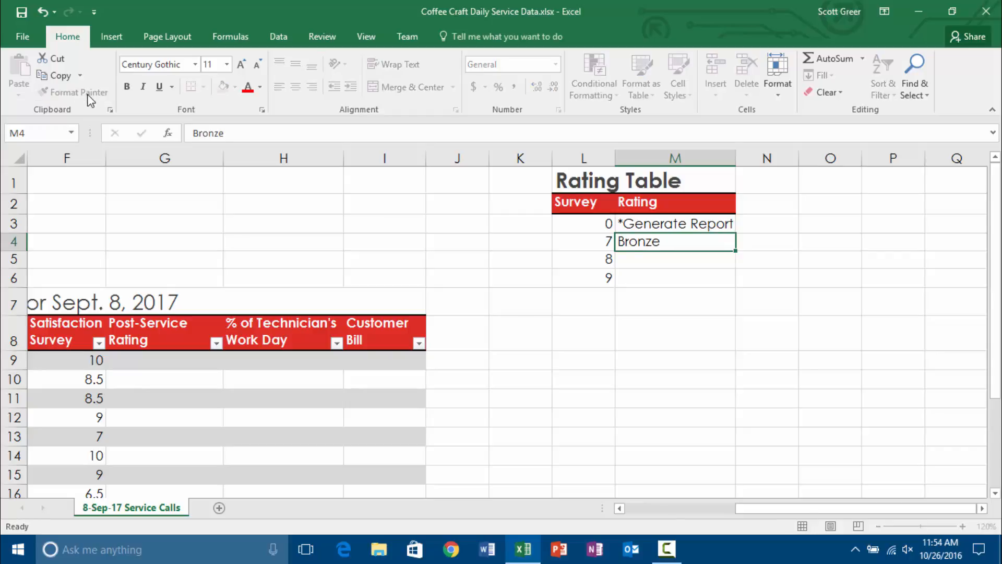
key(Return)
text(Silver)
key(Return)
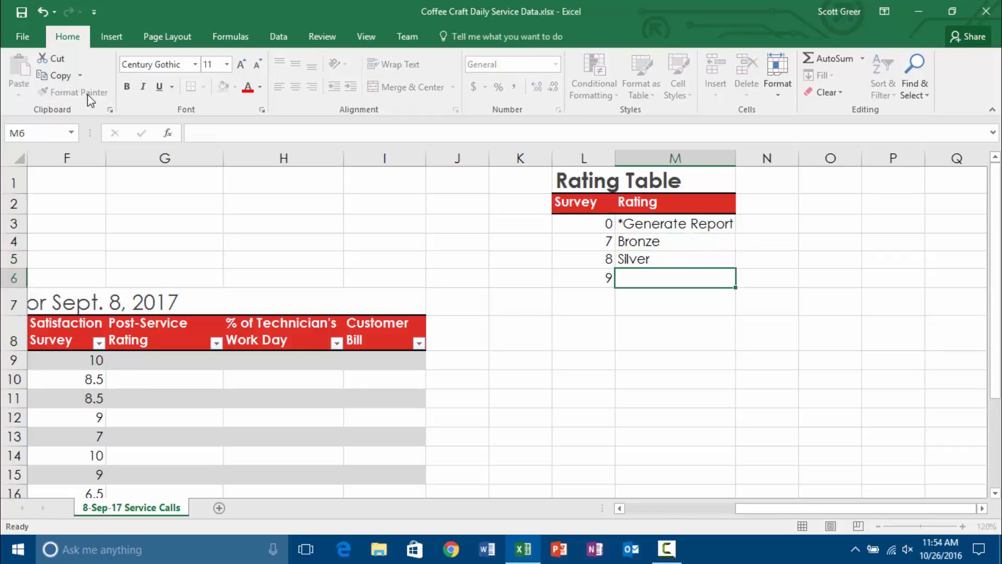
text(Gold)
key(ctrl+Return)
key(Return)
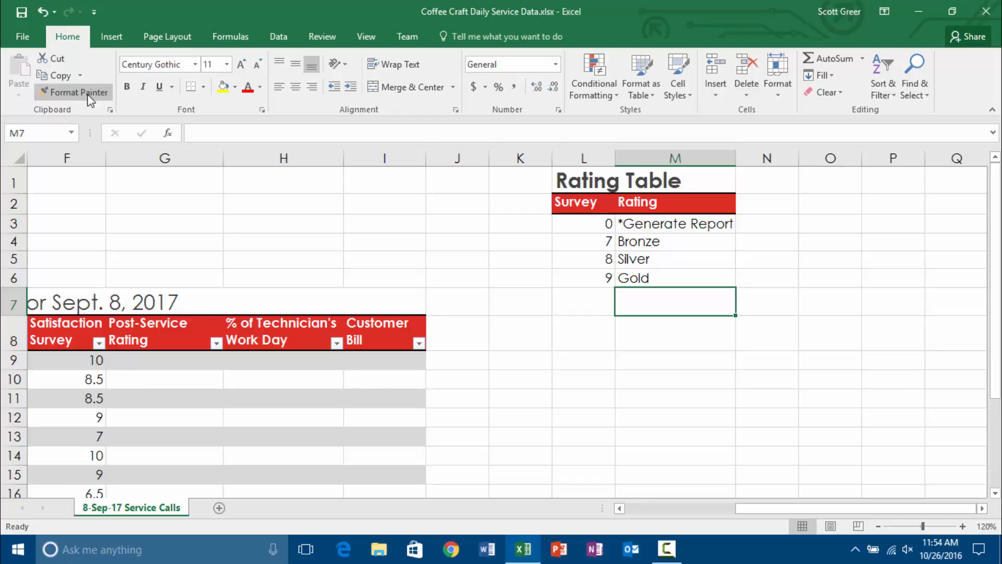
Step: Examine the scores in the Satisfaction Survey column down to the table's last row and the adjacent Post-Service Rating column
key(Left)
key(Left)
key(Left)
key(Left)
key(Left)
key(Left)
key(Left)
key(Left)
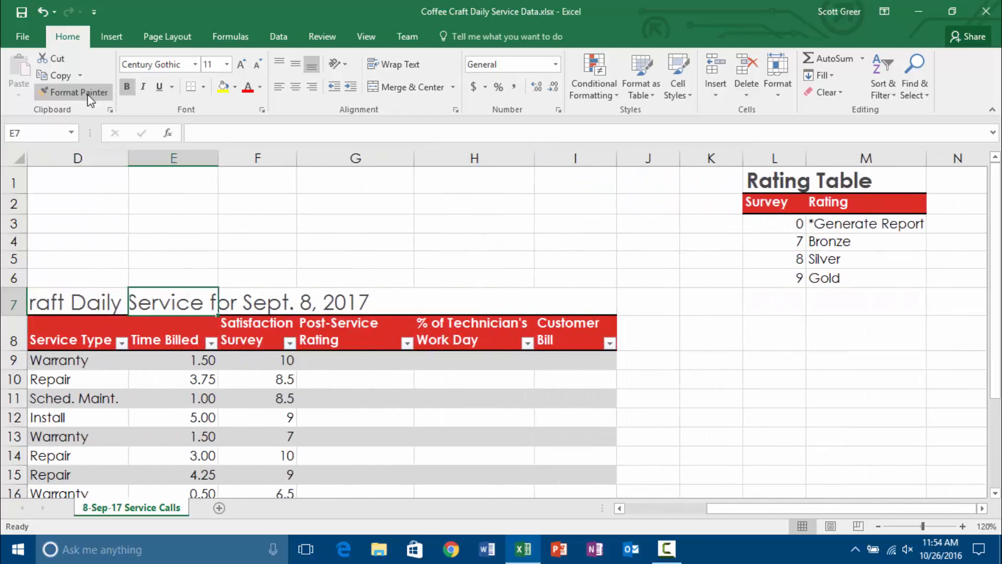
key(Right)
key(Down)
key(Down)
key(Down)
key(Down)
key(Down)
key(Down)
key(Down)
key(Down)
key(Down)
key(Down)
key(Down)
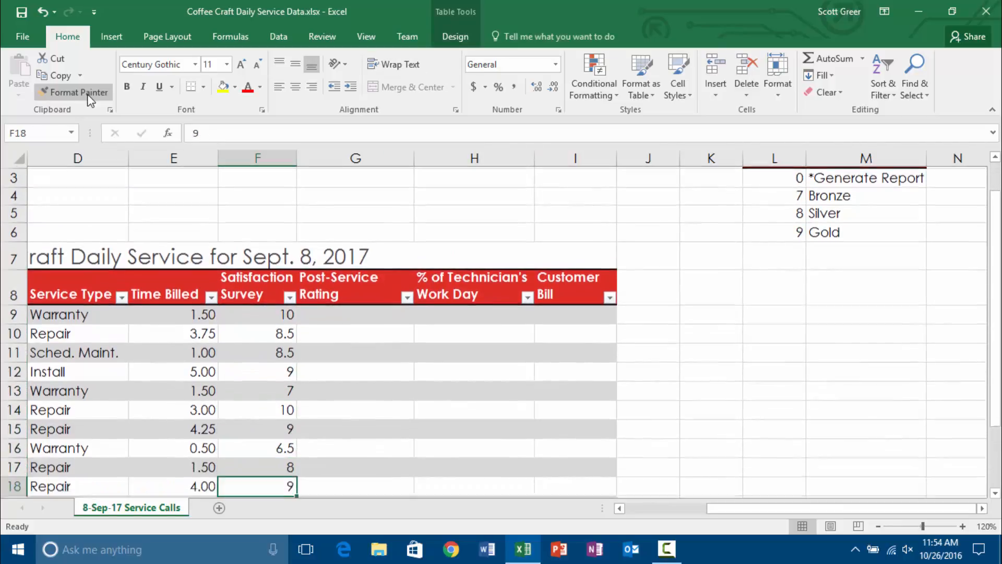
key(Down)
key(Down)
key(Down)
key(Down)
key(Down)
key(Up)
key(Up)
key(Up)
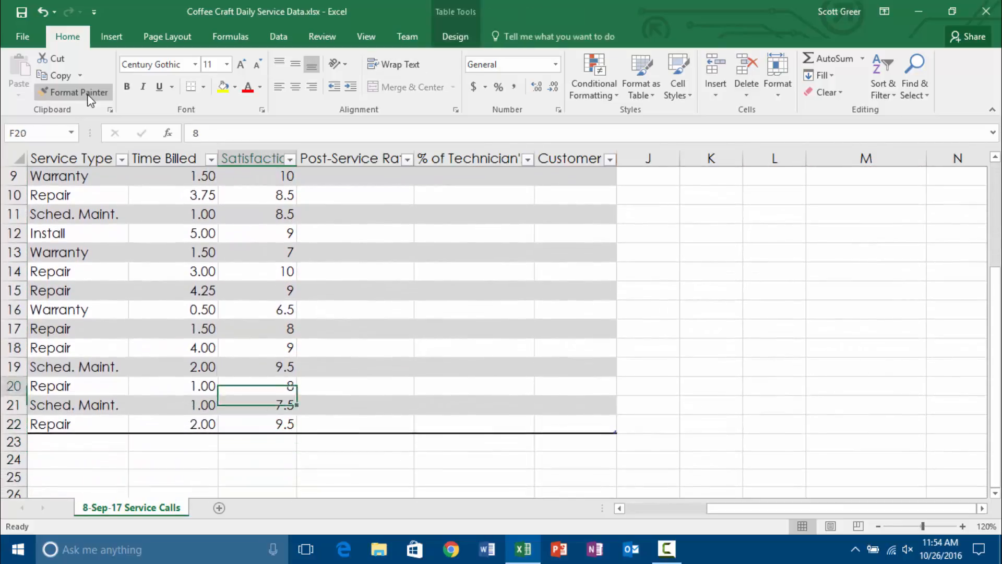
key(Up)
key(Up)
key(Up)
key(Up)
key(Up)
key(Up)
key(Up)
key(Up)
key(Up)
key(Up)
key(Up)
key(Up)
key(Right)
key(Down)
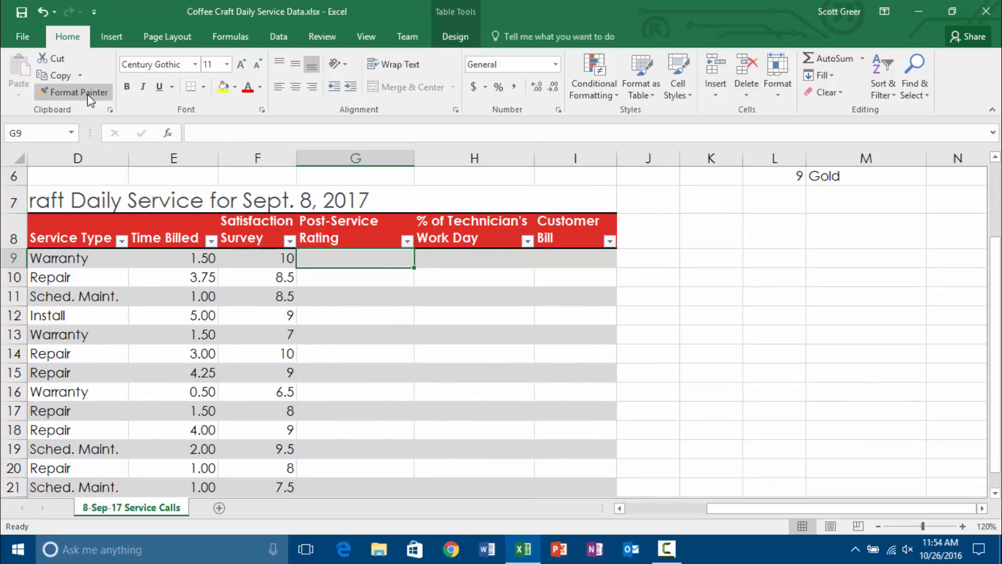
key(Right)
key(Right)
key(Up)
key(Up)
key(Up)
key(Up)
key(Up)
key(Down)
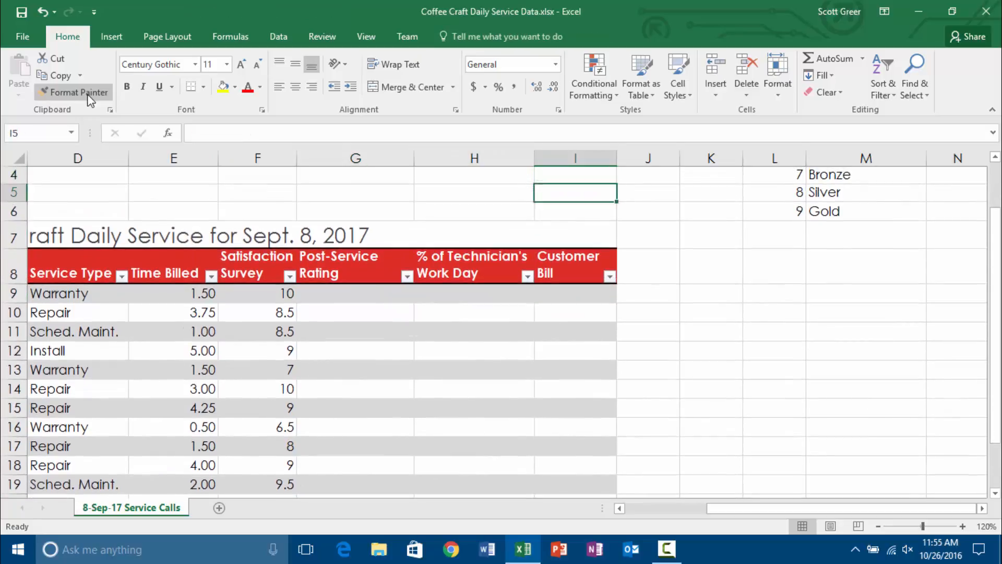
key(Down)
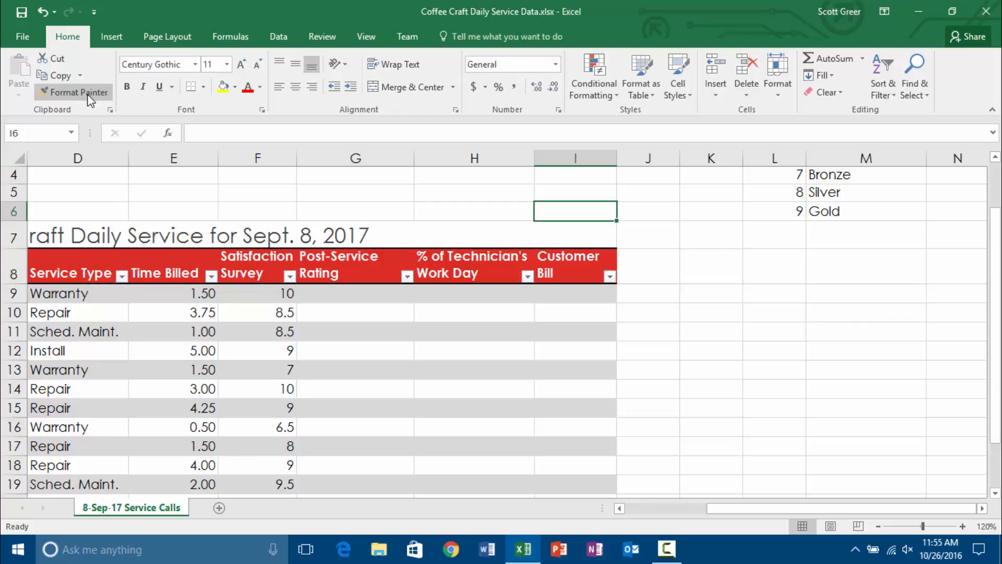
key(Up)
key(Up)
key(Up)
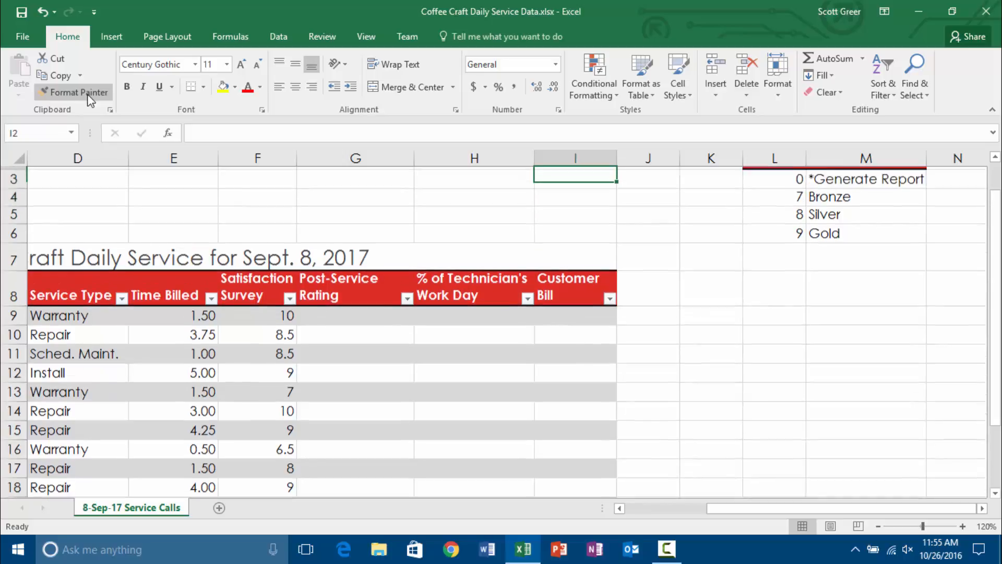
key(Right)
key(Right)
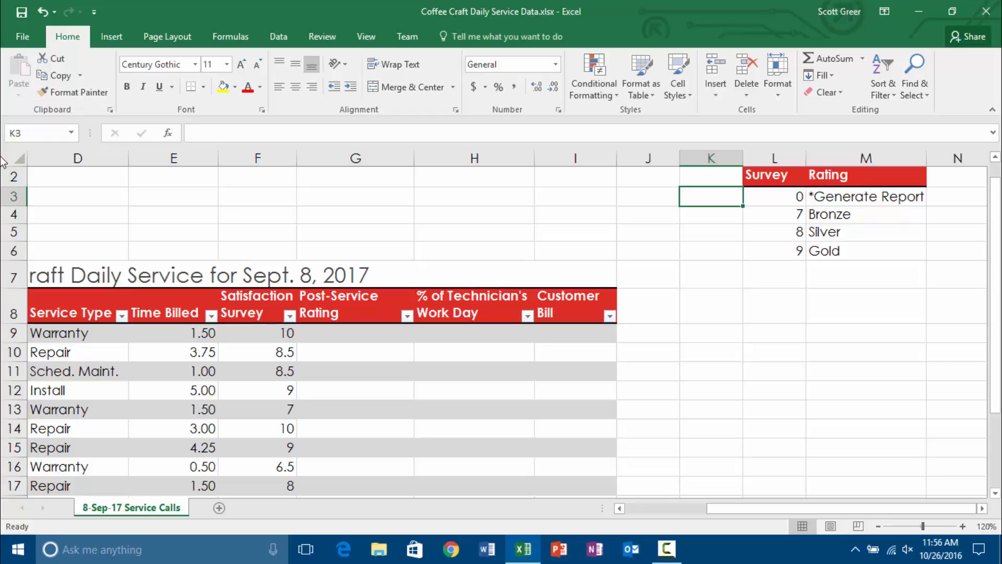
Step: Start a VLOOKUP formula in G9 with the same row's Satisfaction Survey cell as the lookup value
click(356, 335)
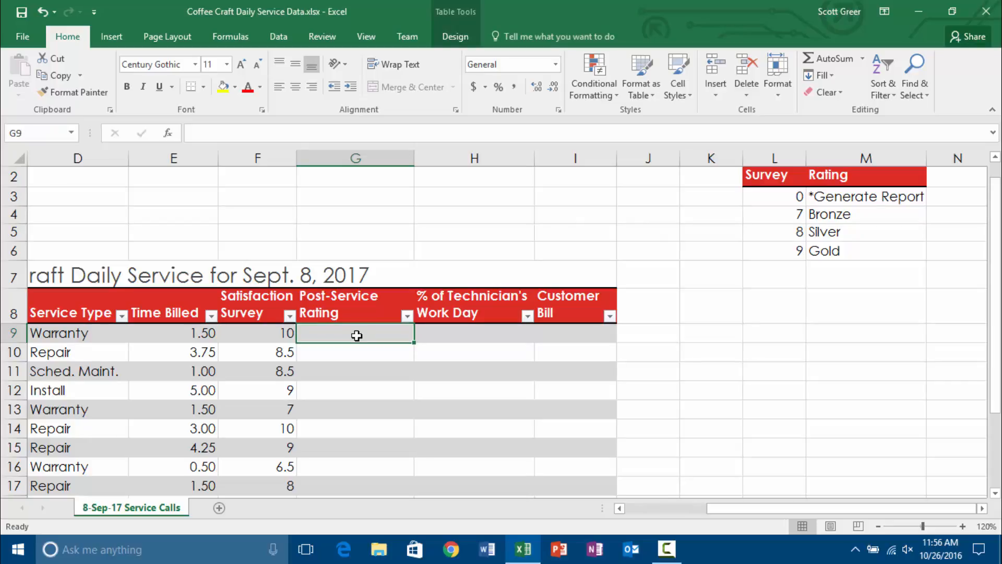
text(=vl)
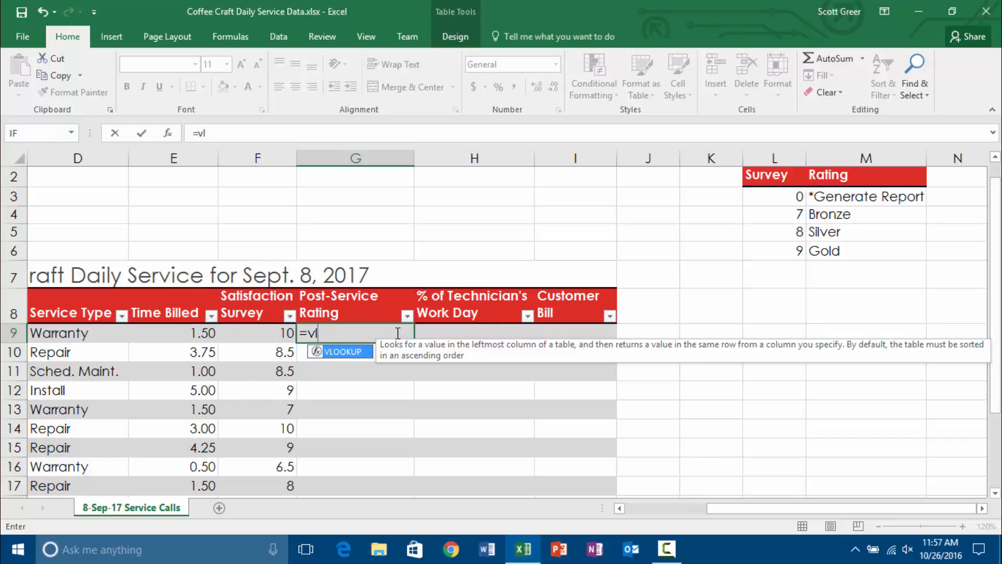
double_click(353, 360)
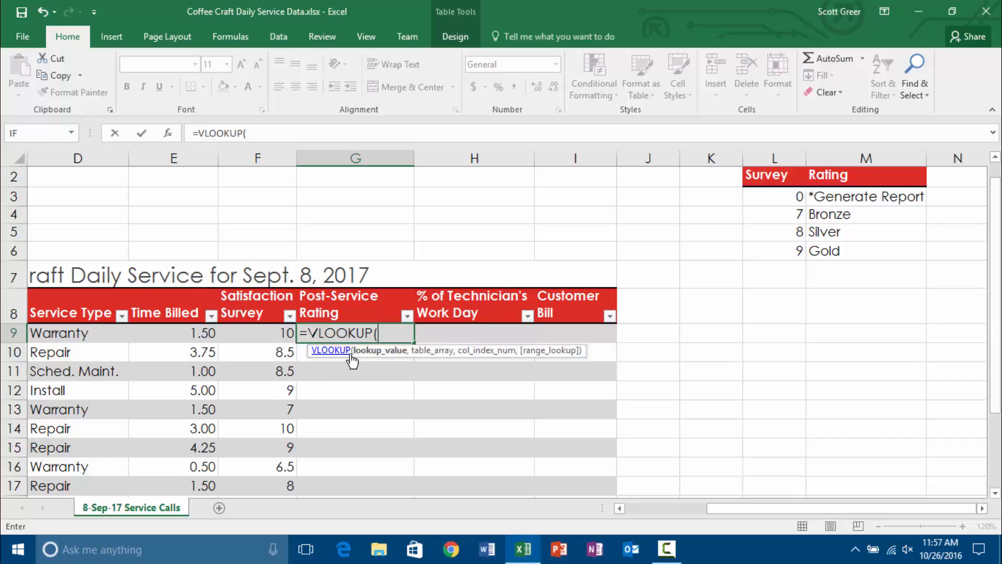
click(251, 331)
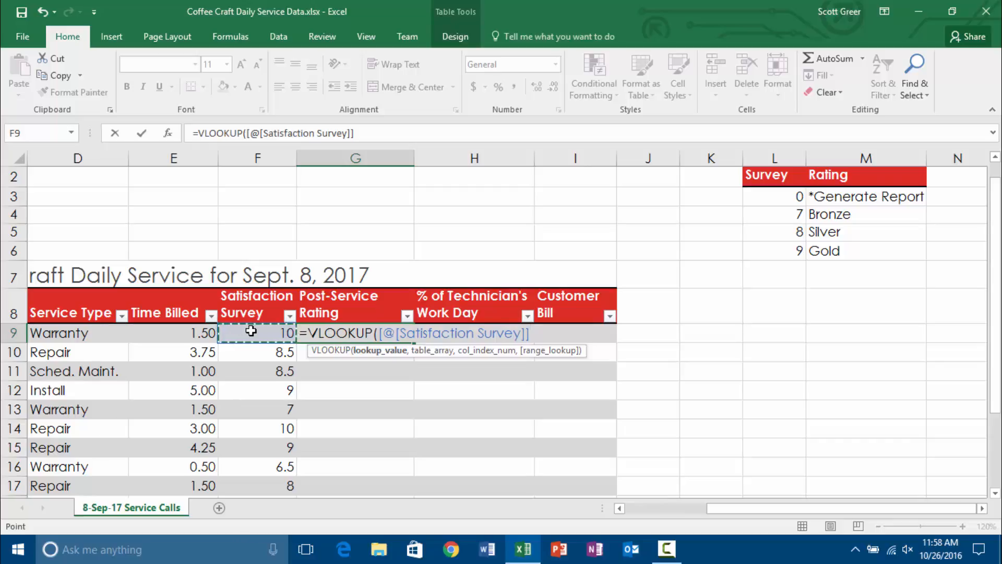
Step: Replace the structured reference in the G9 VLOOKUP with the plain cell reference F9 as the lookup value
key(BackSpace)
key(BackSpace)
key(BackSpace)
key(BackSpace)
key(BackSpace)
key(BackSpace)
key(BackSpace)
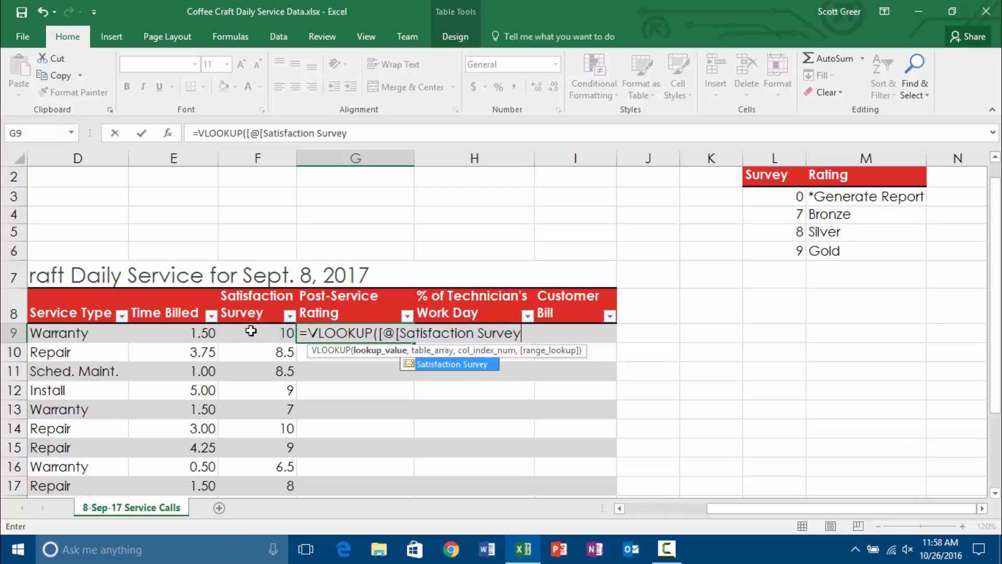
key(BackSpace)
key(BackSpace)
key(BackSpace)
key(BackSpace)
key(BackSpace)
key(BackSpace)
key(BackSpace)
key(BackSpace)
key(BackSpace)
key(BackSpace)
key(BackSpace)
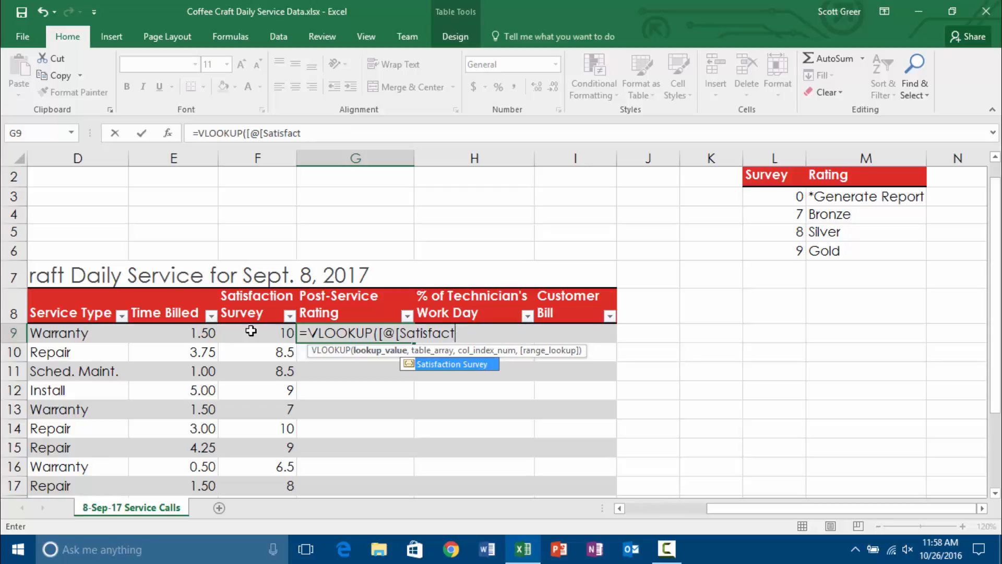
key(BackSpace)
key(BackSpace)
key(BackSpace)
key(BackSpace)
key(BackSpace)
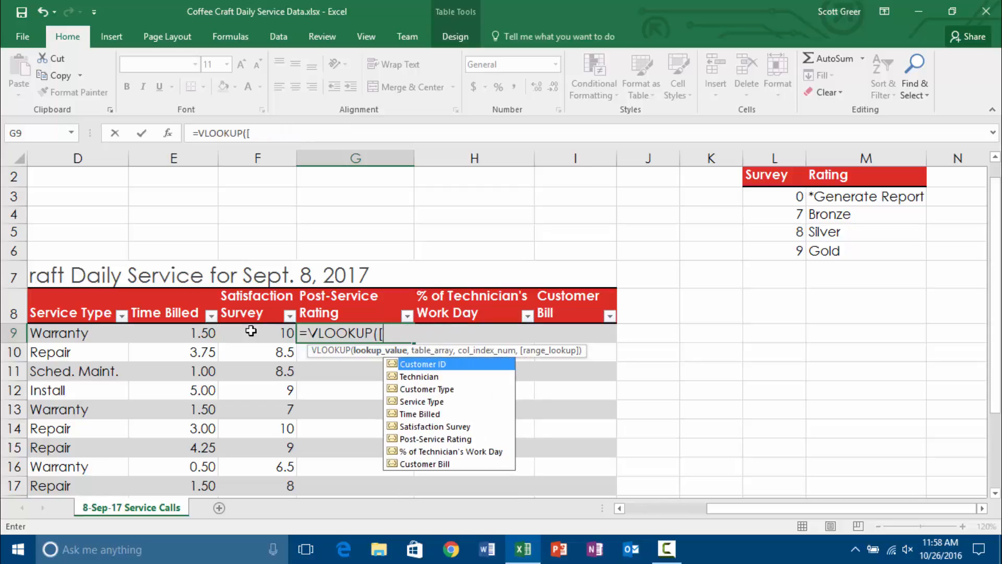
text(f9,)
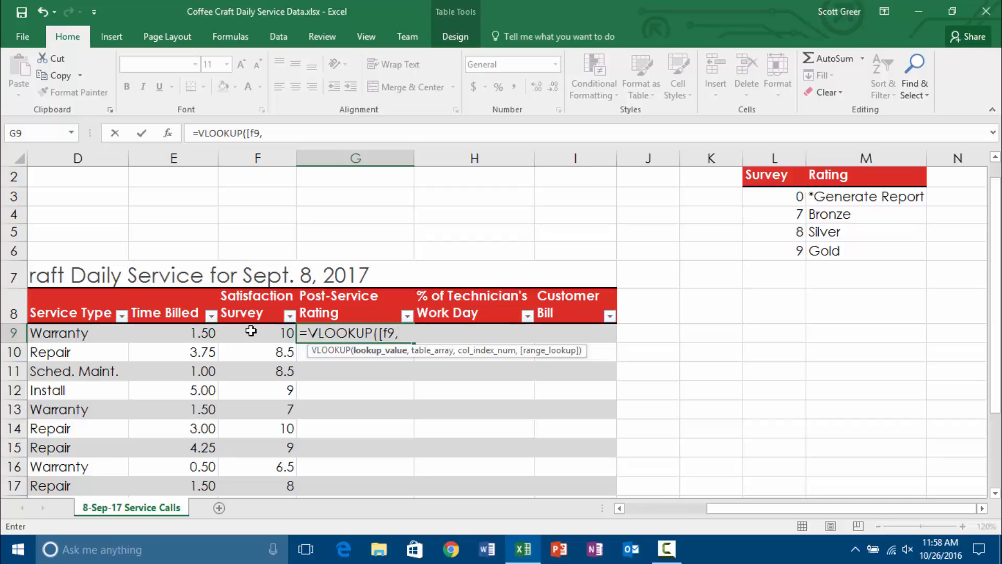
key(BackSpace)
key(BackSpace)
key(BackSpace)
text(f9,)
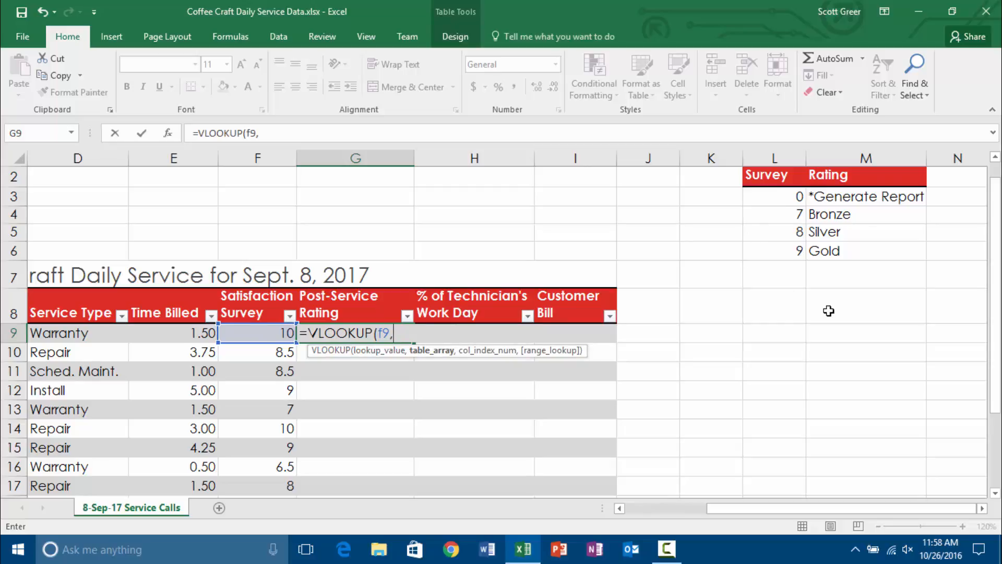
Step: Complete the G9 VLOOKUP with the table array L3:M6 and column index 2, and enter the formula
drag(785, 204, 860, 248)
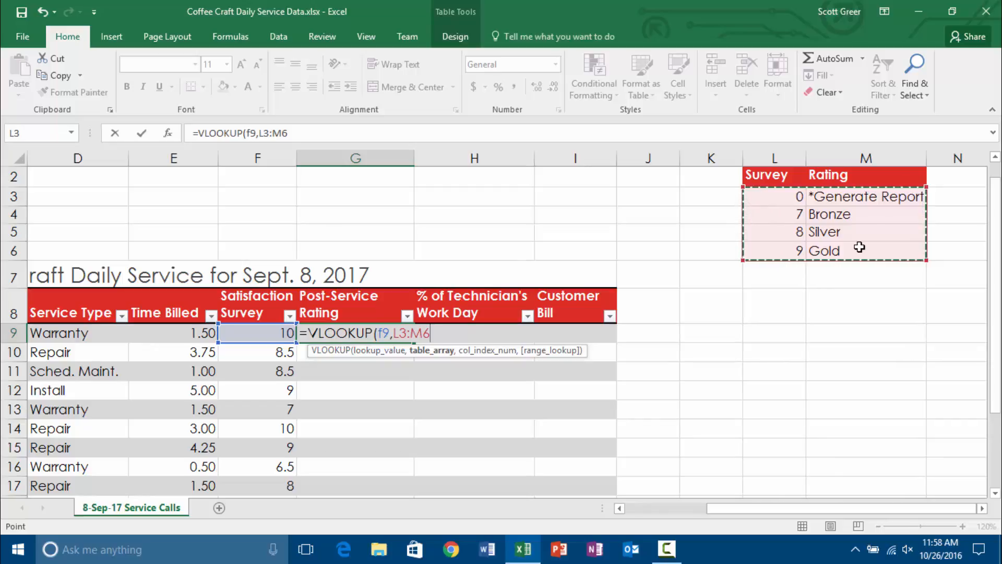
text(,)
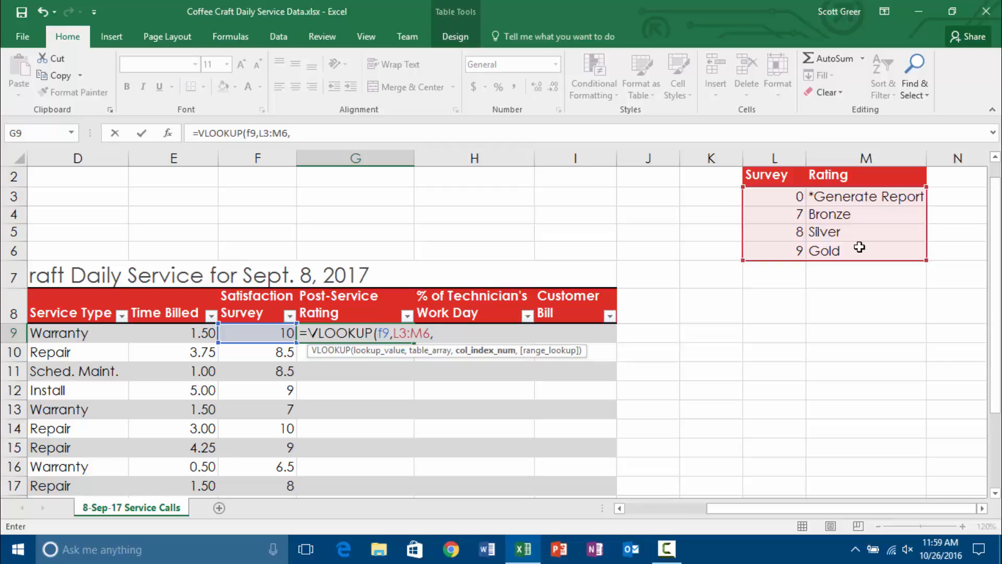
text(2))
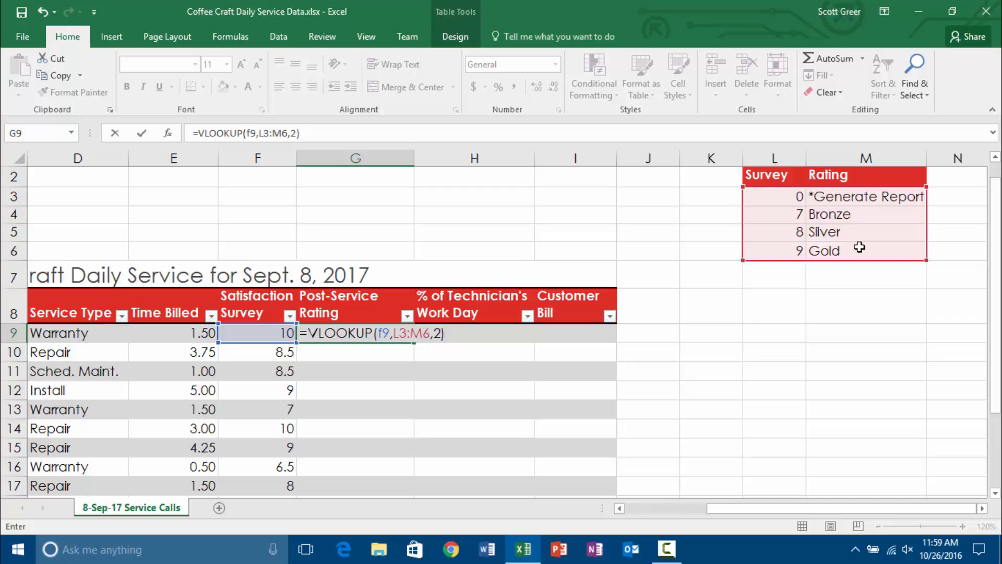
key(Return)
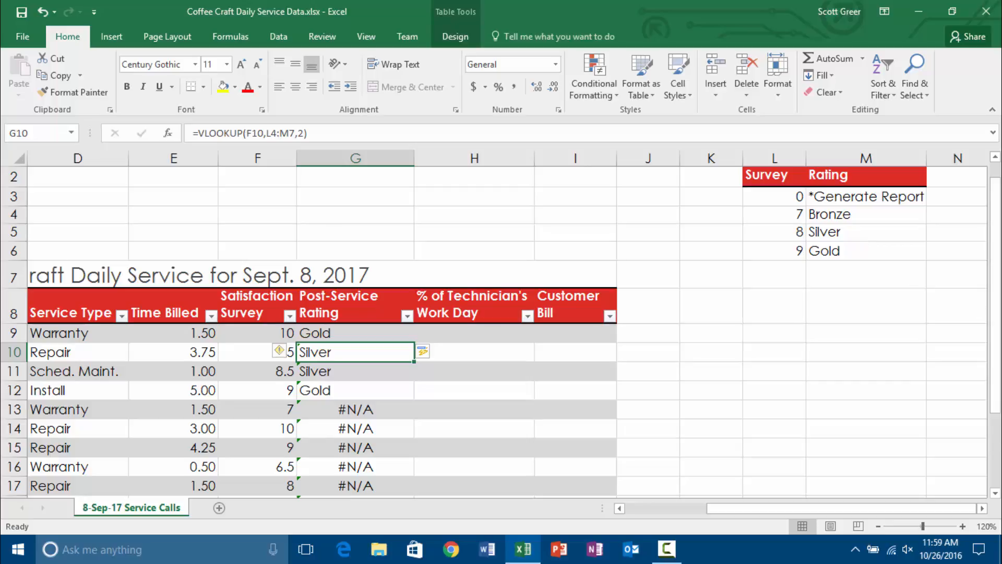
Step: Make the table array in the G9 VLOOKUP absolute as $L$3:$M$6 and enter the formula
scroll(492, 429, down, 1)
scroll(491, 428, down, 3)
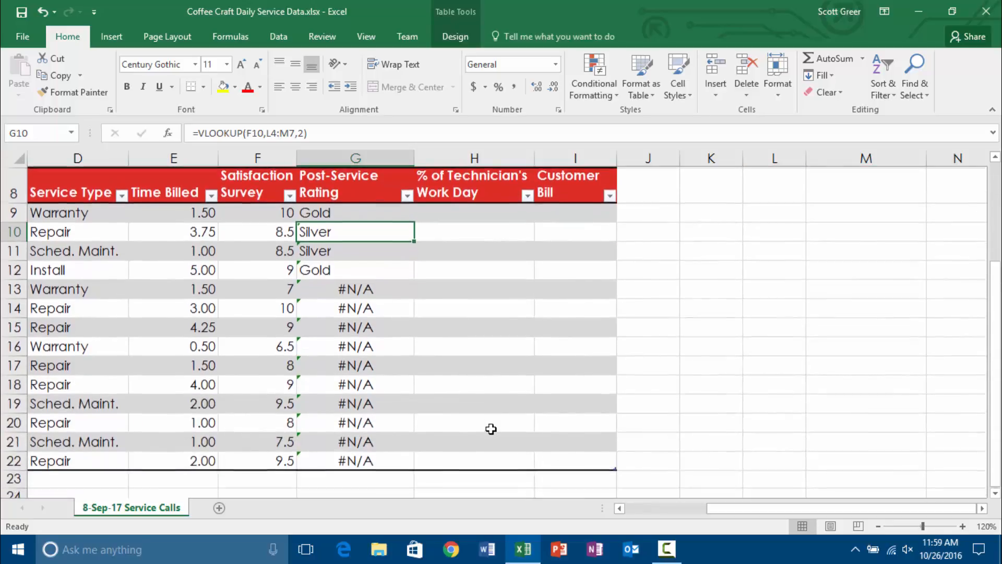
scroll(491, 428, up, 2)
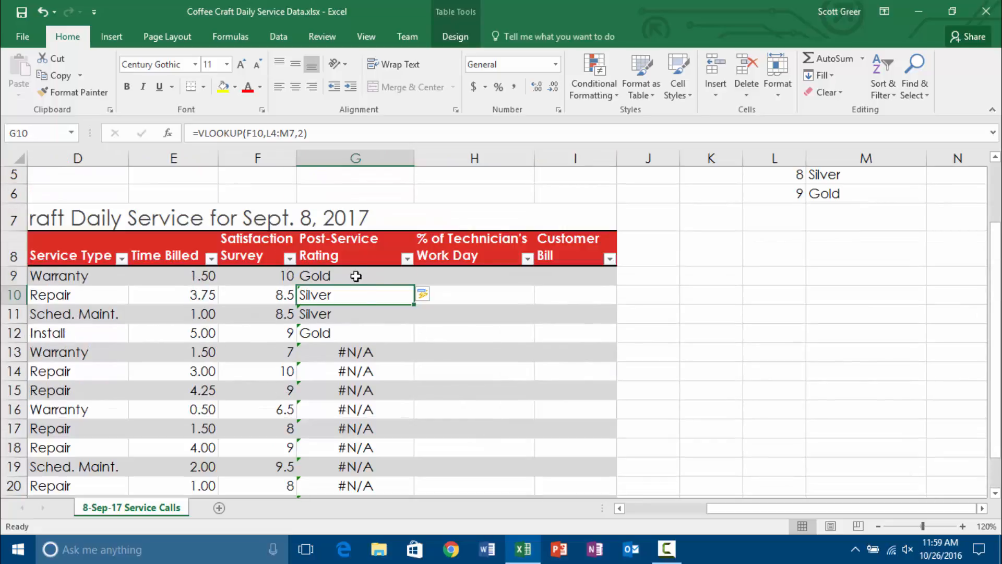
click(356, 276)
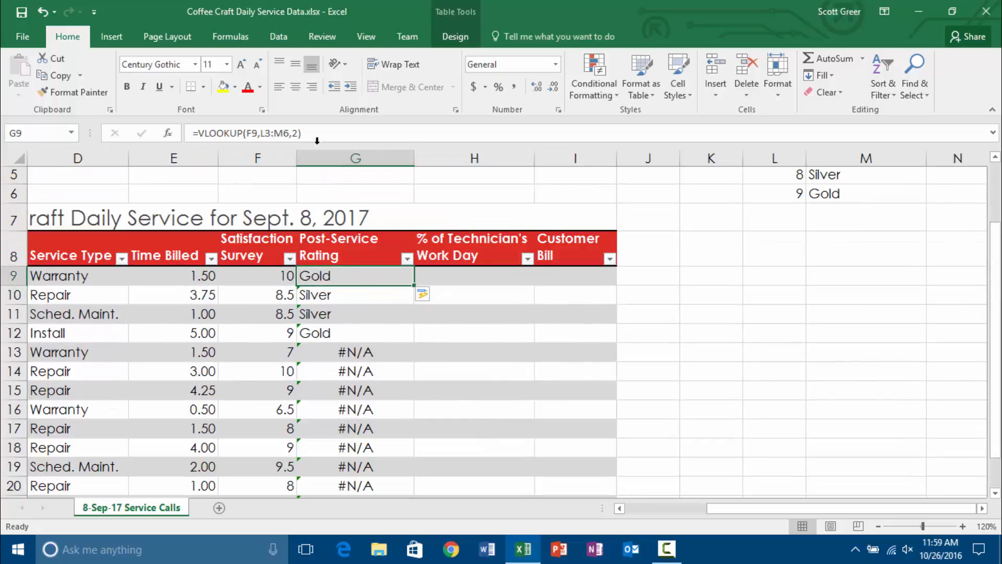
click(261, 134)
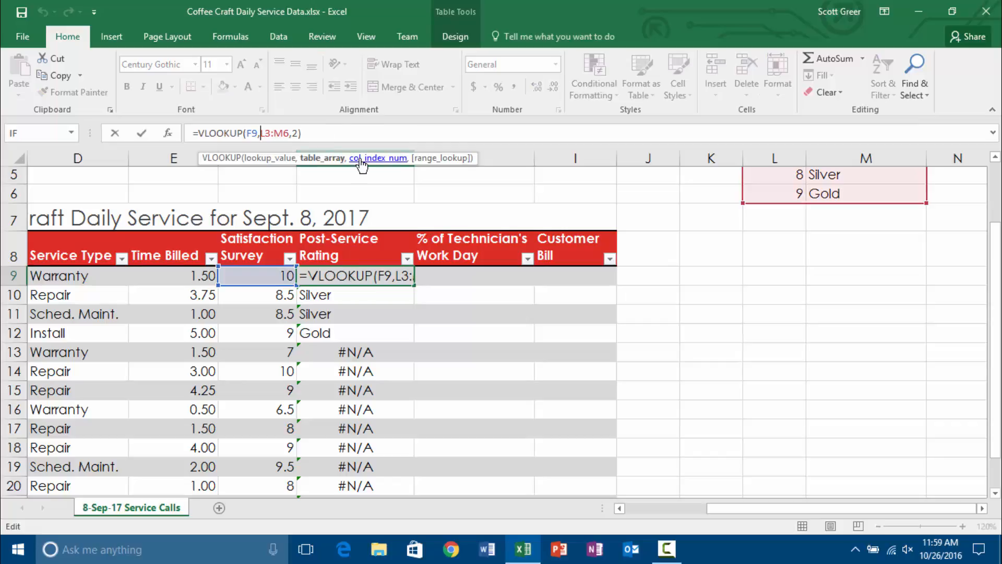
key(F4)
key(Right)
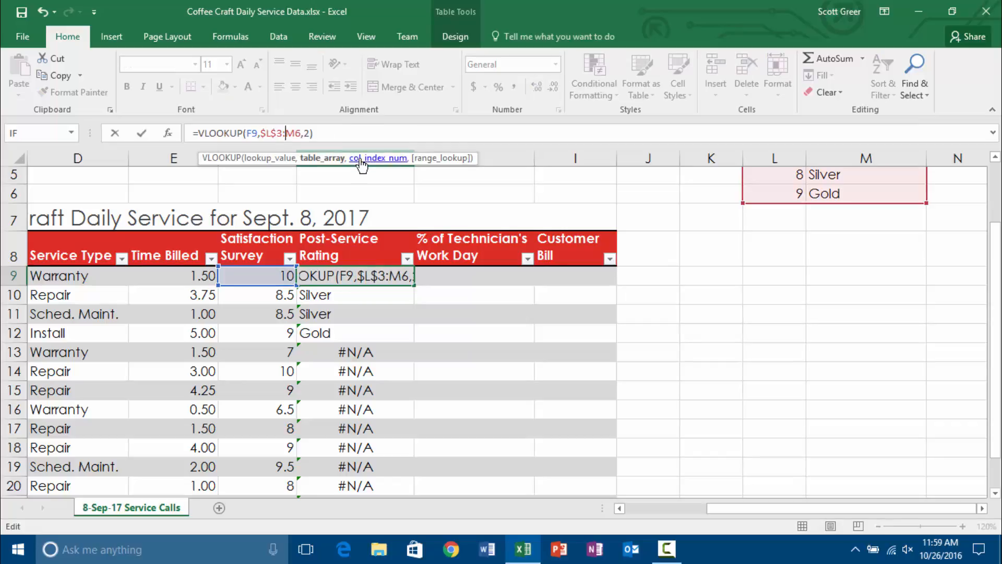
key(F4)
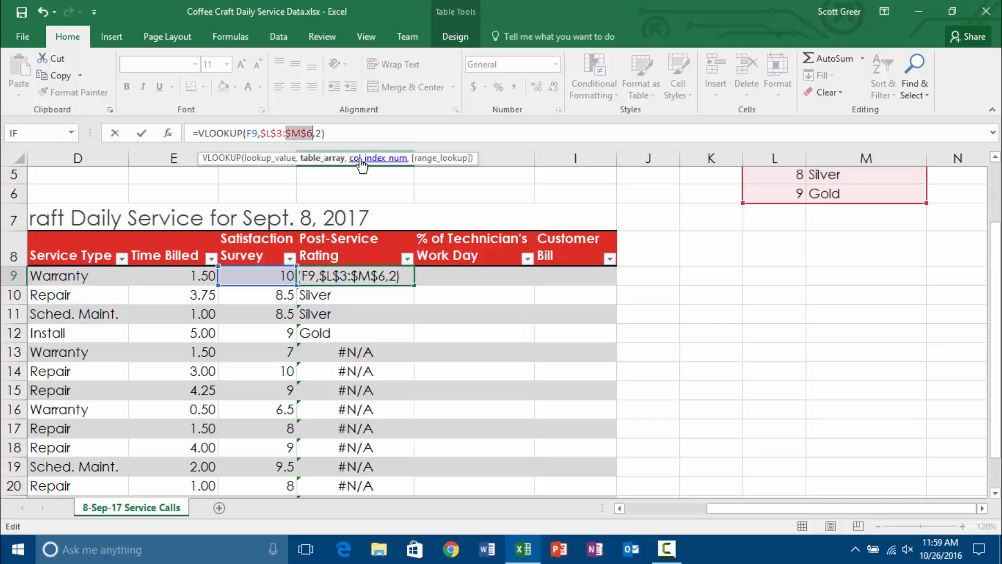
key(Return)
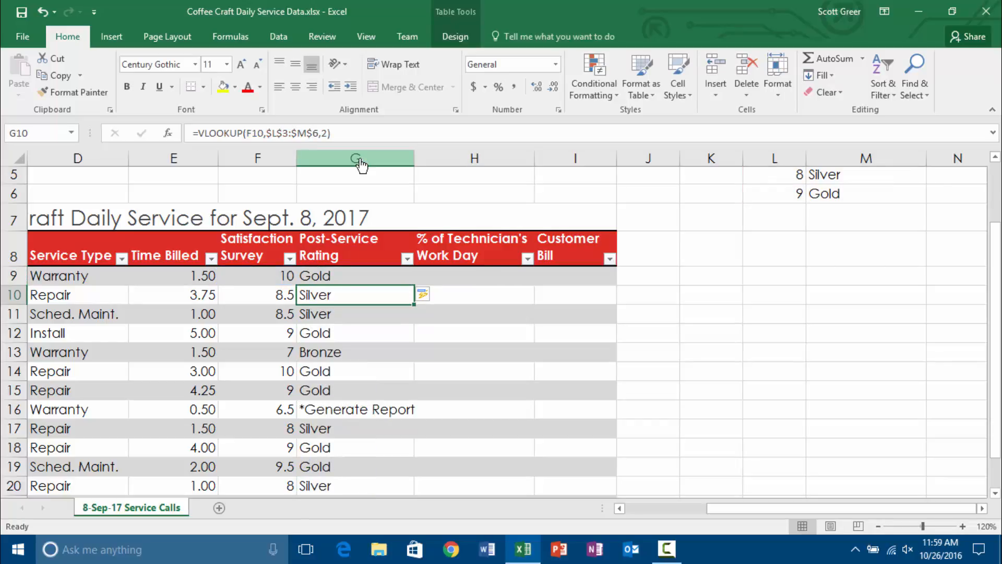
Step: Review the VLOOKUP formula in G9 and its highlighted references, leaving the formula as it is
key(Up)
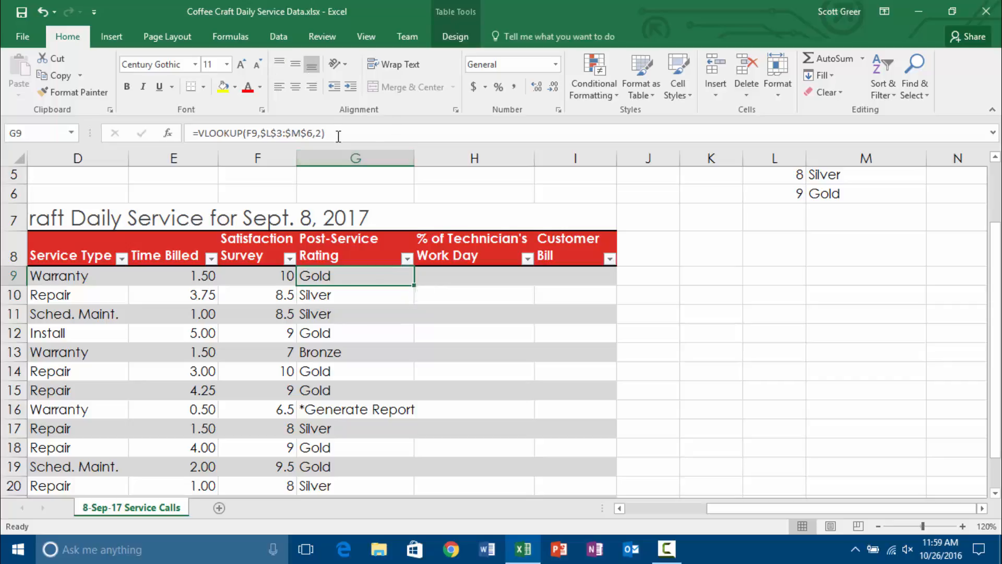
click(338, 135)
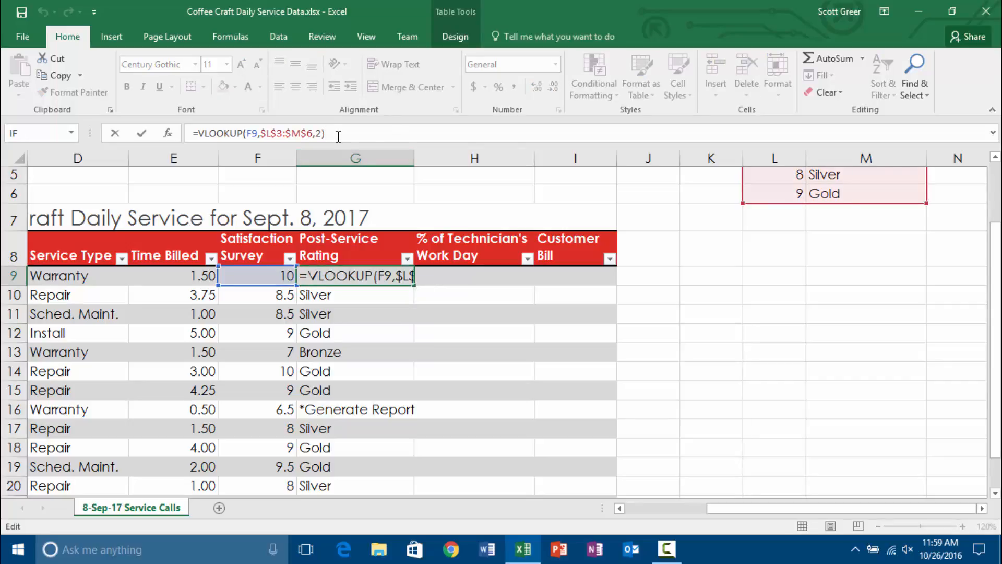
click(305, 129)
click(369, 274)
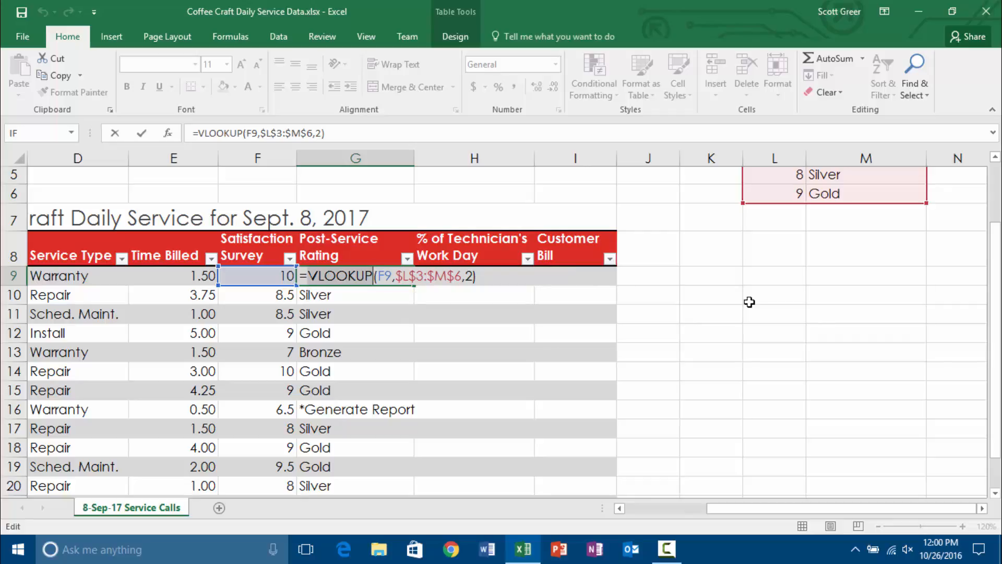
key(Return)
Step: Start a conditional formatting rule on G9:G22 that formats only cells with a value equal to Gold
key(Up)
key(shift+Down)
key(shift+Down)
key(shift+Down)
key(shift+Down)
key(shift+Down)
key(shift+Down)
key(shift+Down)
key(shift+Down)
key(shift+Down)
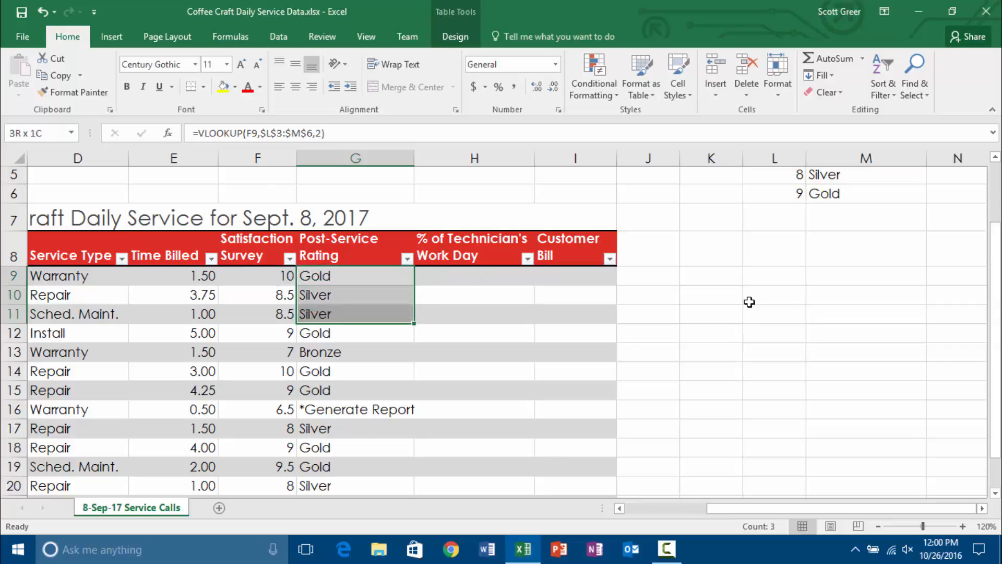
key(shift+Down)
key(shift+Down)
key(shift+Down)
key(shift+Down)
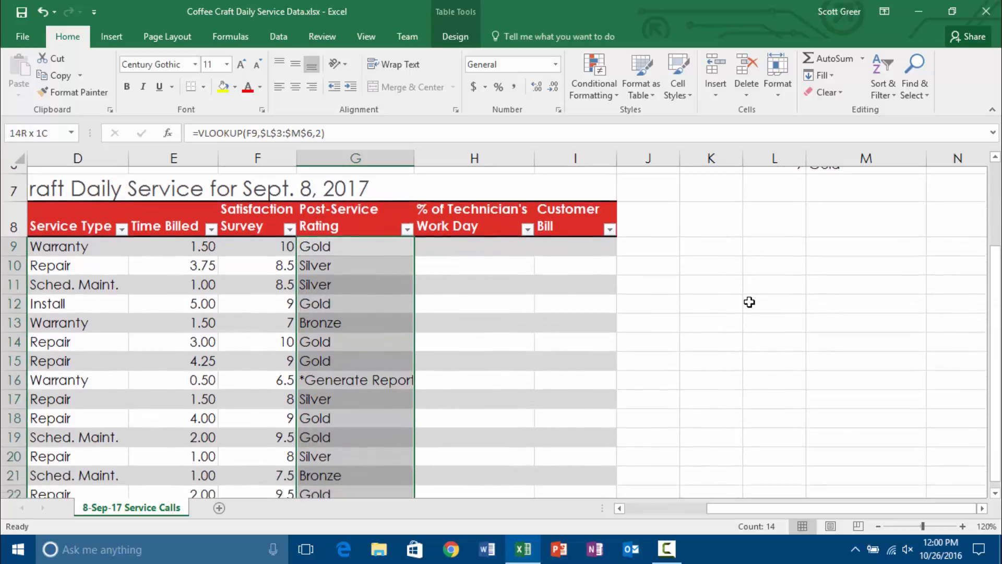
click(600, 87)
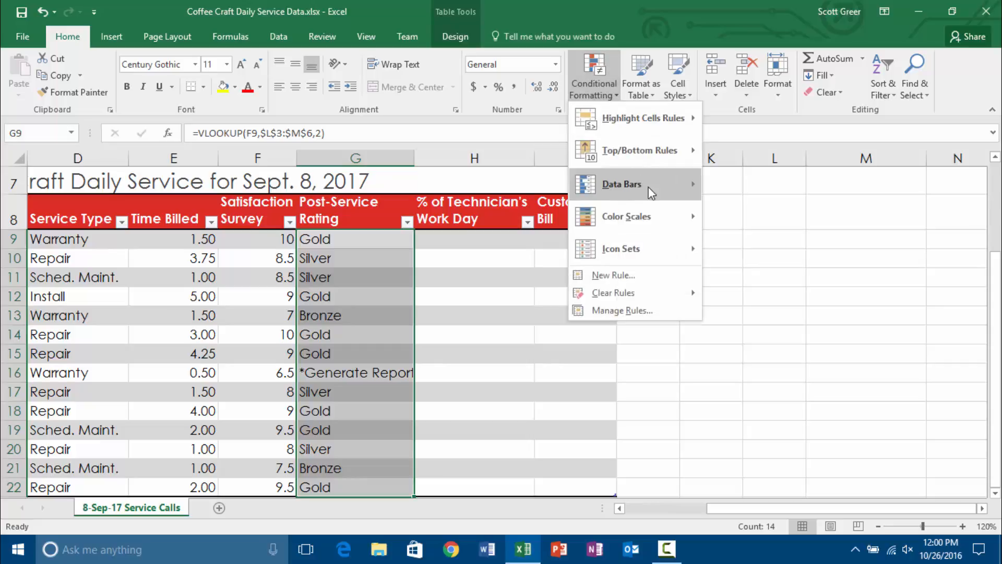
click(653, 277)
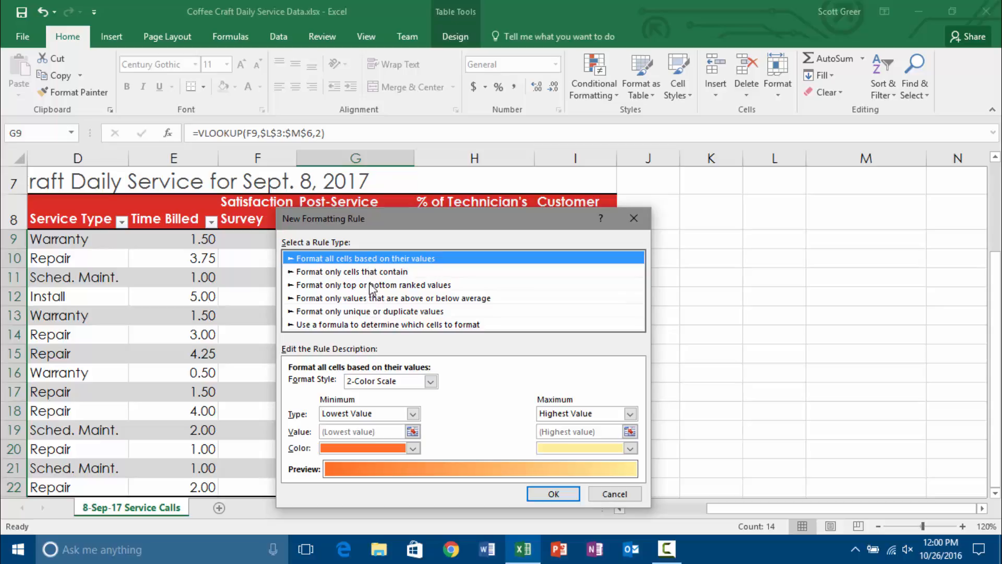
click(370, 271)
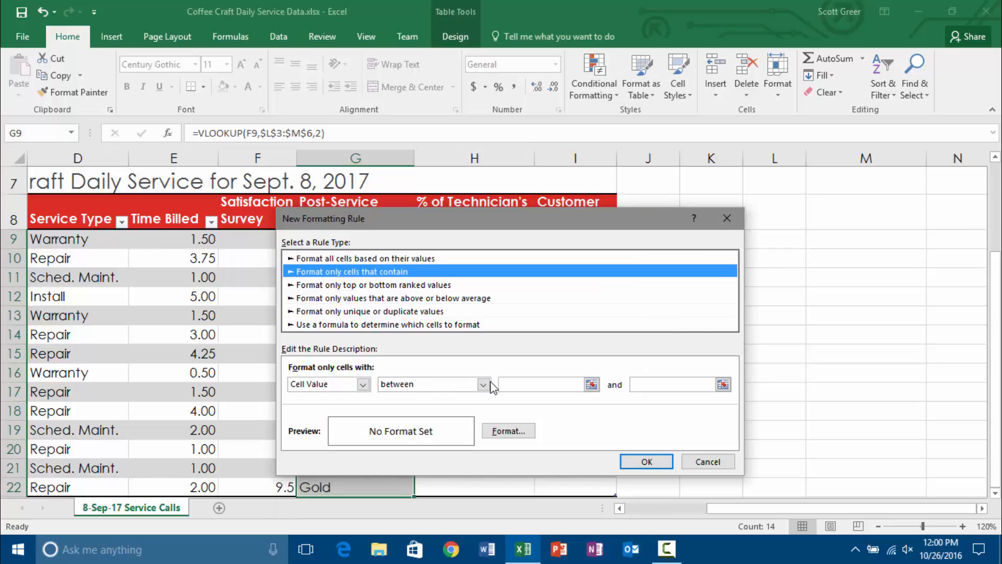
click(484, 384)
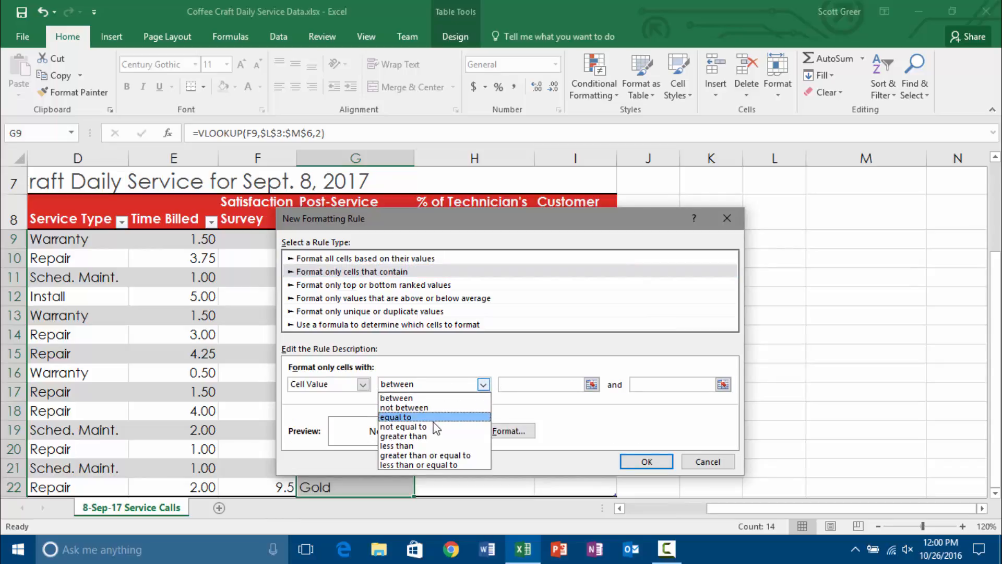
click(433, 417)
click(577, 385)
text(G)
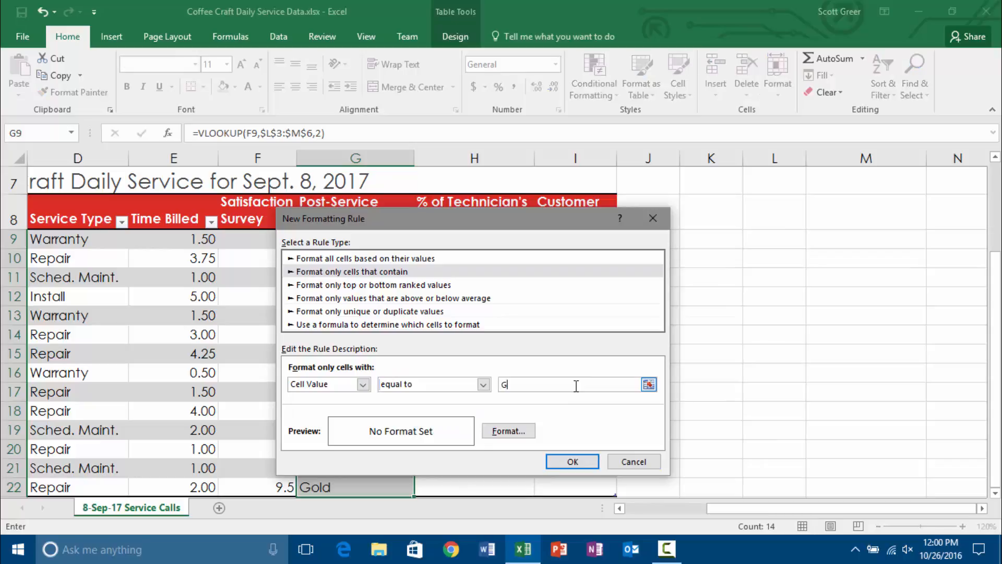
text(old)
Step: Give the Gold rule's format a gold font color and a black fill
click(524, 430)
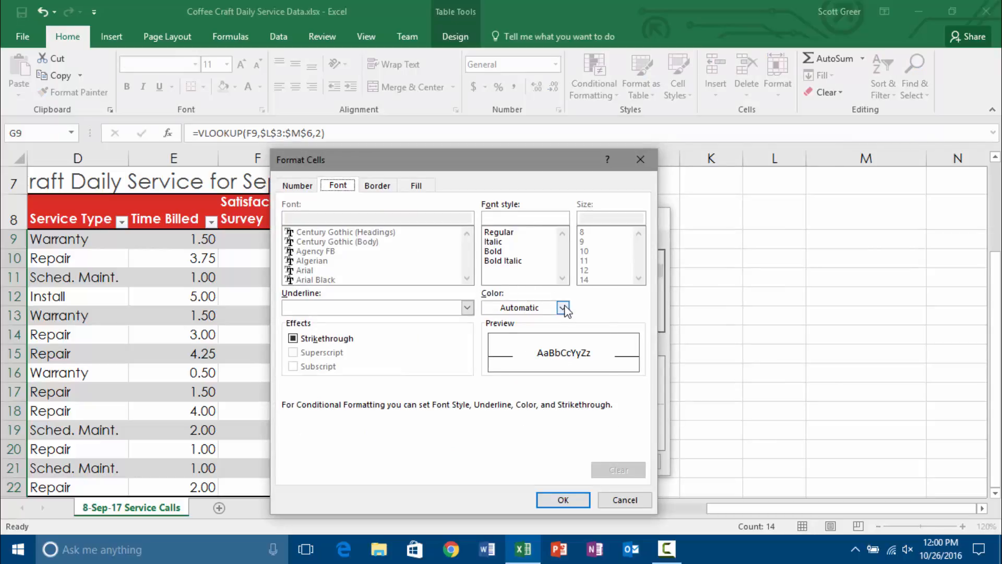
click(561, 308)
click(514, 442)
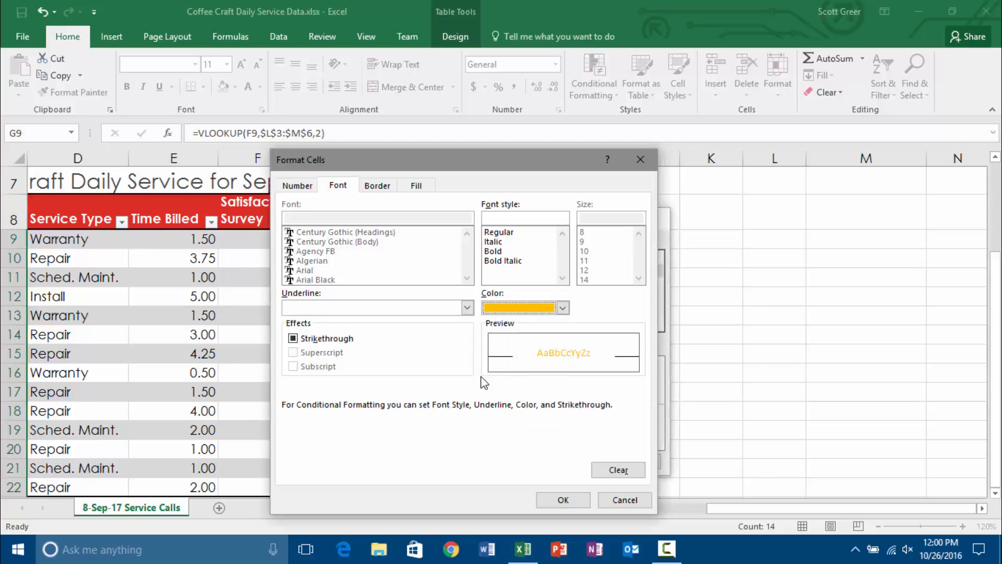
click(421, 186)
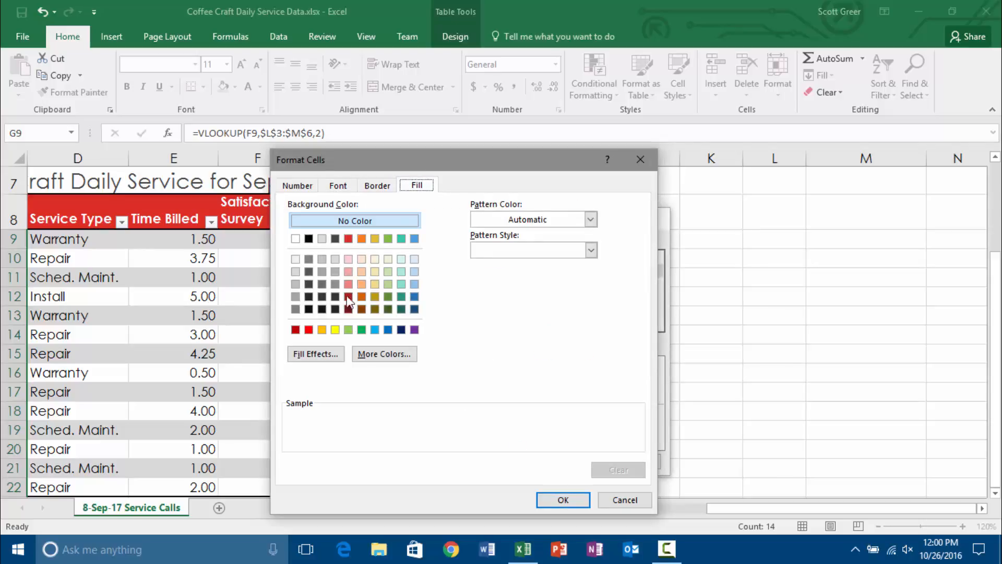
click(309, 239)
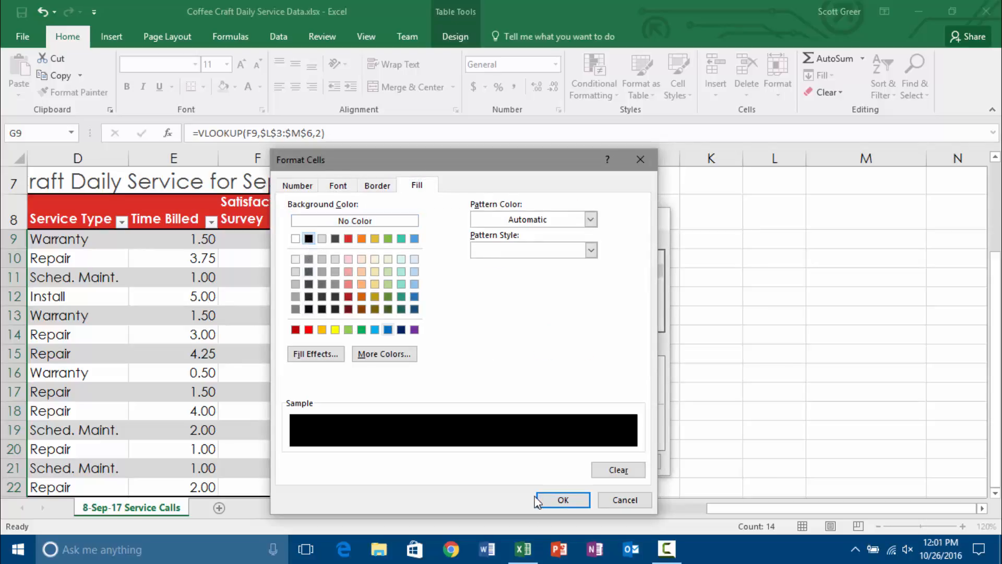
click(562, 500)
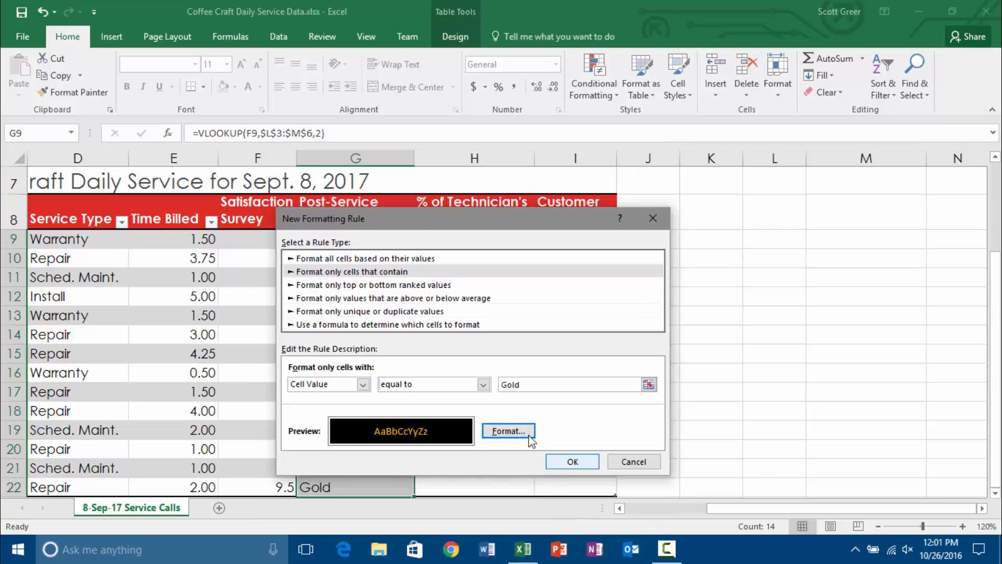
Step: Add the Bold font style to the Gold rule's format and apply the rule to the ratings
click(501, 431)
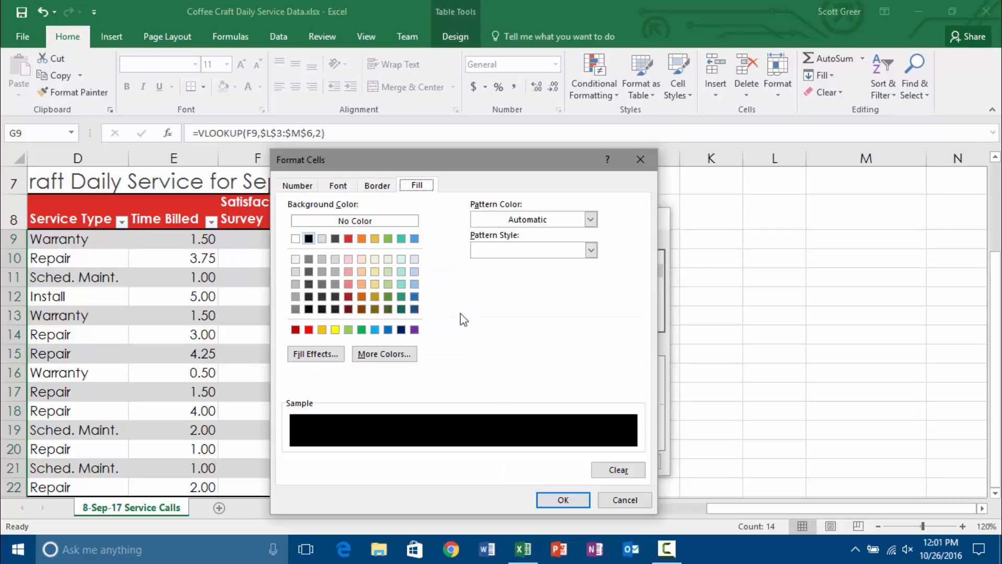
click(338, 186)
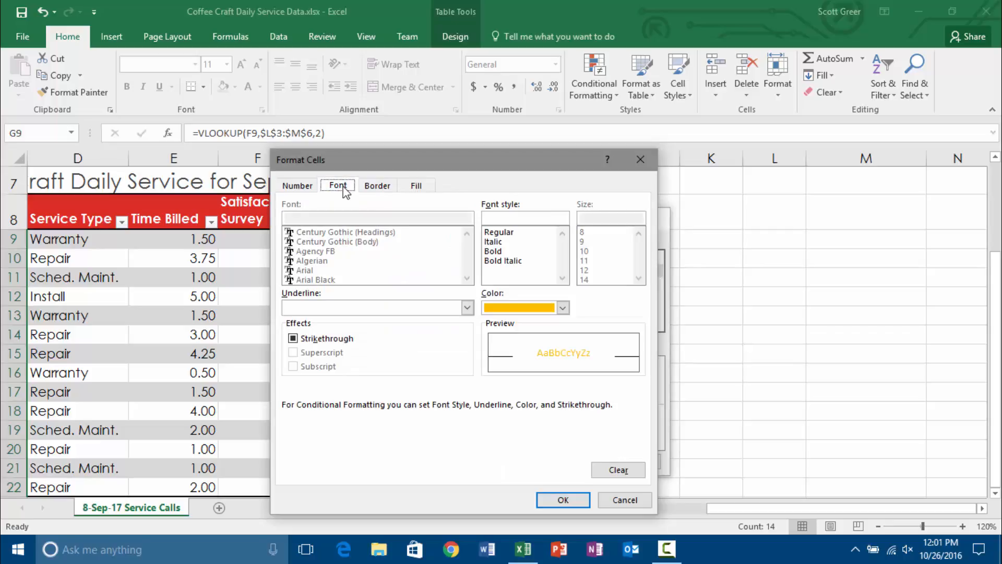
click(500, 253)
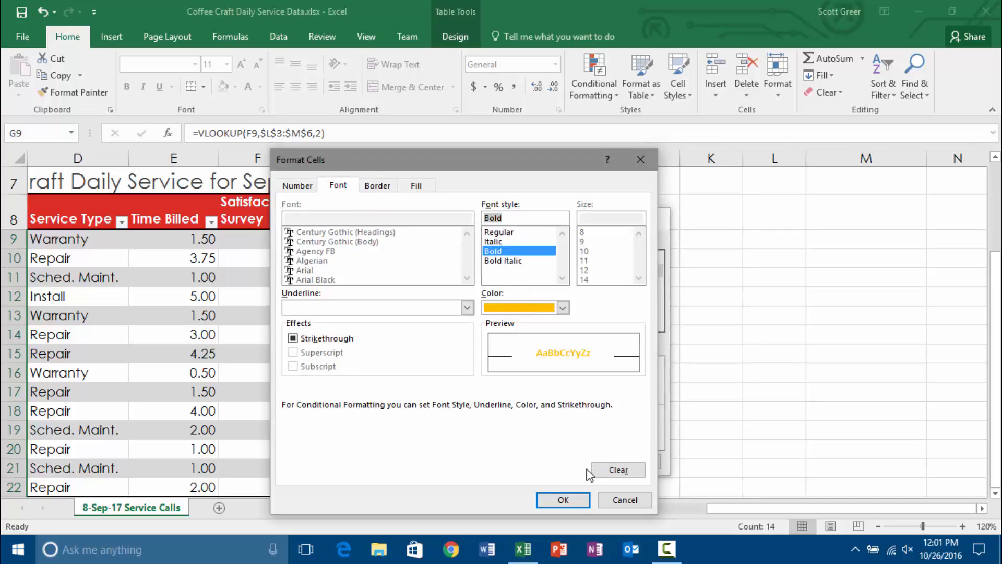
click(567, 500)
click(572, 462)
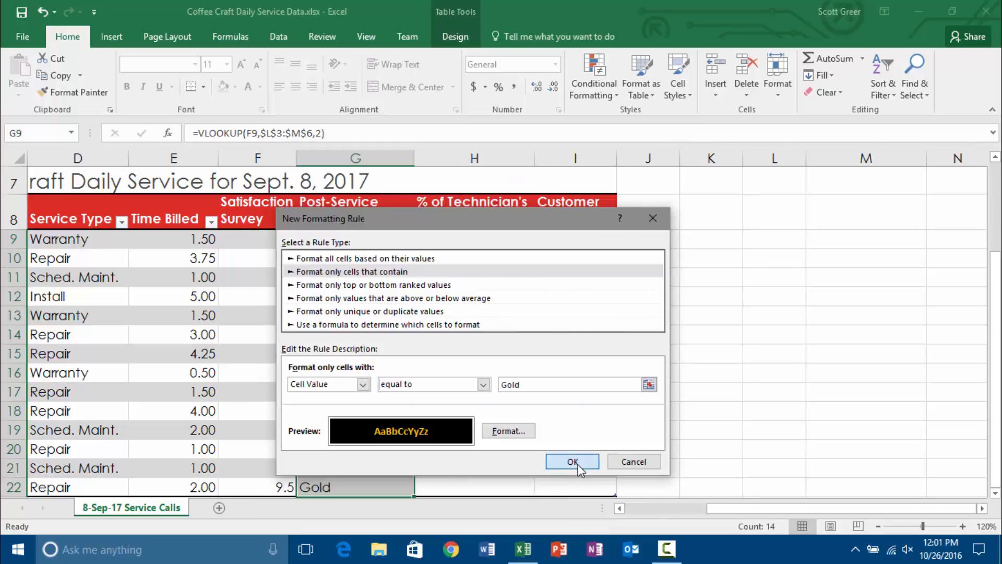
Step: Undo the Gold conditional formatting on the Post-Service Rating column and reselect G9
click(586, 334)
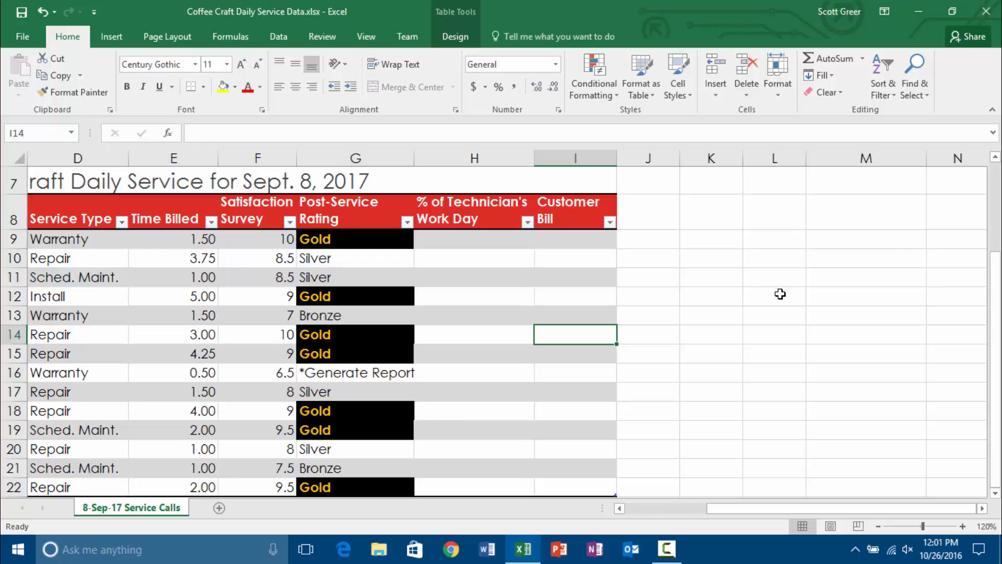
key(ctrl+z)
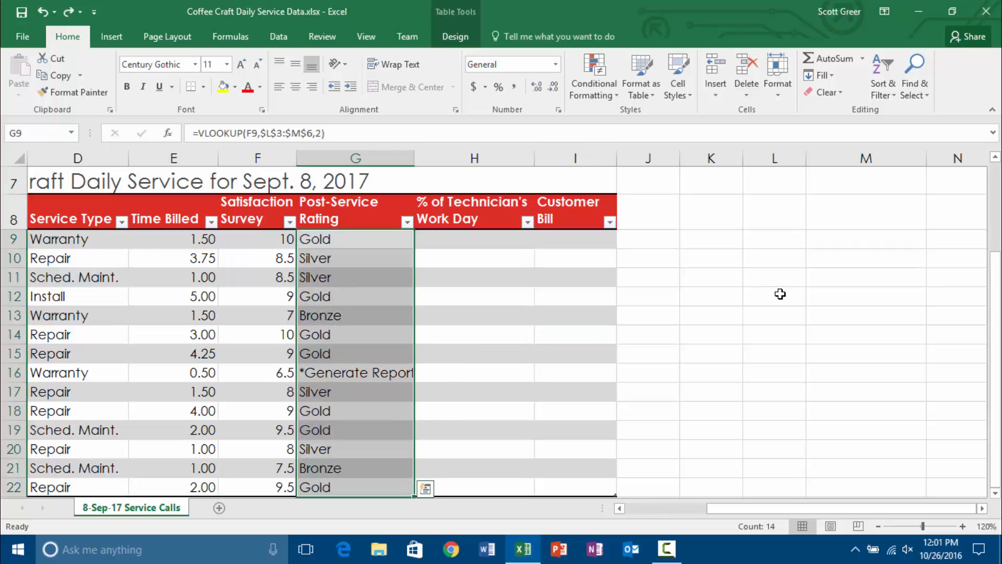
key(Up)
key(Up)
key(Down)
key(Down)
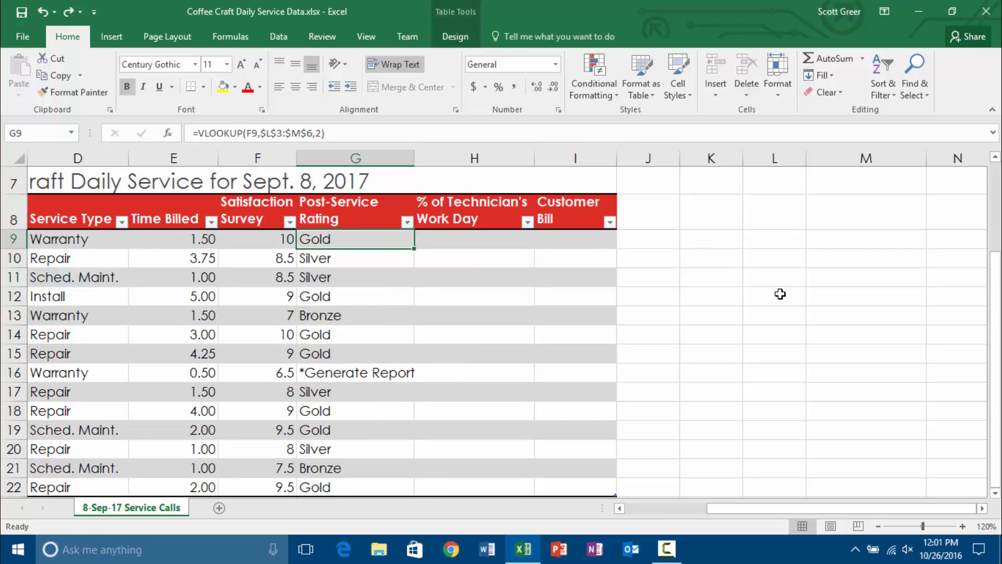
Step: Check the column width setting of the Post-Service Rating column without changing it
click(372, 158)
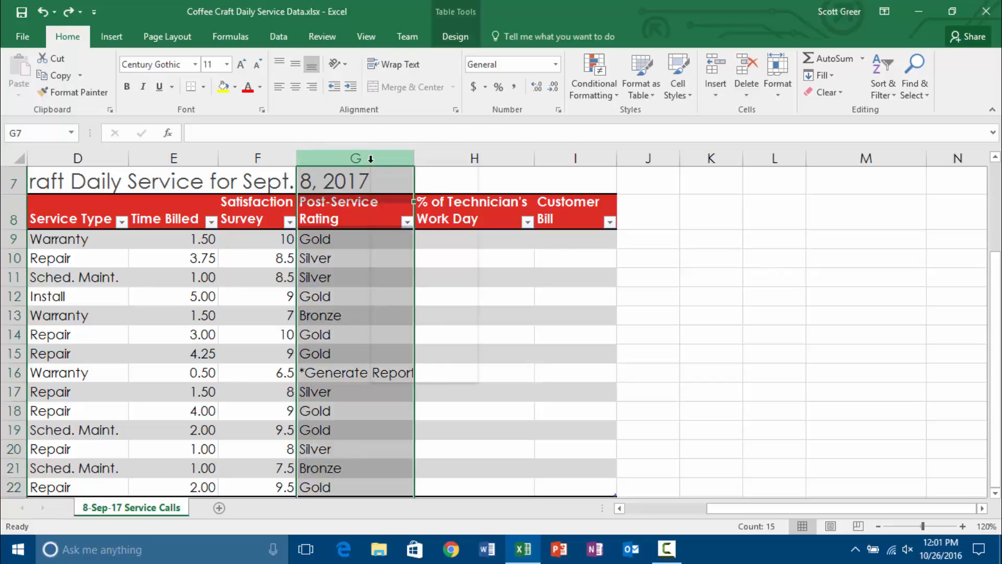
right_click(372, 159)
click(426, 337)
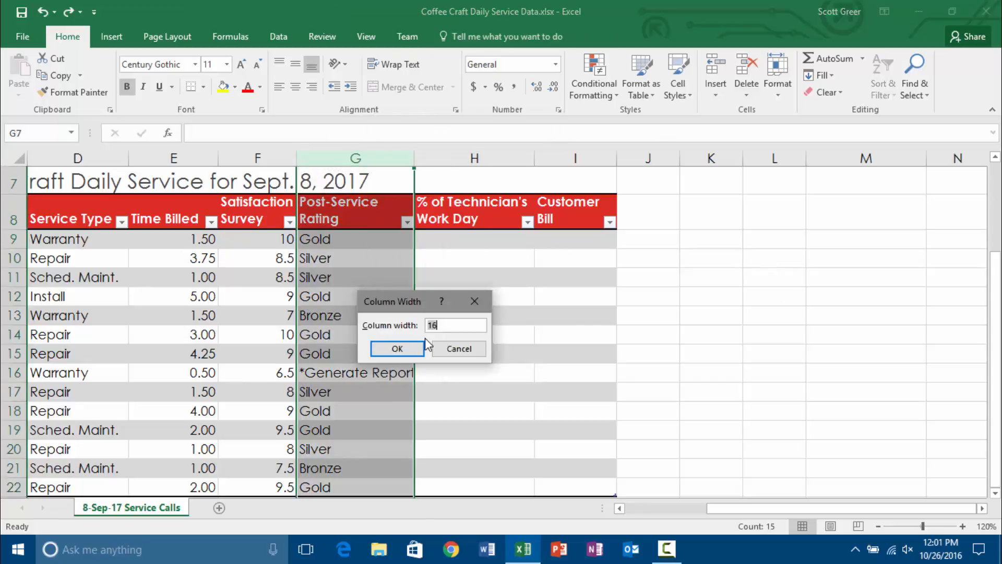
click(476, 354)
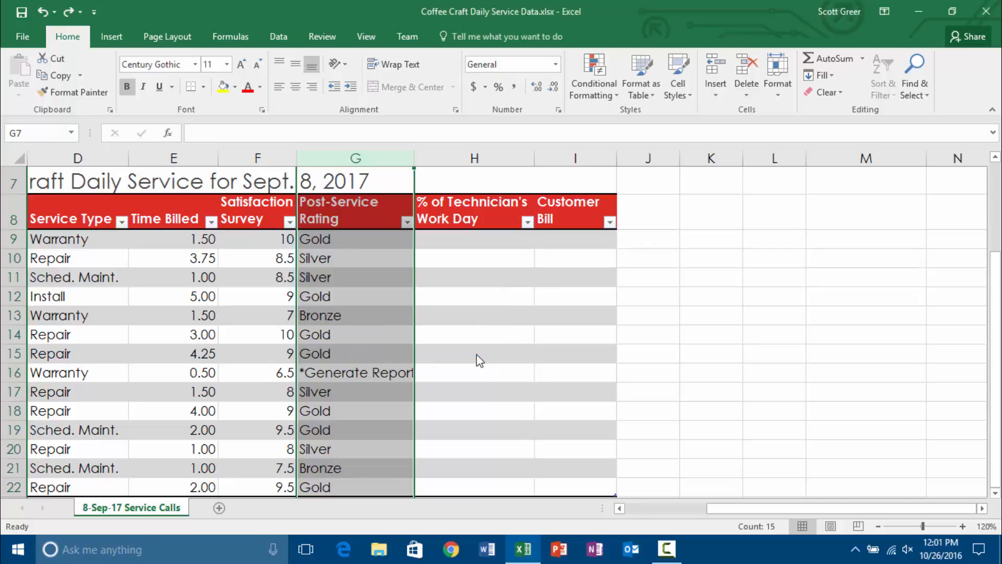
click(708, 362)
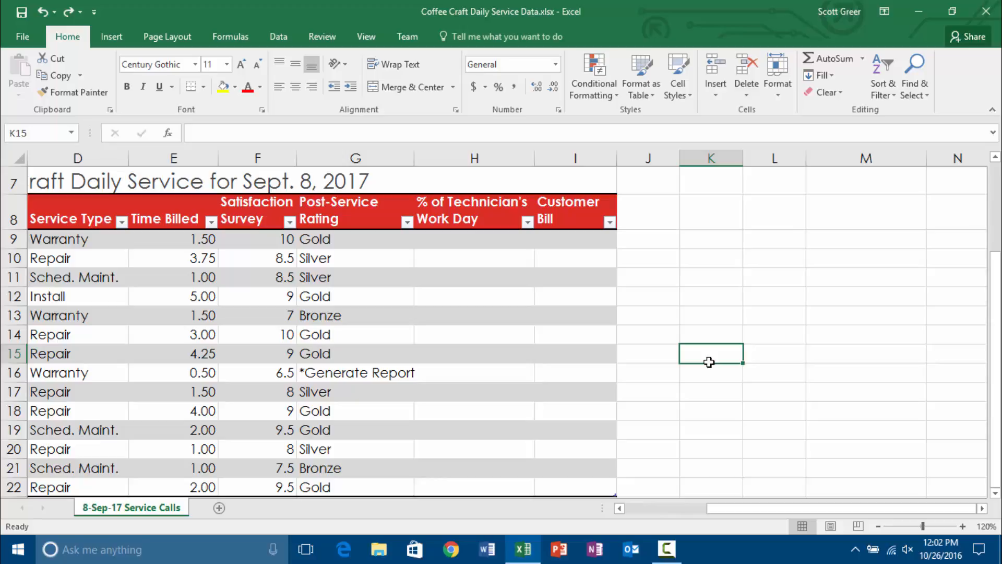
Step: Format H9, the first cell of the % of Technician's Work Day column, as a percentage
click(460, 238)
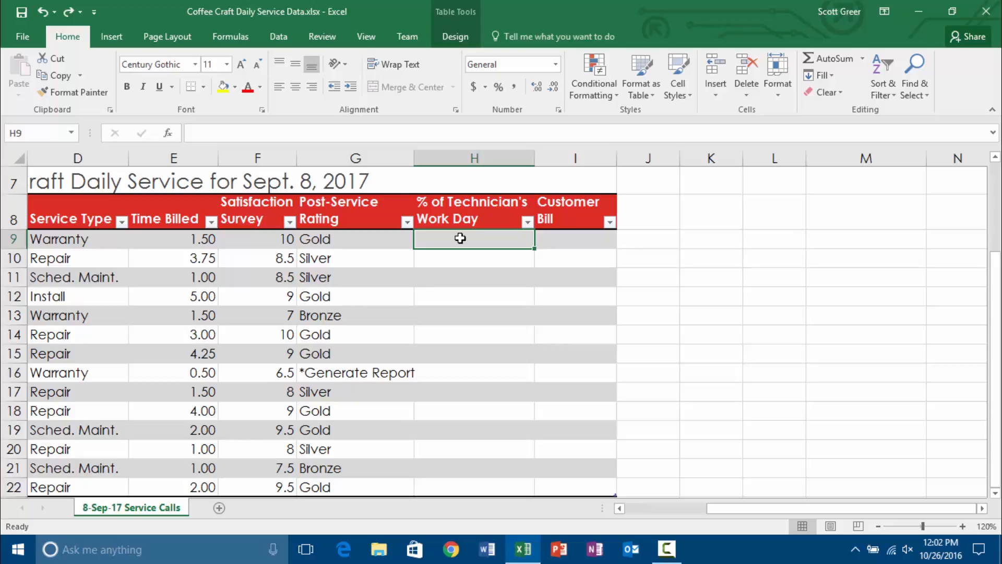
click(498, 88)
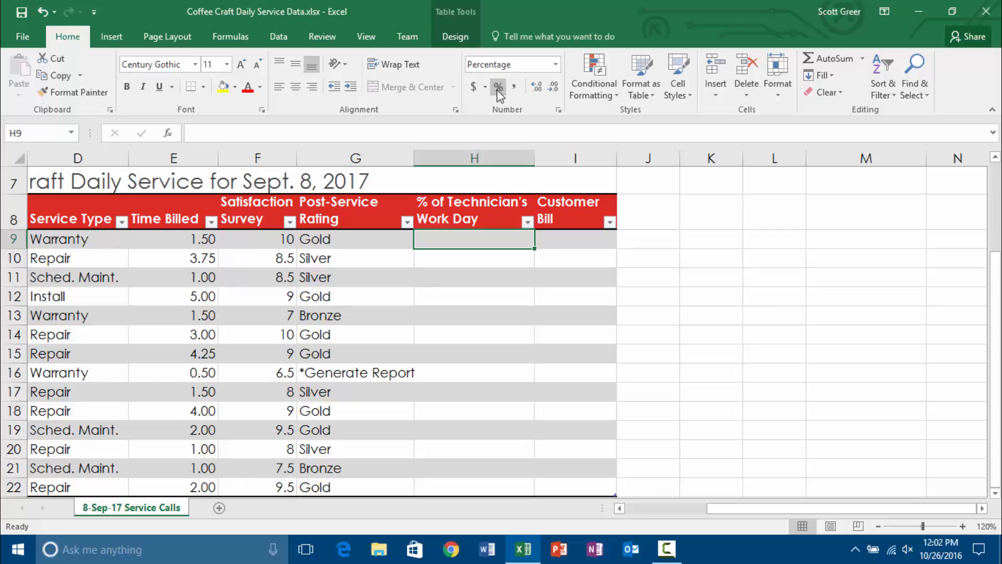
Step: Show H9's percentage with two decimal places and enter =[Time Billed]/6.5 for the % of Technician's Work Day column
click(538, 86)
text(=)
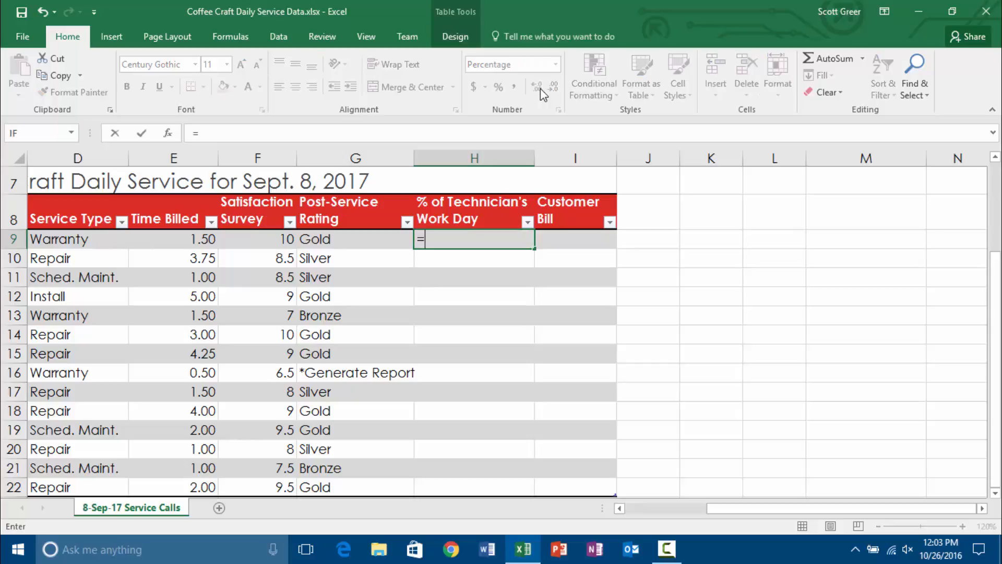
text([)
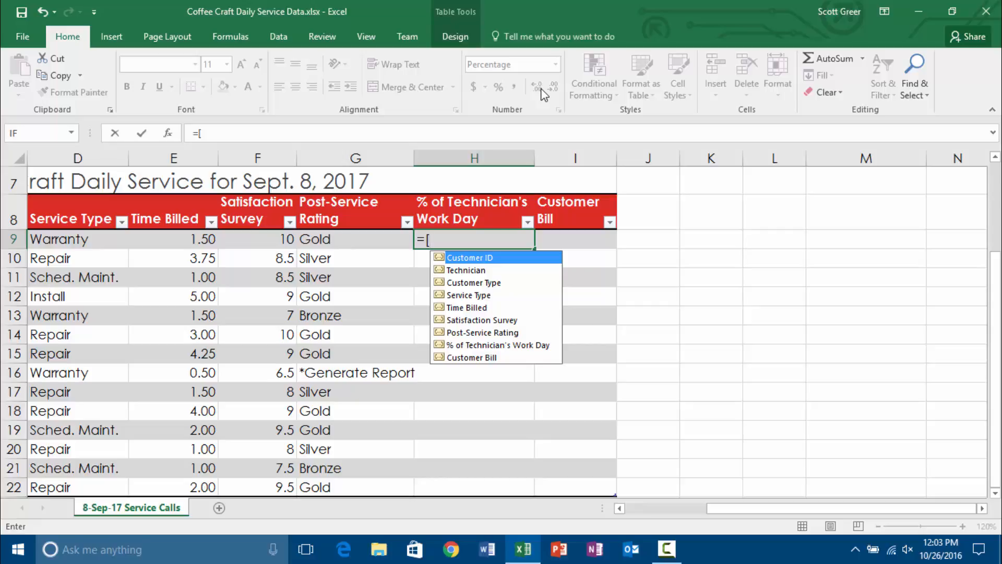
click(471, 308)
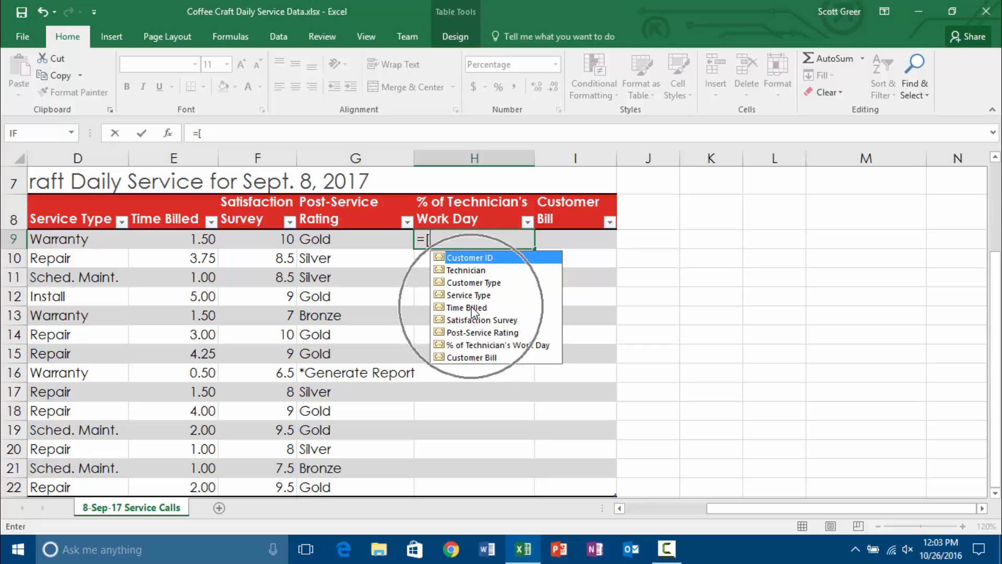
click(471, 309)
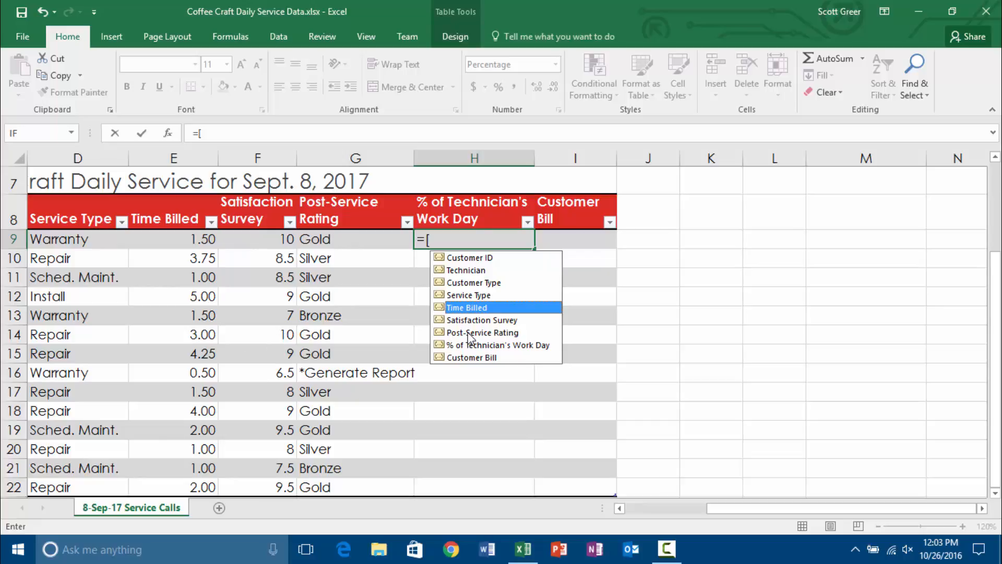
double_click(481, 307)
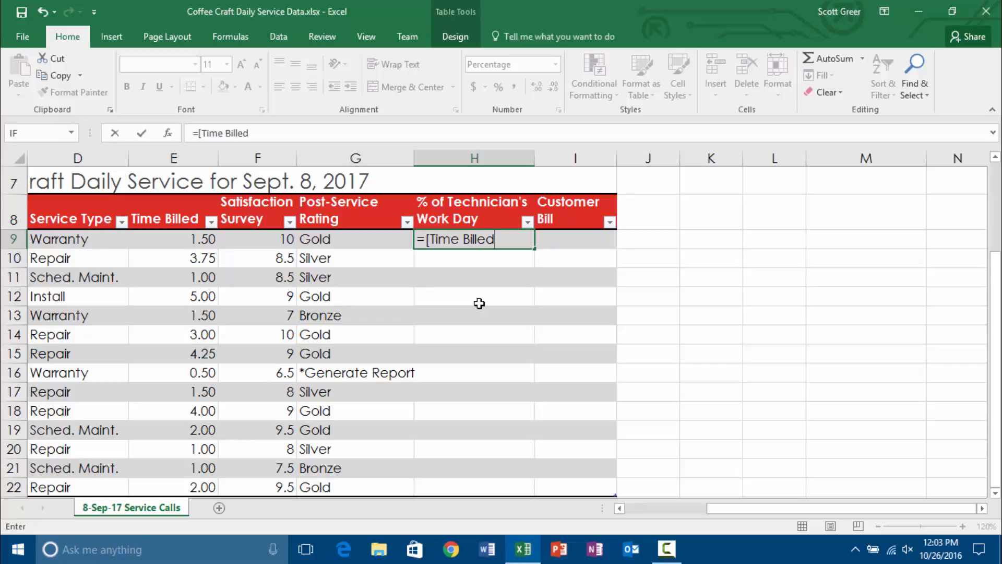
text(])
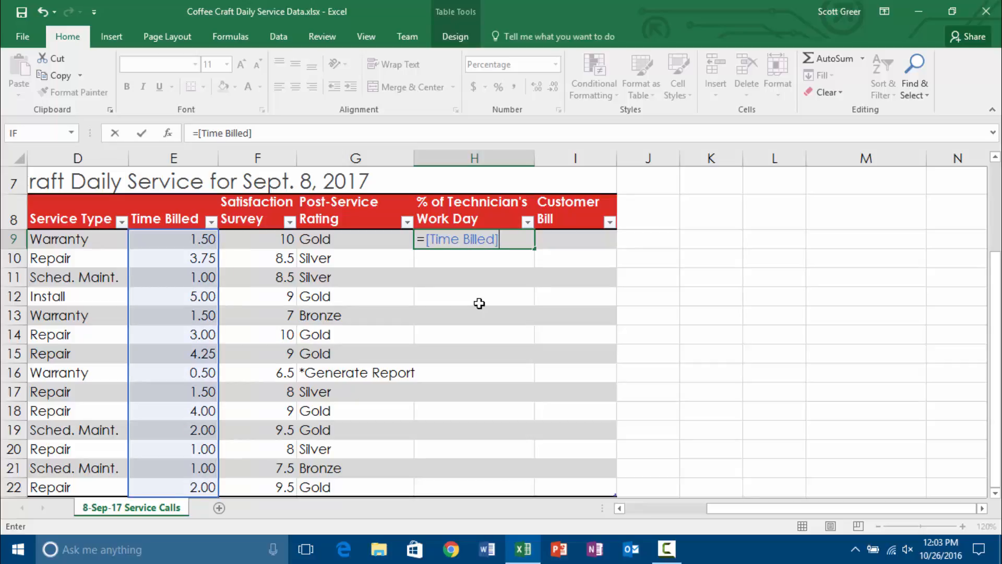
text(/6.5)
key(Return)
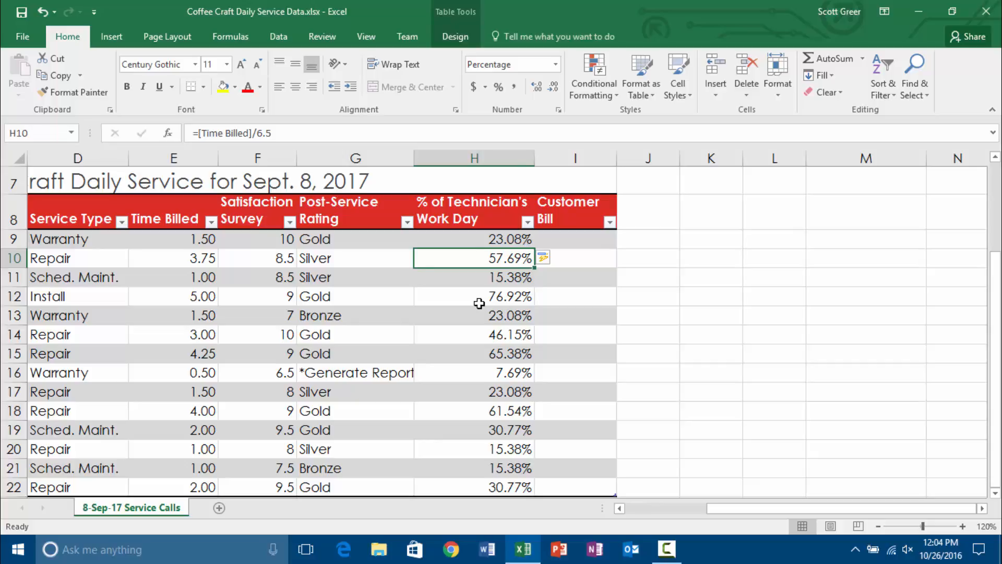
Step: Format I9, the first cell of the Customer Bill column, with the accounting dollar format
key(Up)
key(Right)
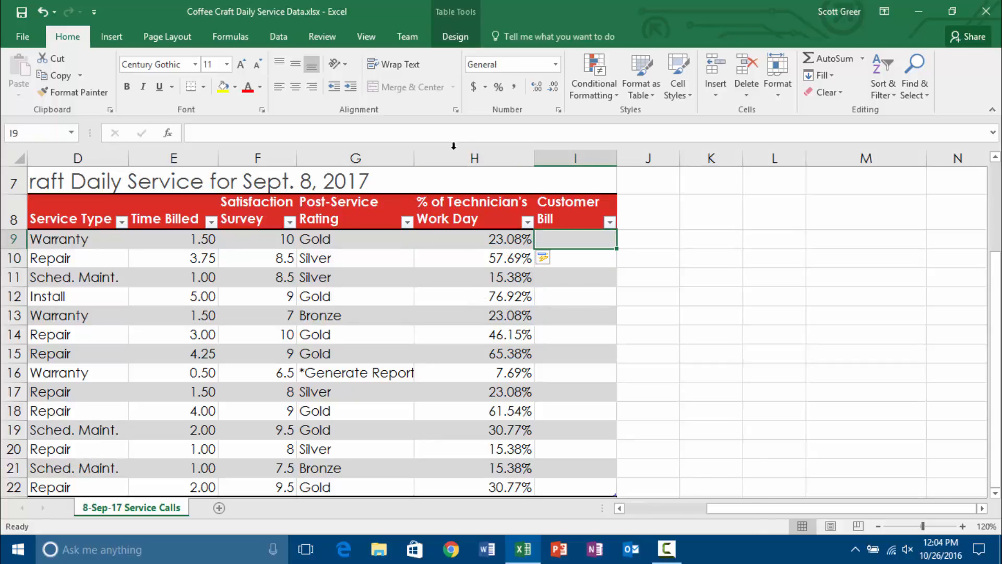
click(473, 93)
Step: Enter 6.5 in H7, above the % of Technician's Work Day header, and hide it with a white font colour
key(Left)
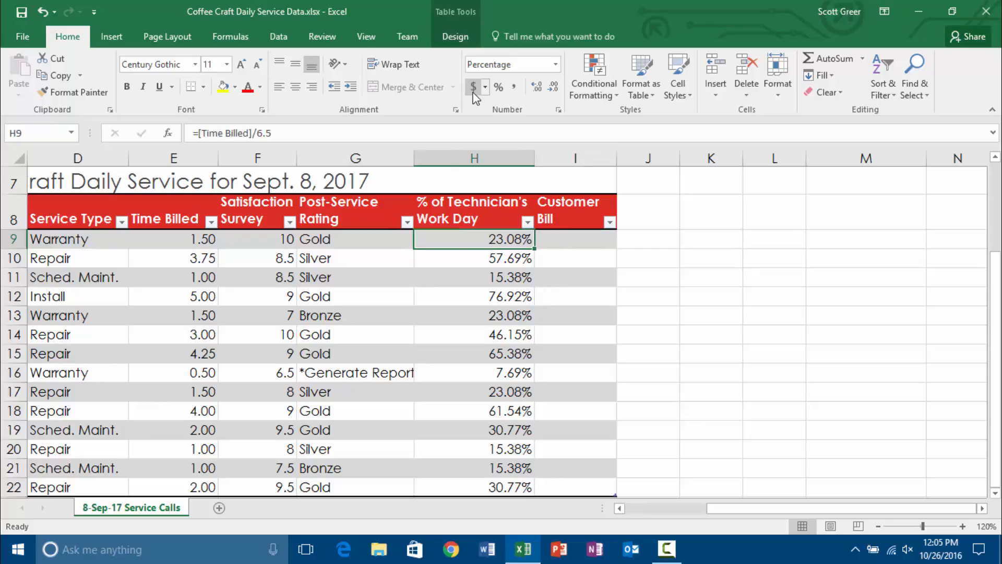
scroll(536, 253, up, 2)
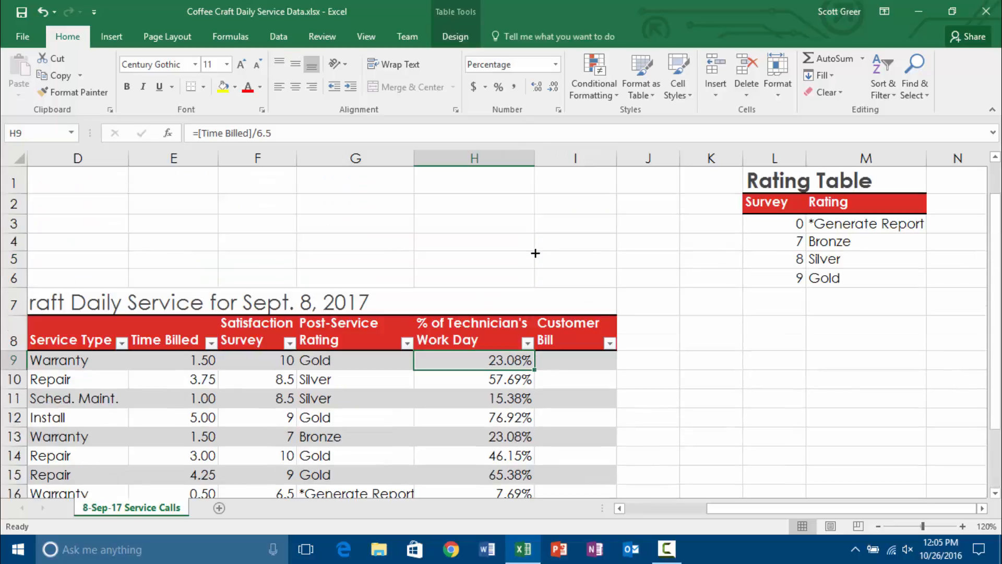
click(483, 301)
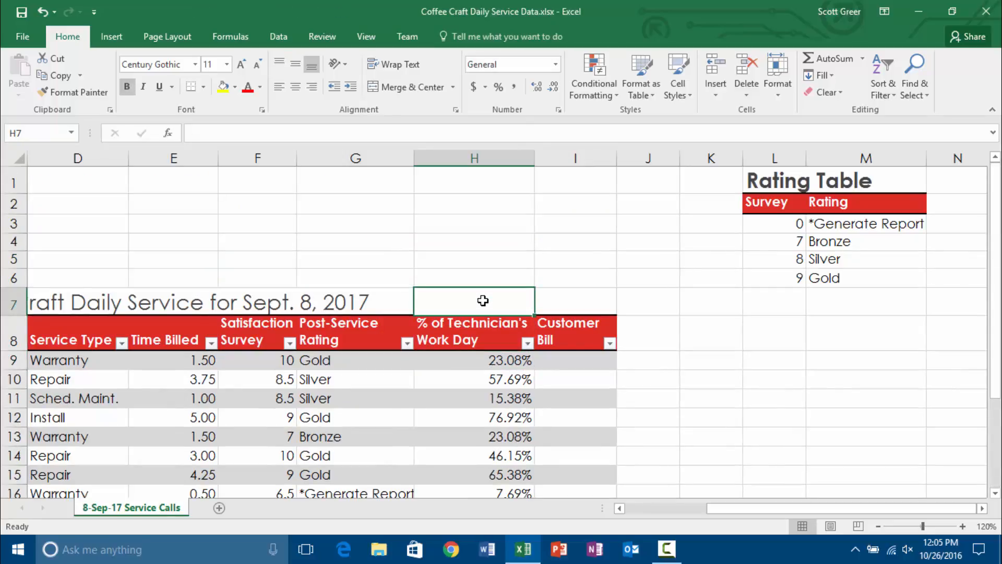
text(6.5)
key(Return)
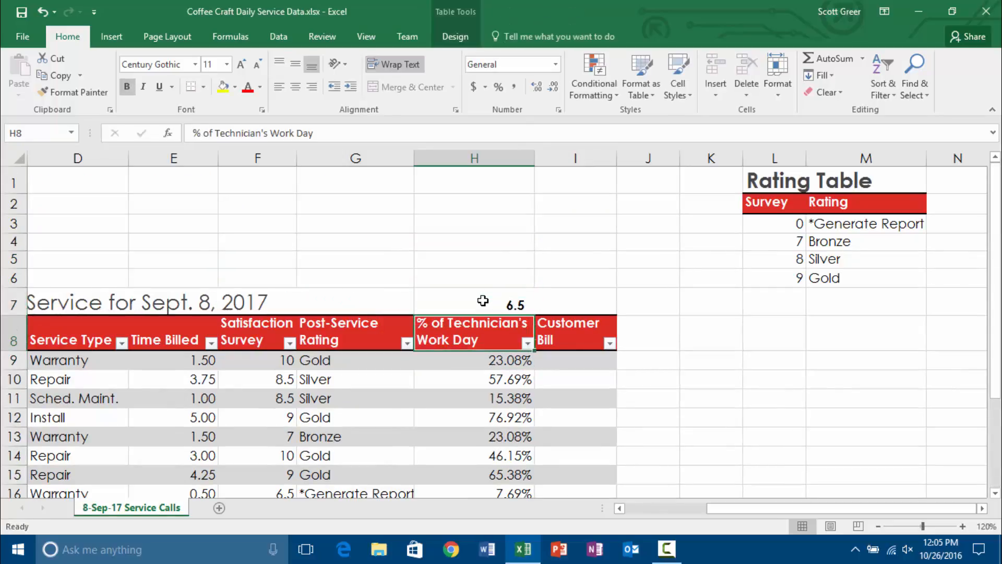
click(483, 301)
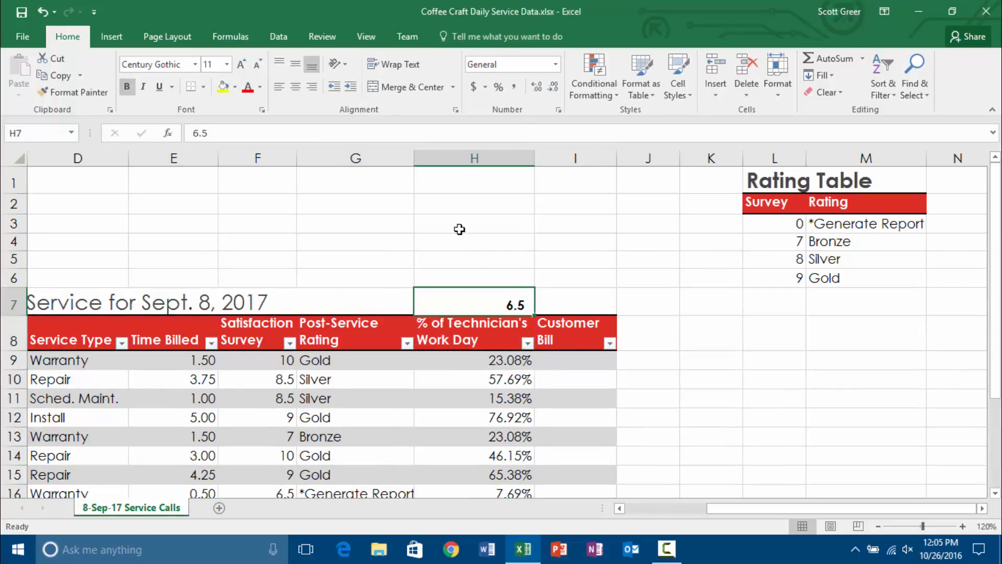
click(261, 89)
click(252, 139)
Step: Replace the 6.5 in H9's formula with the absolute reference $H$7, giving =[Time Billed]/$H$7
click(496, 361)
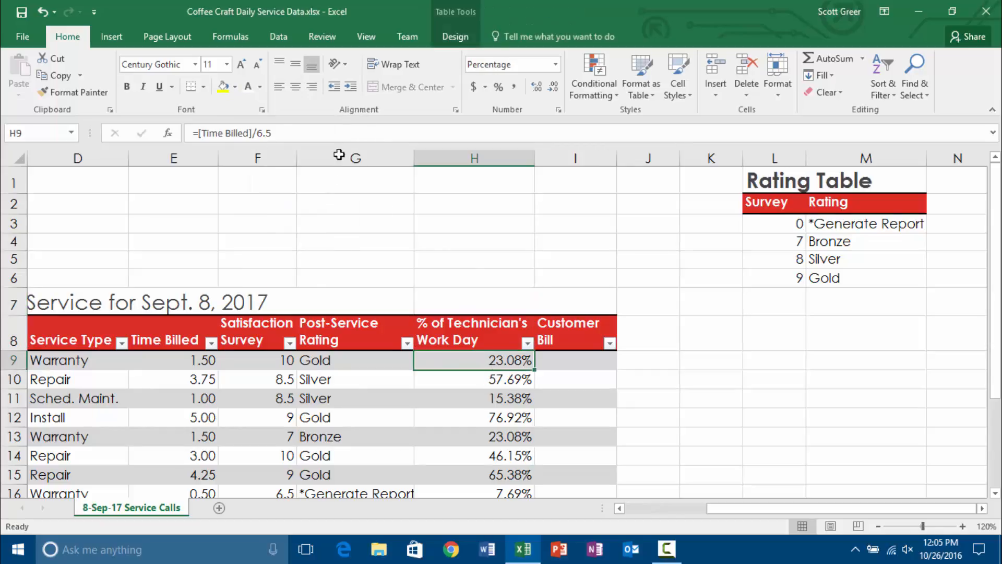
click(261, 134)
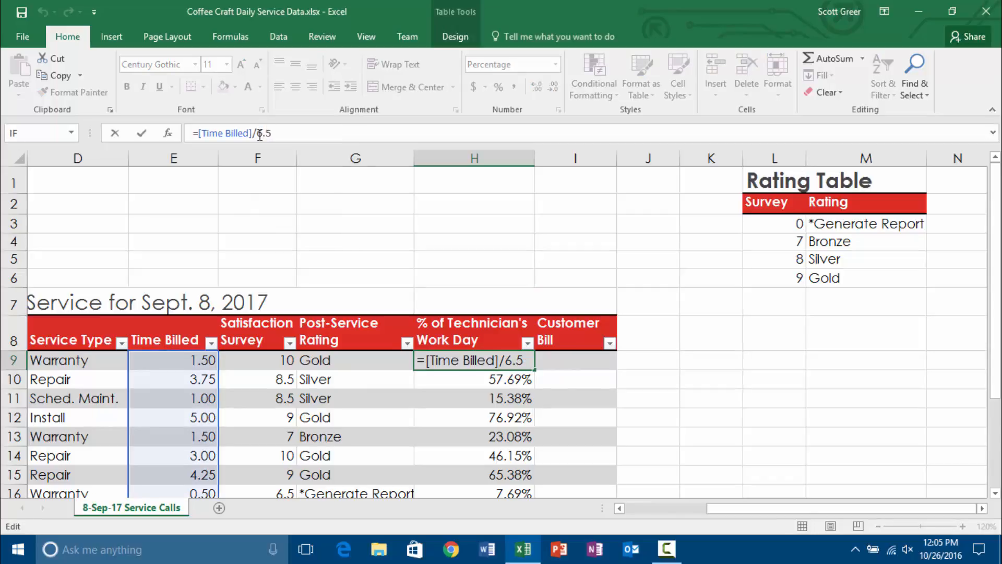
double_click(263, 133)
click(465, 309)
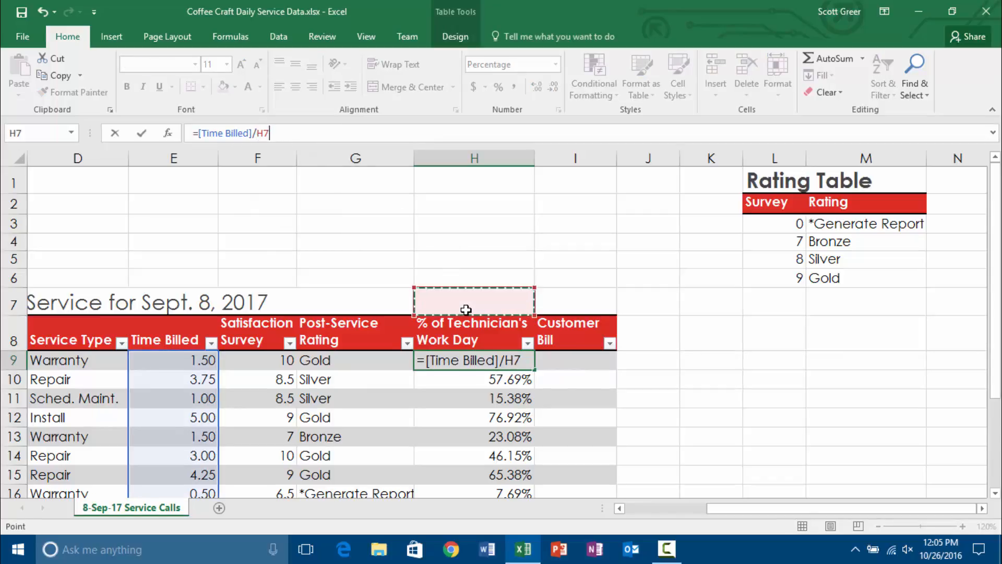
key(F4)
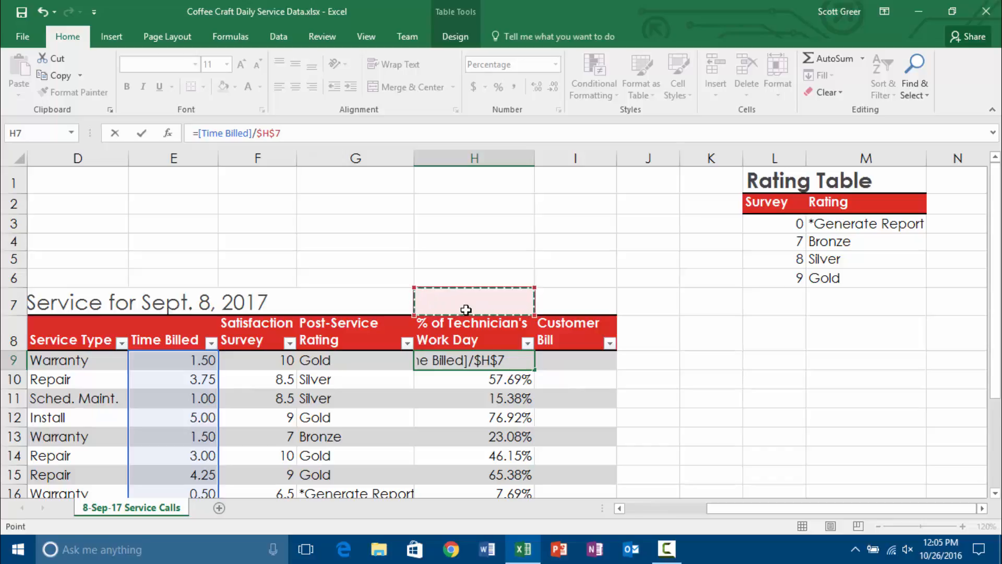
key(Return)
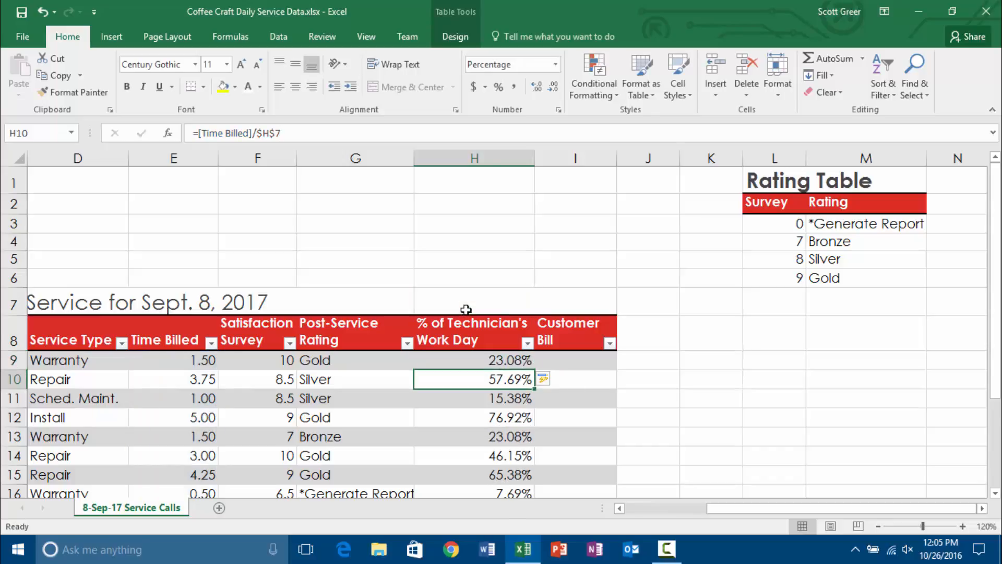
Step: Test the percentage column's link to H7 by setting that cell to 8, and restore it to 6.5
click(466, 309)
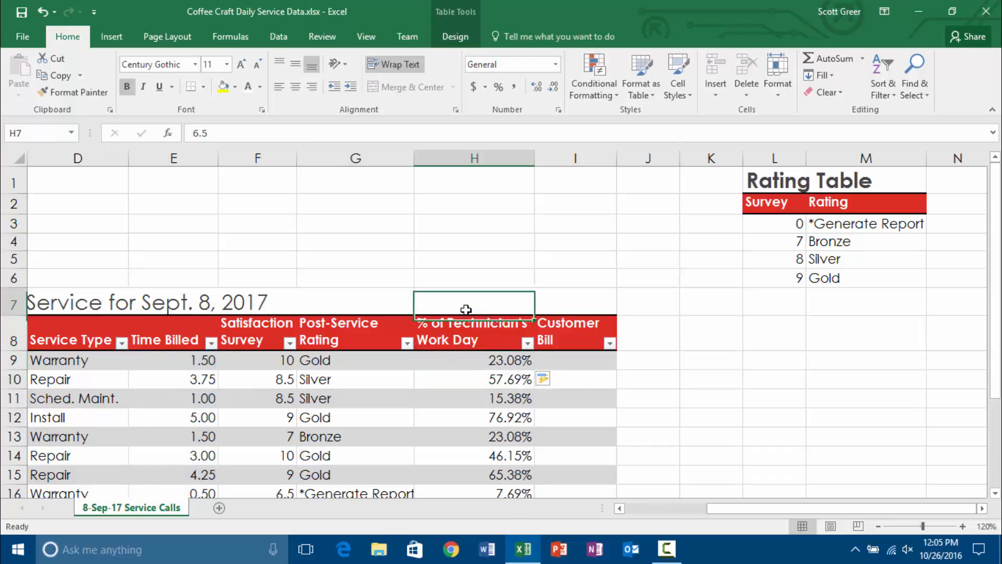
text(8)
key(Return)
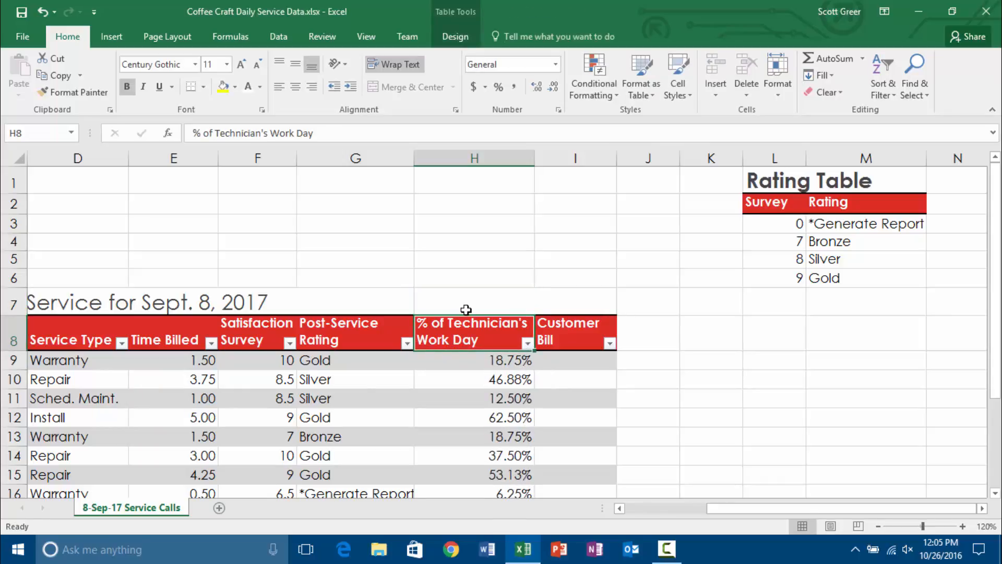
click(466, 309)
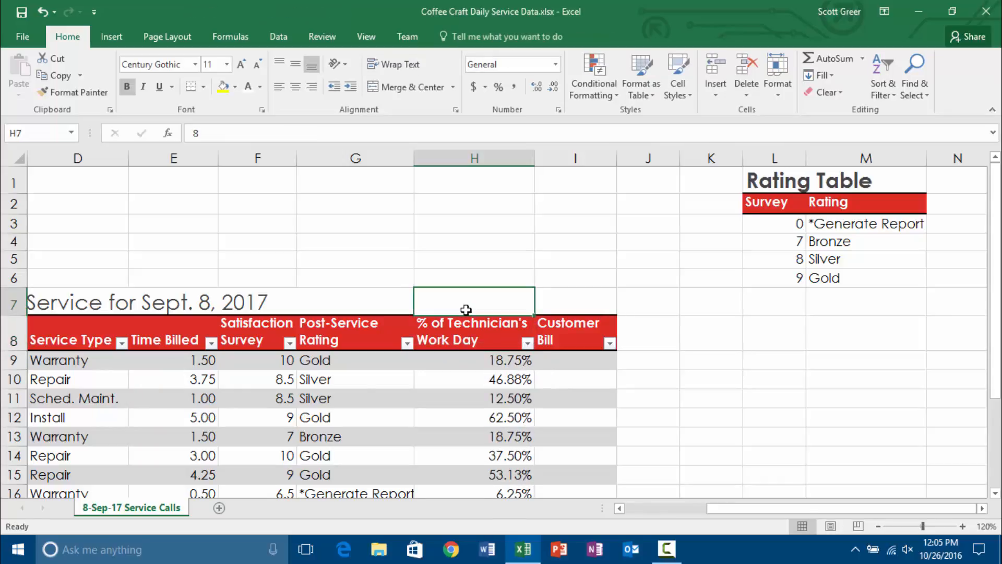
text(6.5)
key(Return)
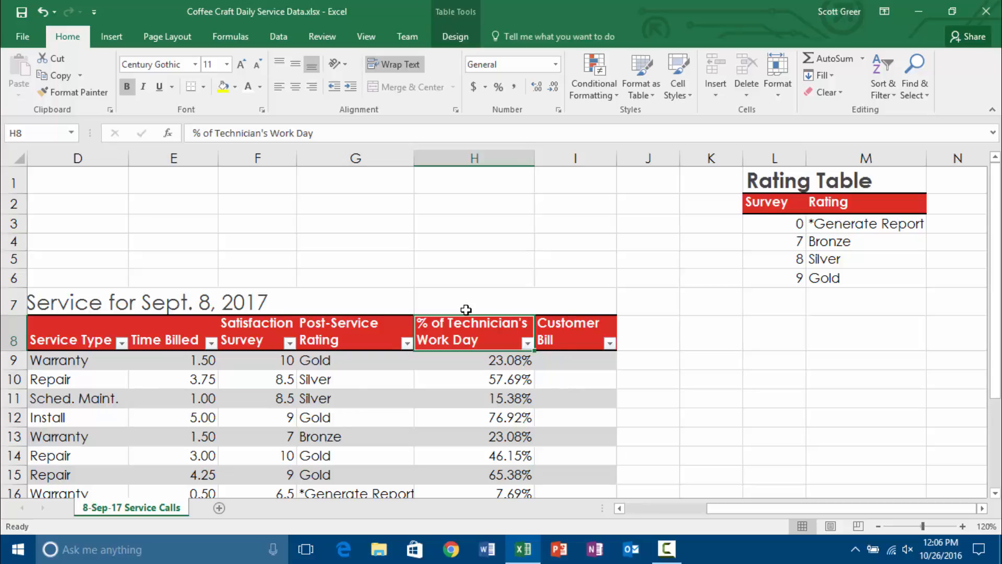
Step: Begin an IF formula in I9 that returns 0 when the service type in D9 equals "Warranty"
key(Right)
key(Down)
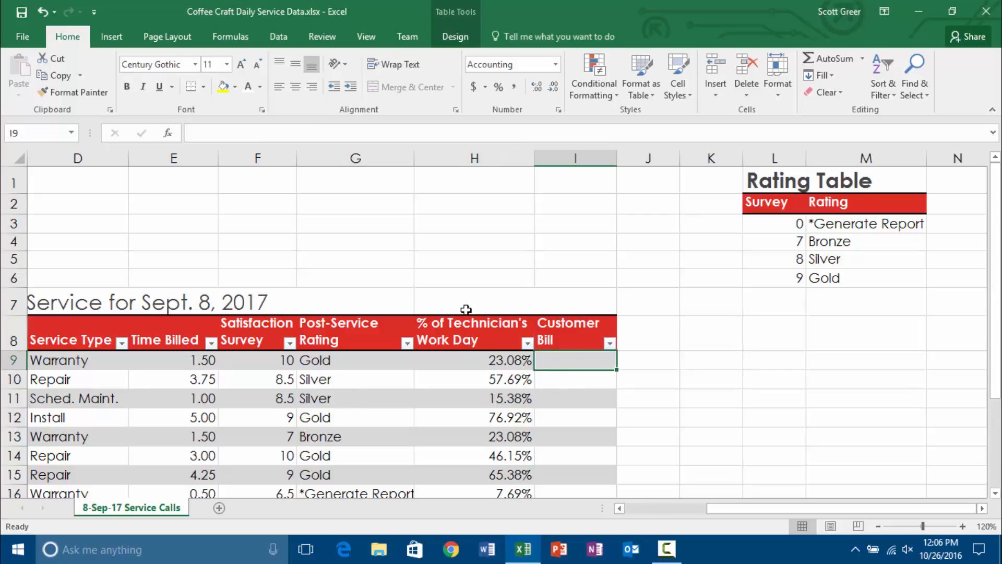
text(=)
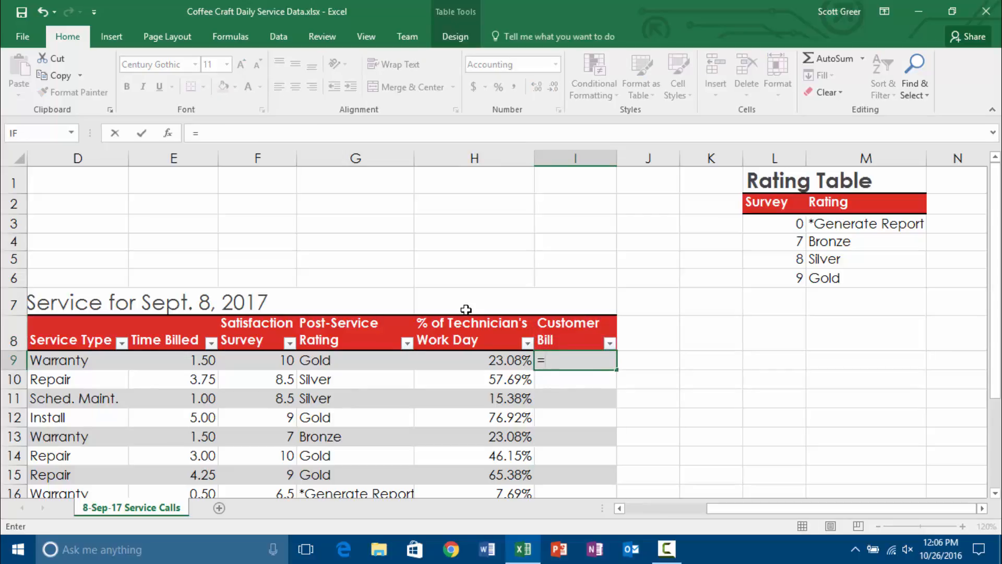
text(if(d)
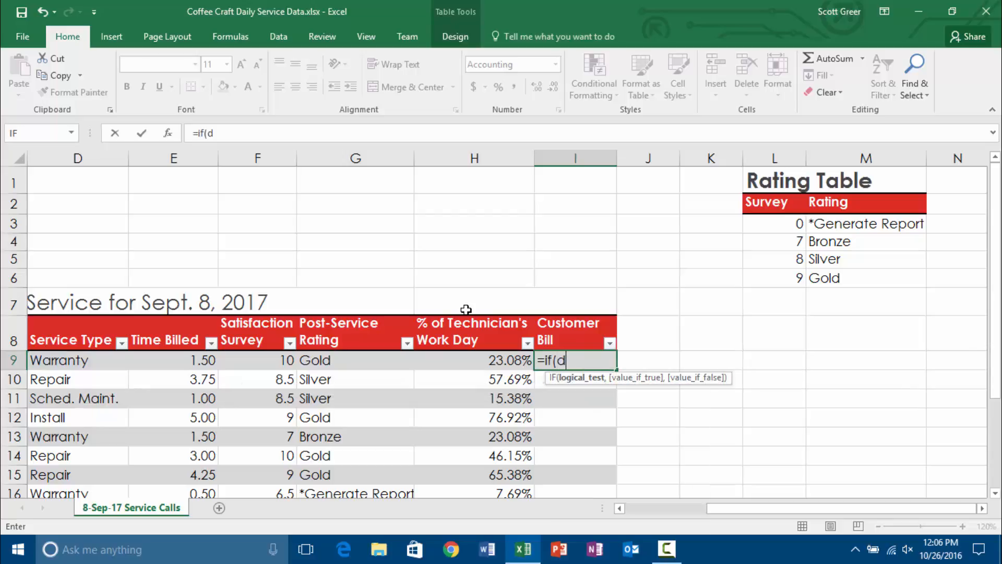
text(9)
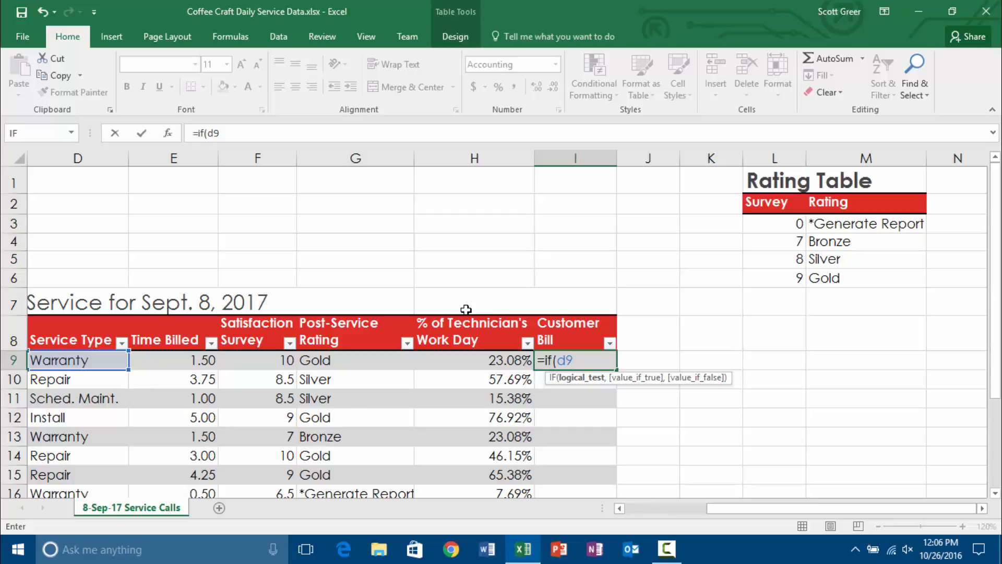
text(="Warranty)
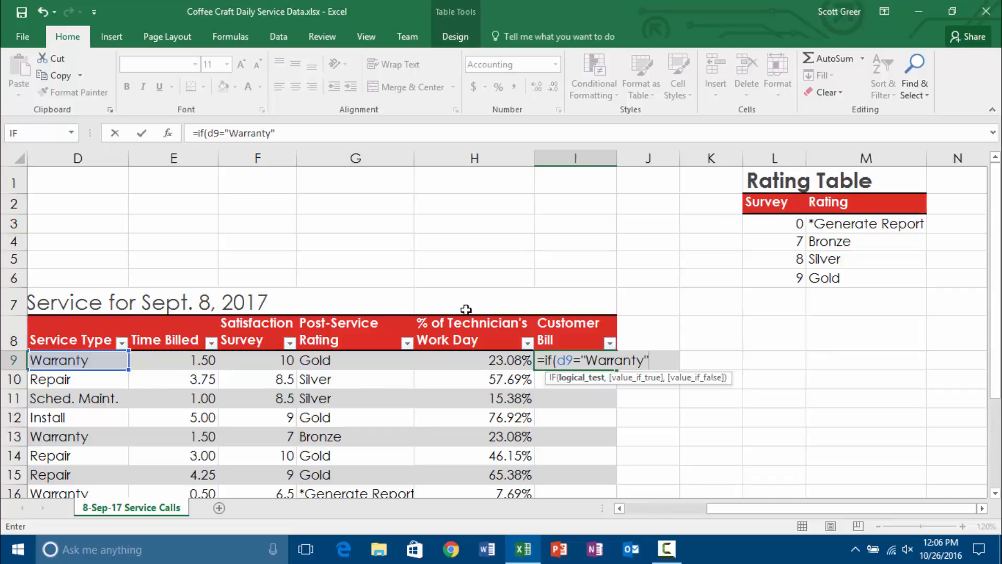
text(,0)
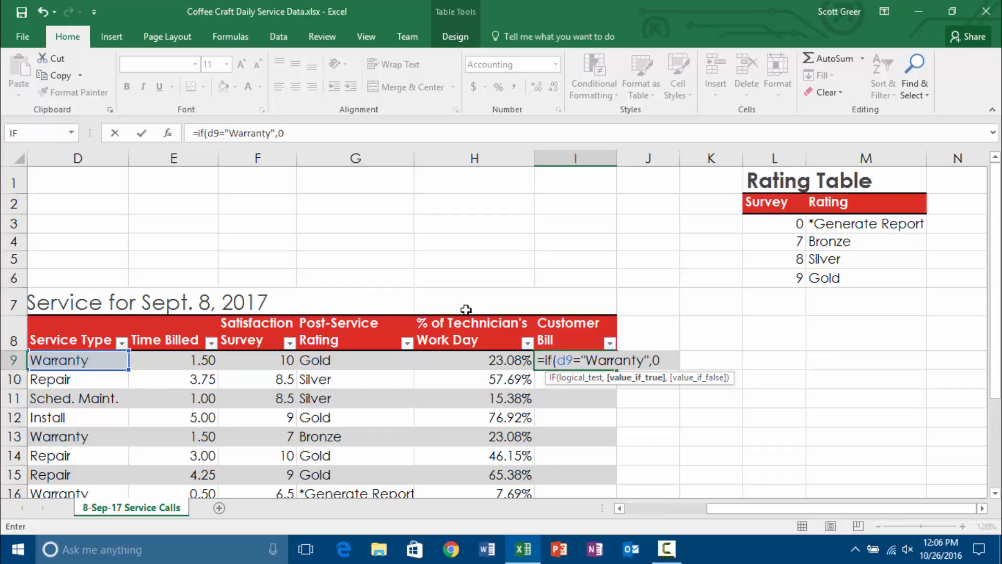
Step: Complete the Customer Bill IF formula with [Time Billed]*75 as the value if false and apply it to the column
text(,)
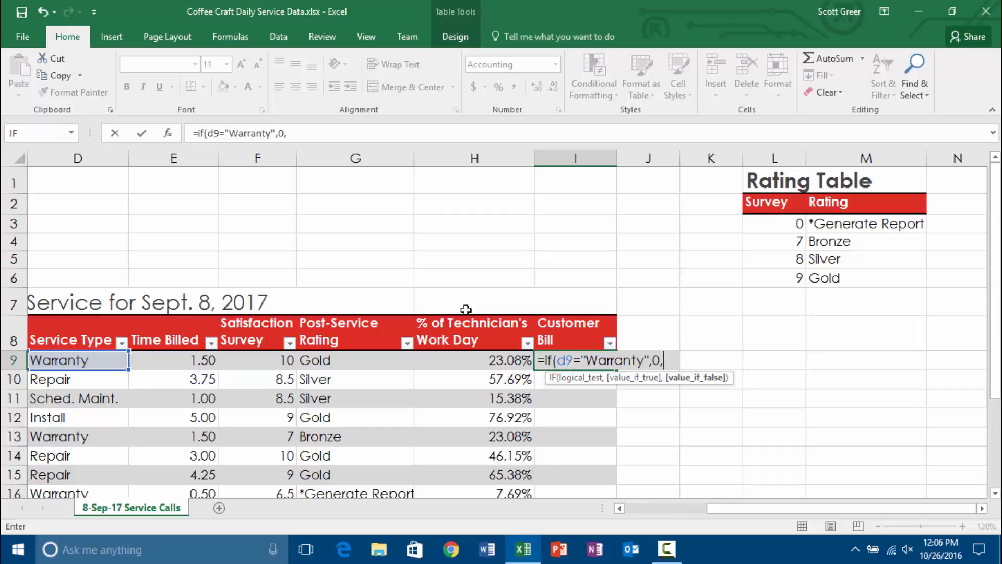
text([Tim)
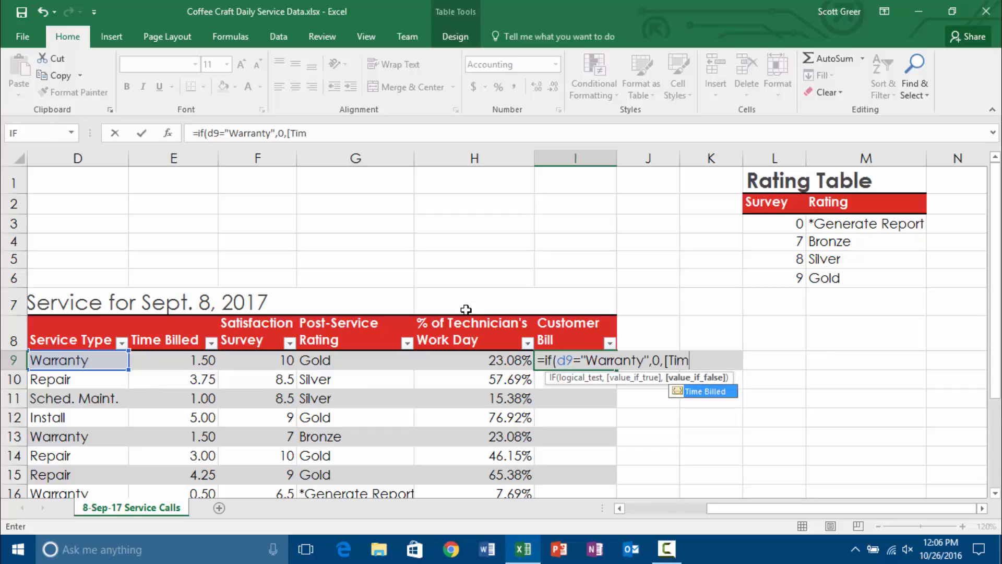
double_click(710, 393)
text(])
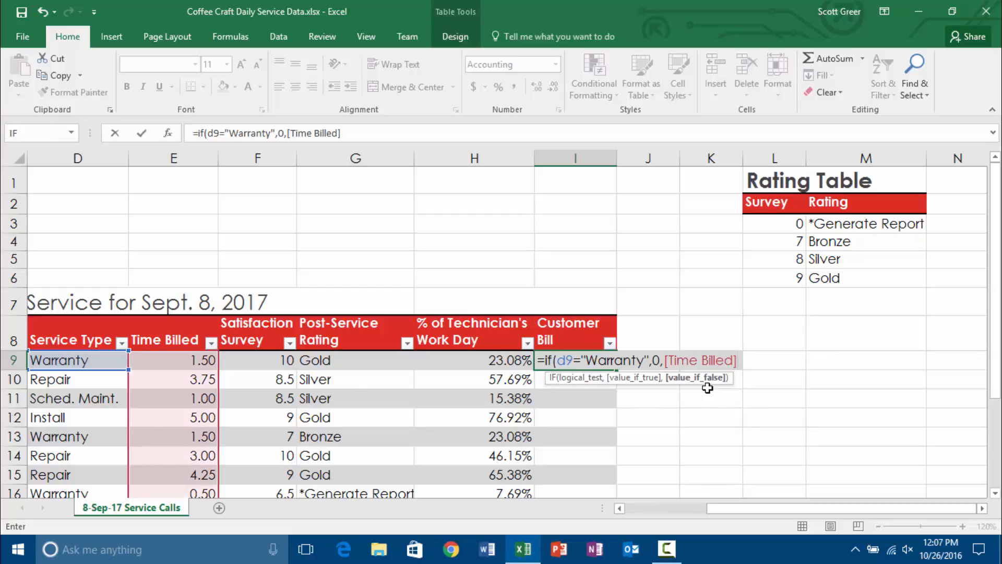
text(*)
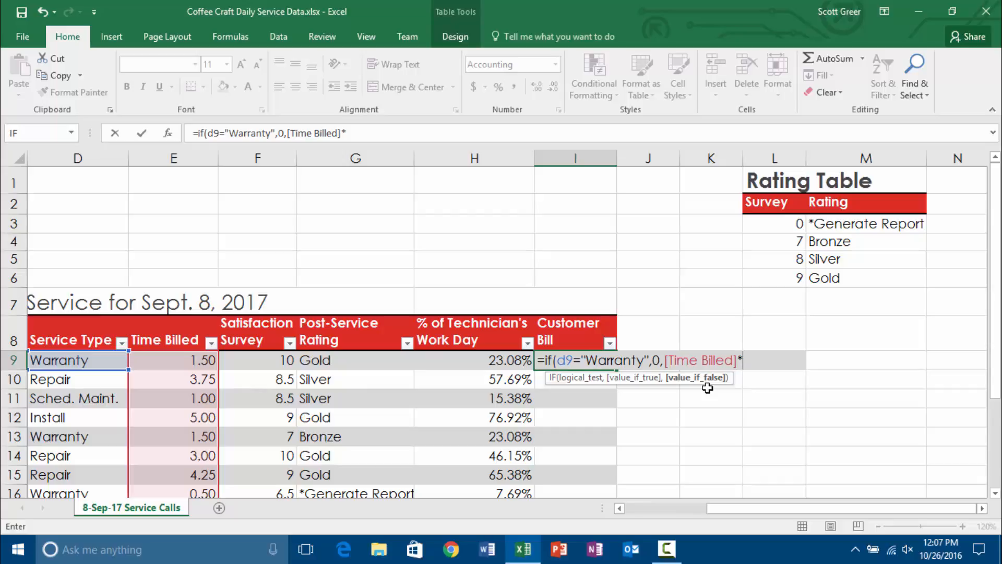
text(75)
key(Return)
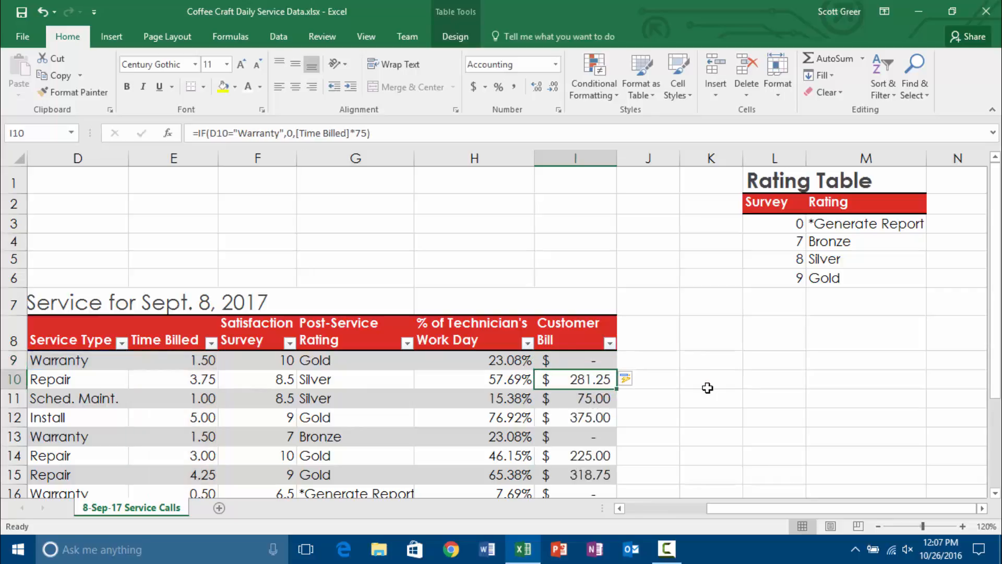
scroll(499, 340, down, 2)
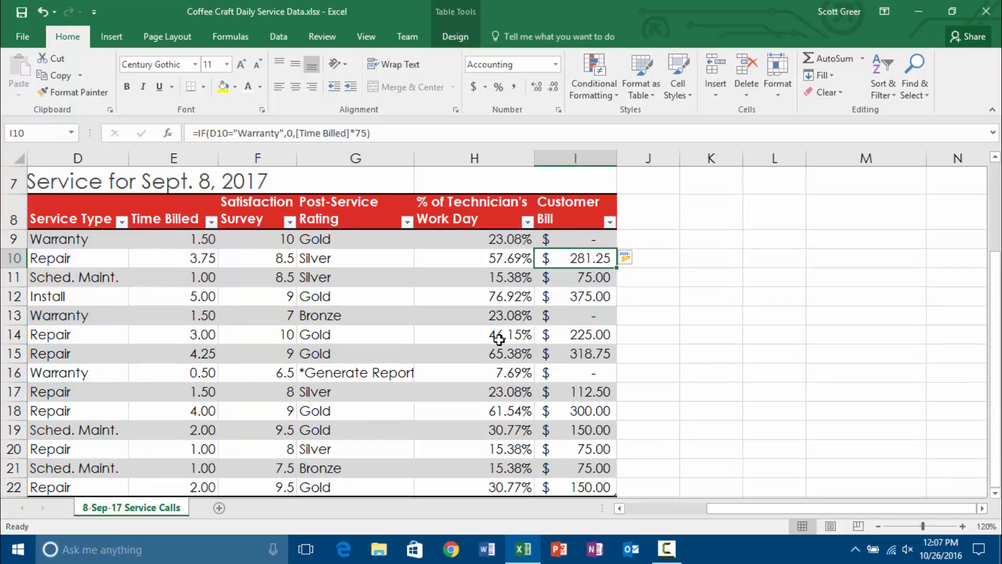
click(727, 359)
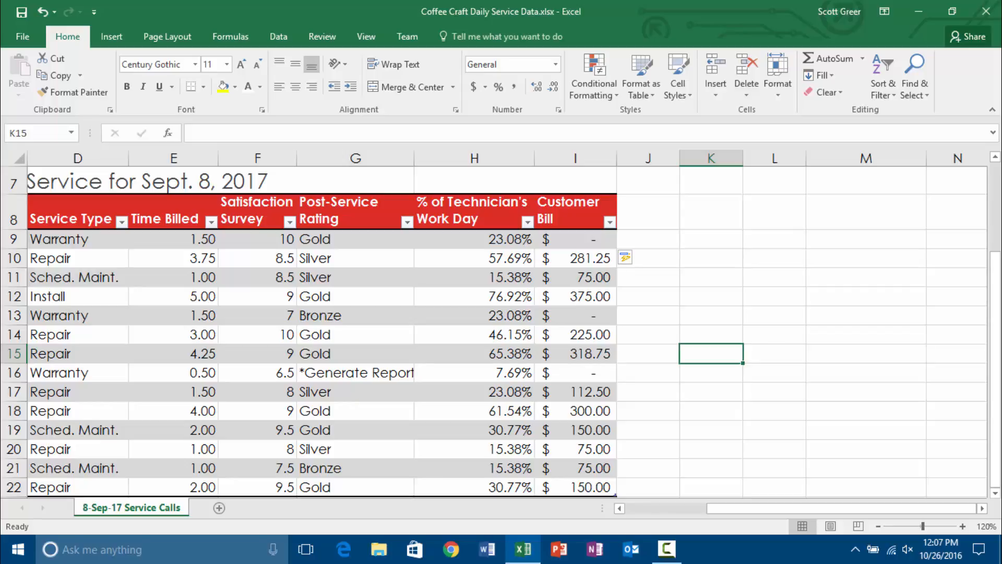
Step: Examine the Customer Bill IF formula in I9 and its arguments, leaving the formula as it is
key(Up)
key(Left)
key(Up)
key(Up)
key(Up)
key(Left)
key(Up)
key(Up)
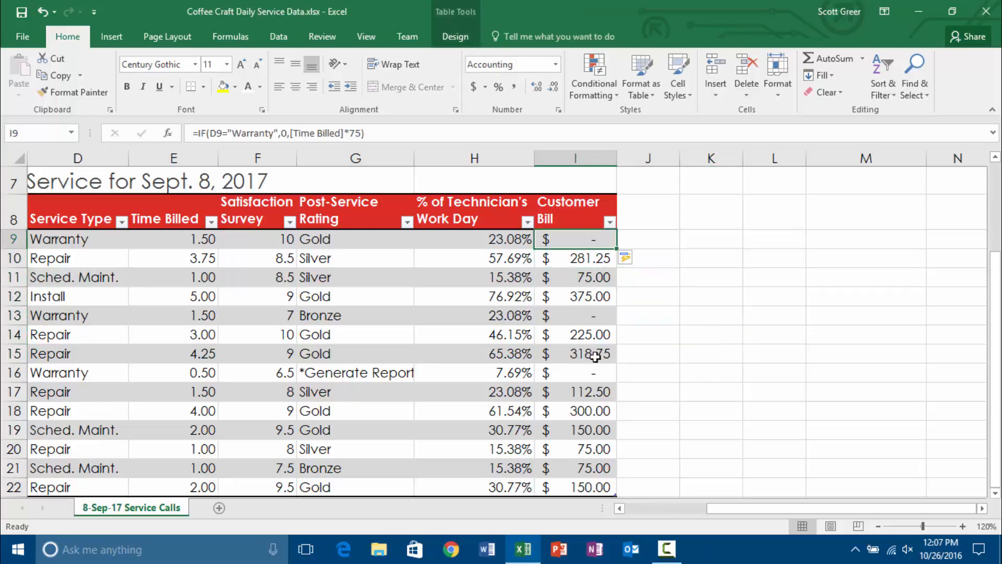
click(415, 134)
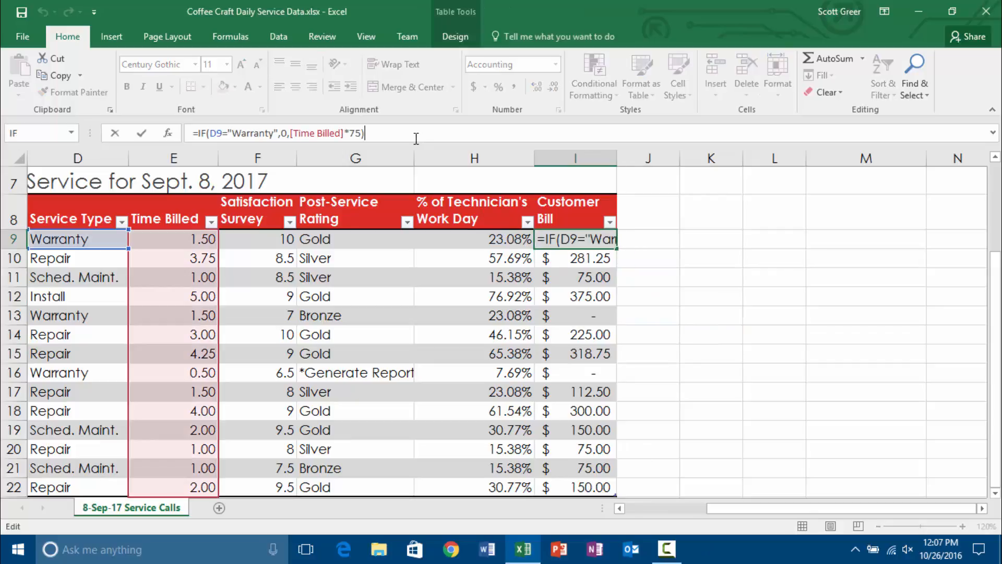
double_click(598, 246)
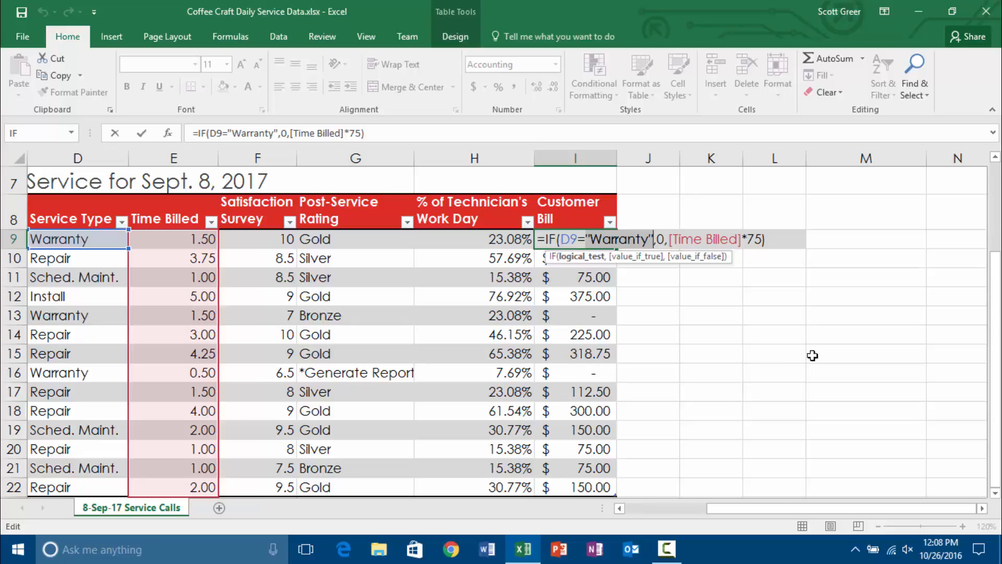
key(ctrl+Return)
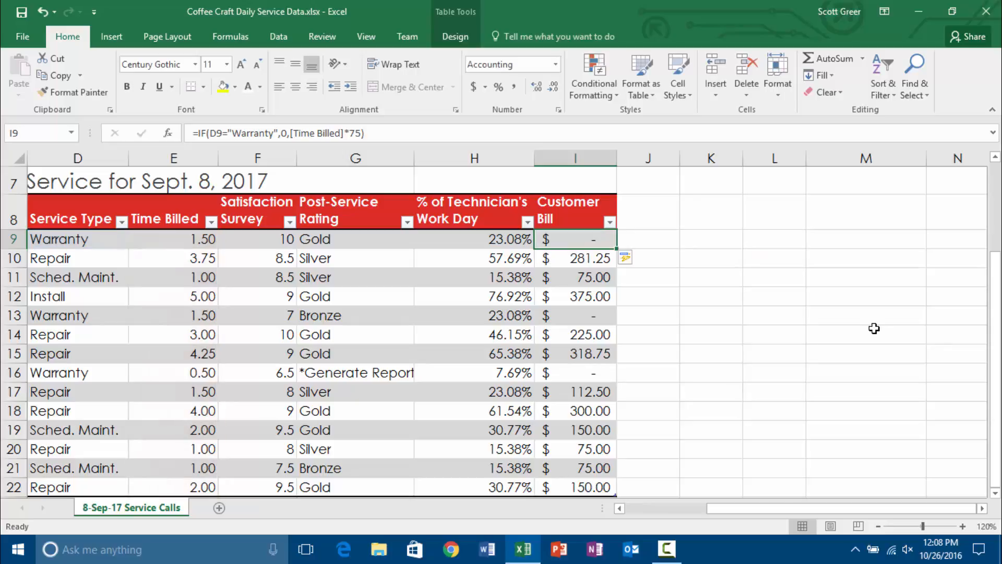
Step: Start a new conditional formatting rule for the Satisfaction Survey scores in F9:F22
key(Right)
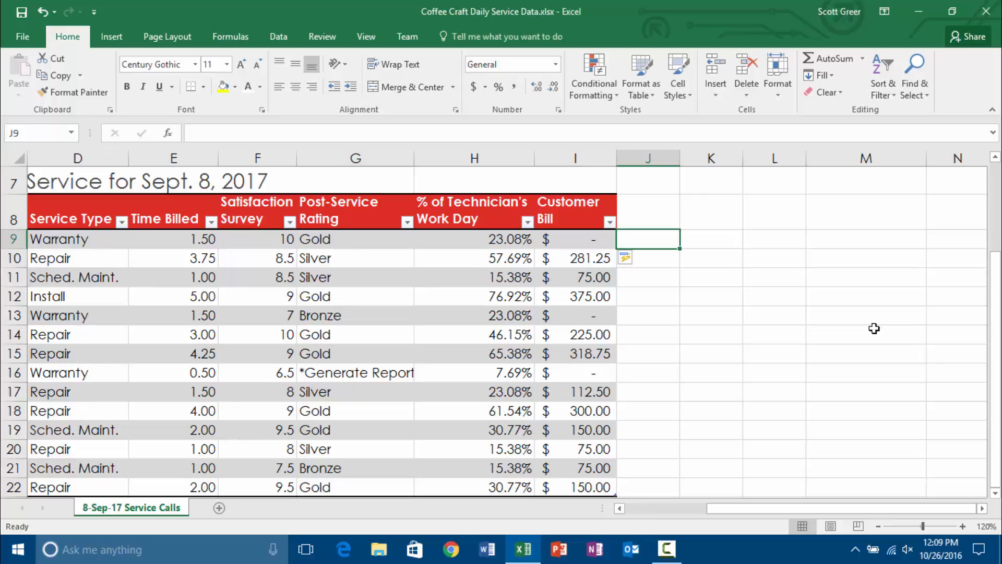
key(Left)
key(Left)
key(Left)
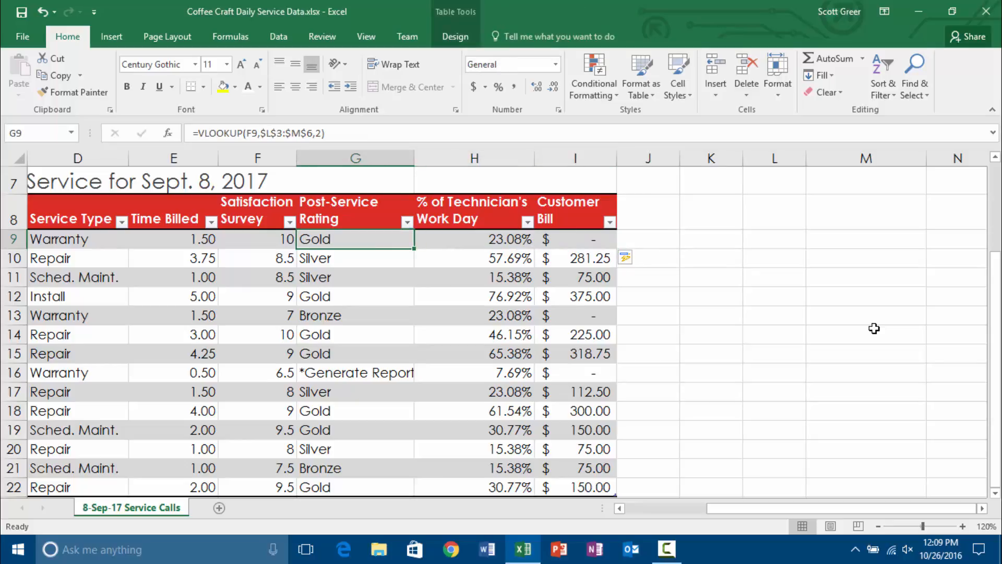
key(Left)
key(shift+Down)
key(shift+Down)
key(shift+Down)
key(shift+Down)
key(shift+Down)
key(shift+Down)
key(shift+Down)
key(shift+Down)
key(shift+Down)
key(shift+Down)
key(shift+Down)
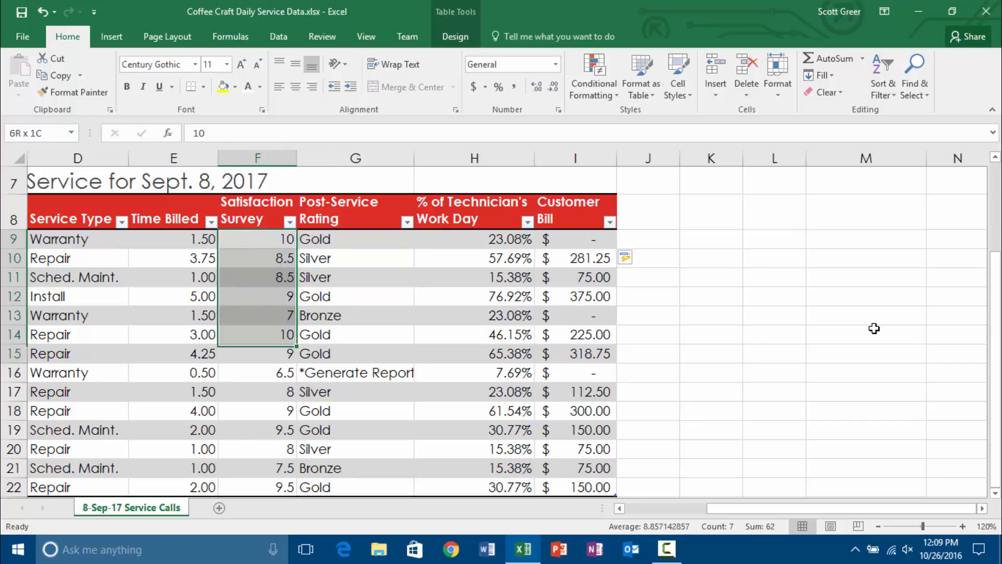
key(shift+Down)
key(shift+Down)
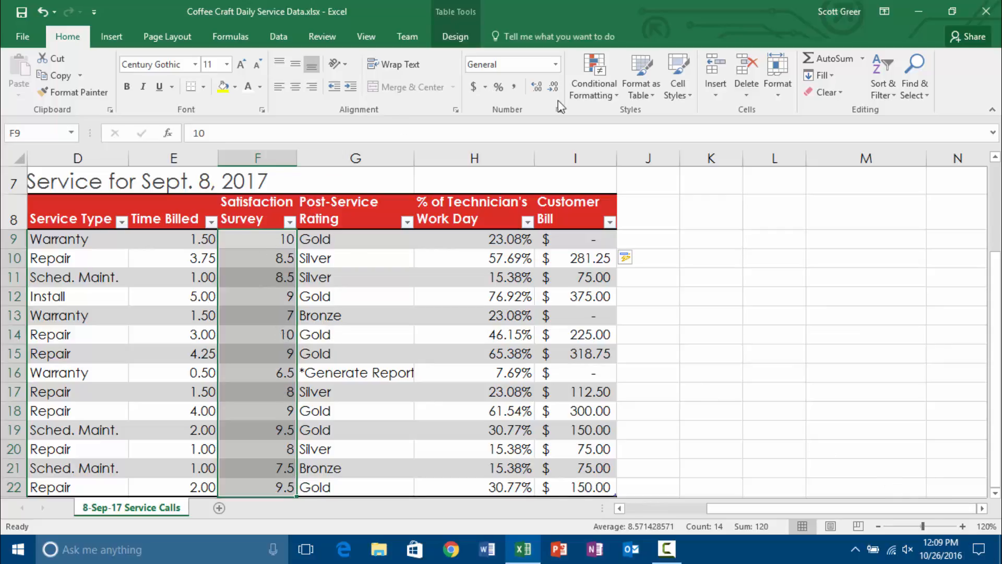
key(ctrl+q)
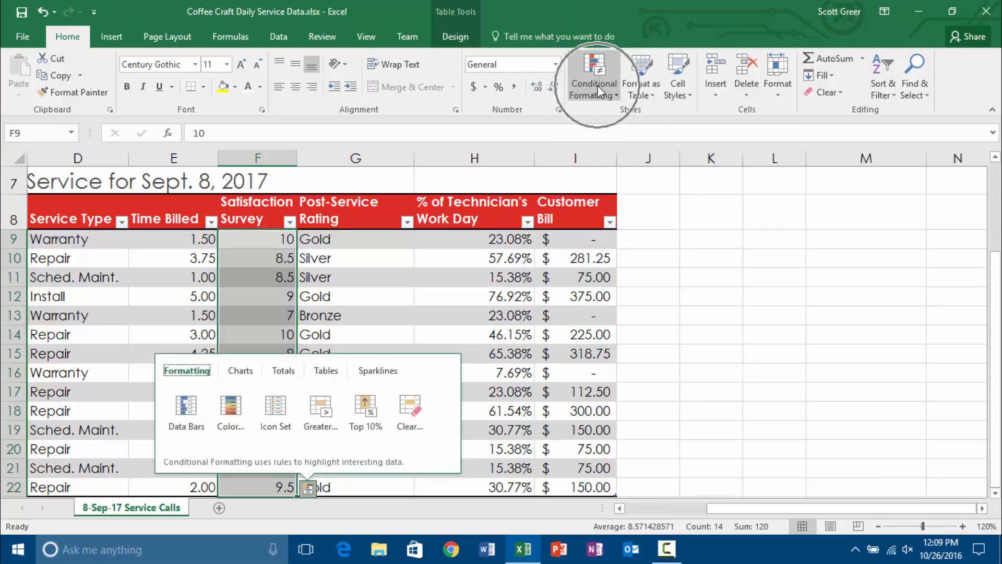
click(597, 86)
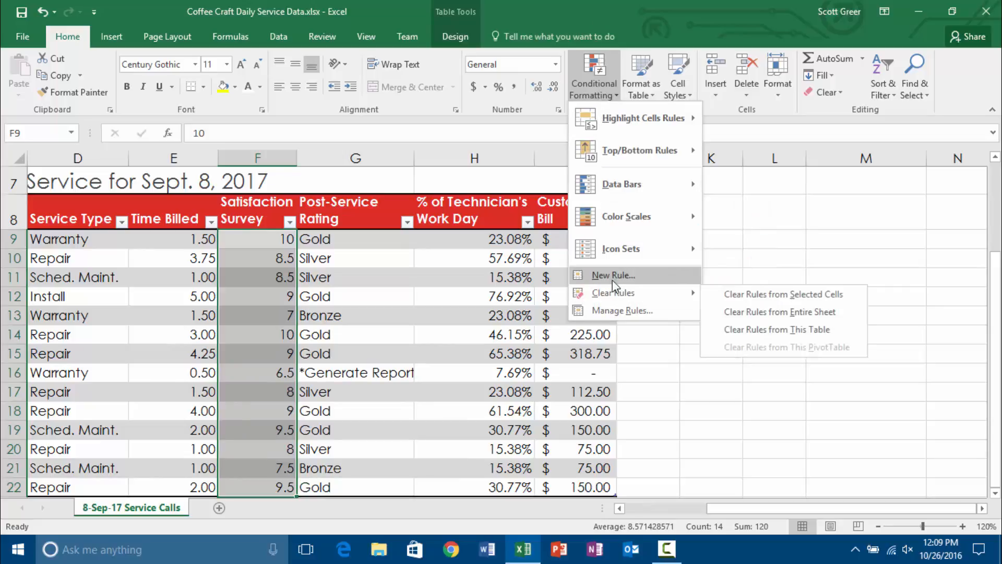
key(ctrl)
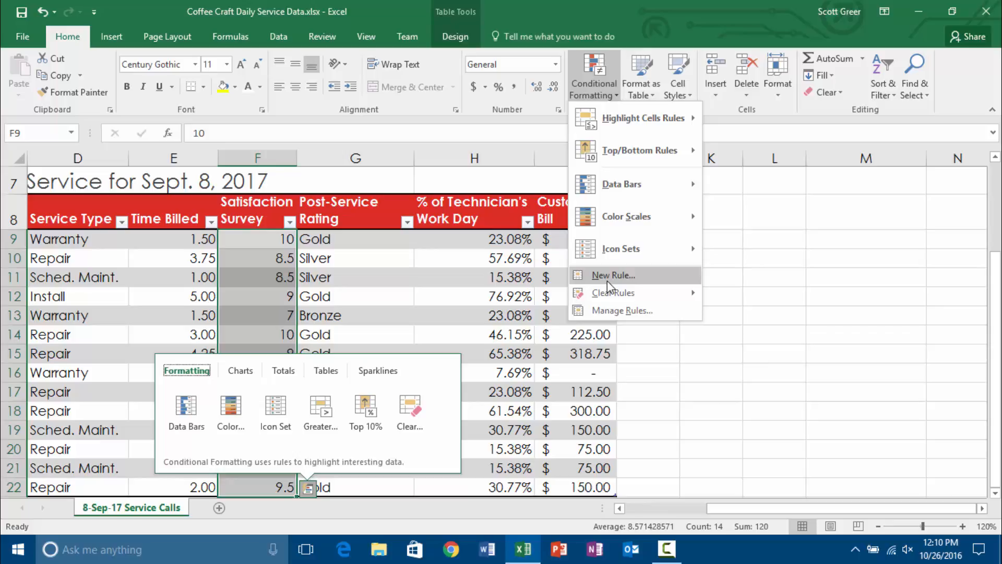
click(606, 280)
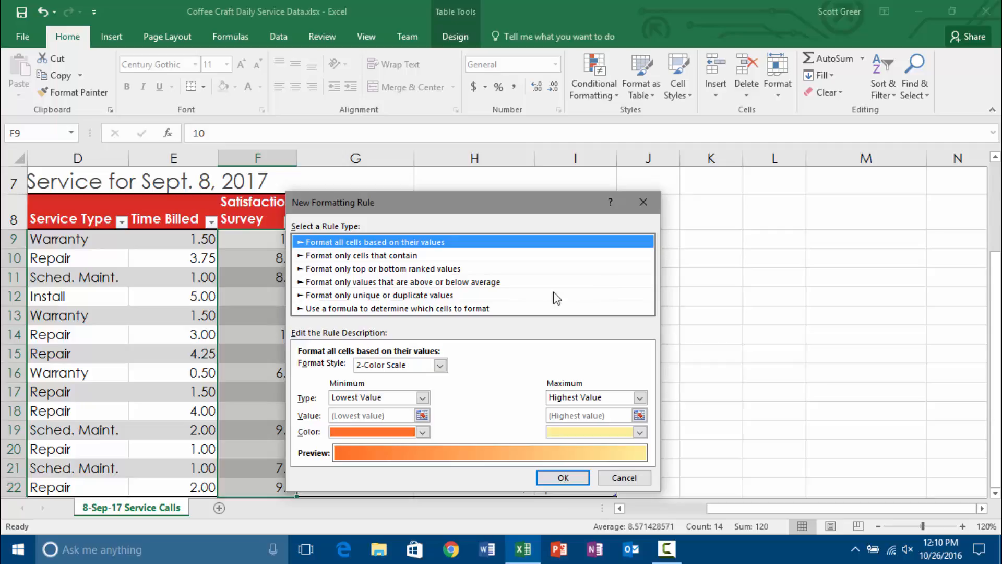
Step: Set the rule's format style to Icon Sets with the circled red cross, yellow exclamation mark and green check symbols
click(443, 367)
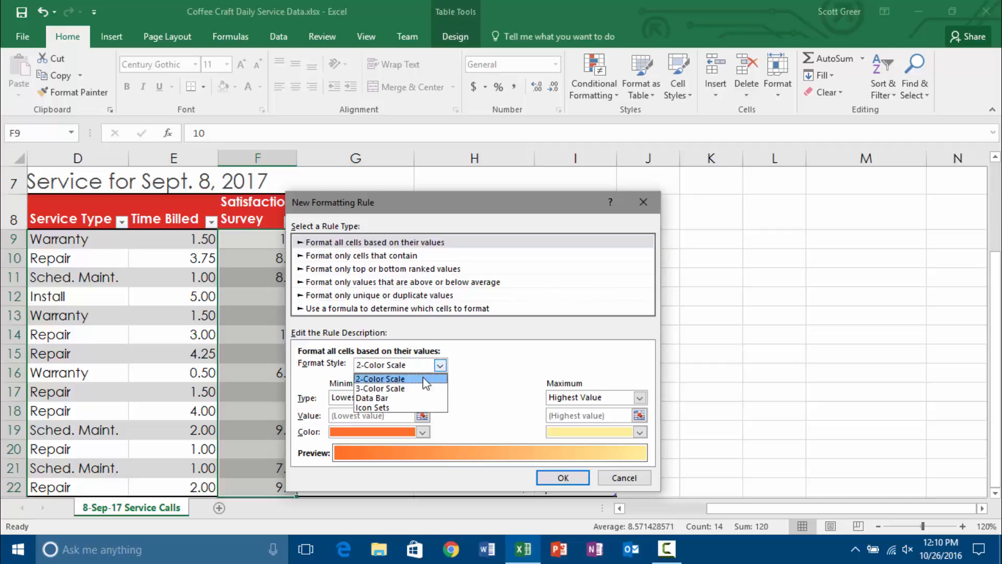
click(376, 407)
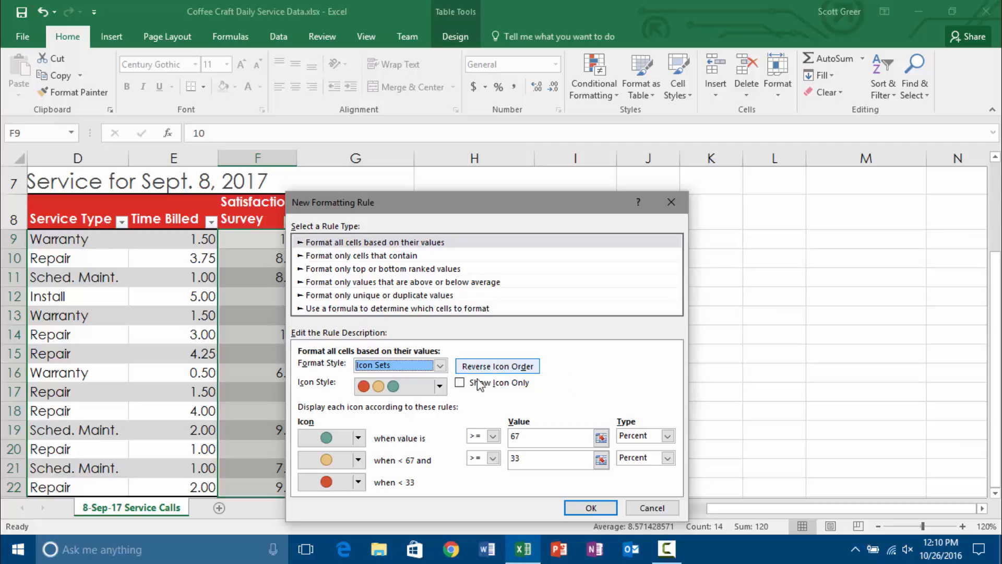
click(440, 386)
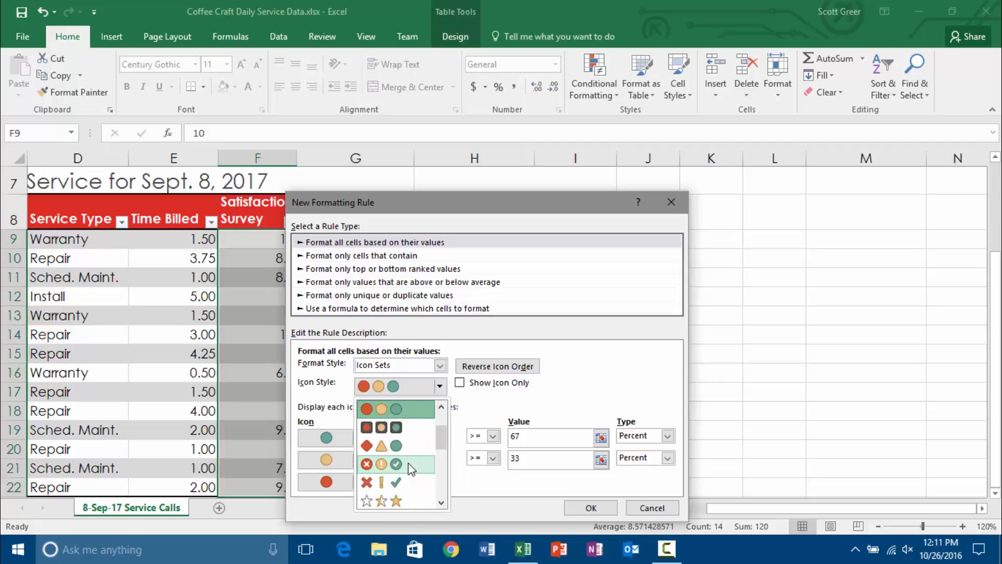
click(408, 463)
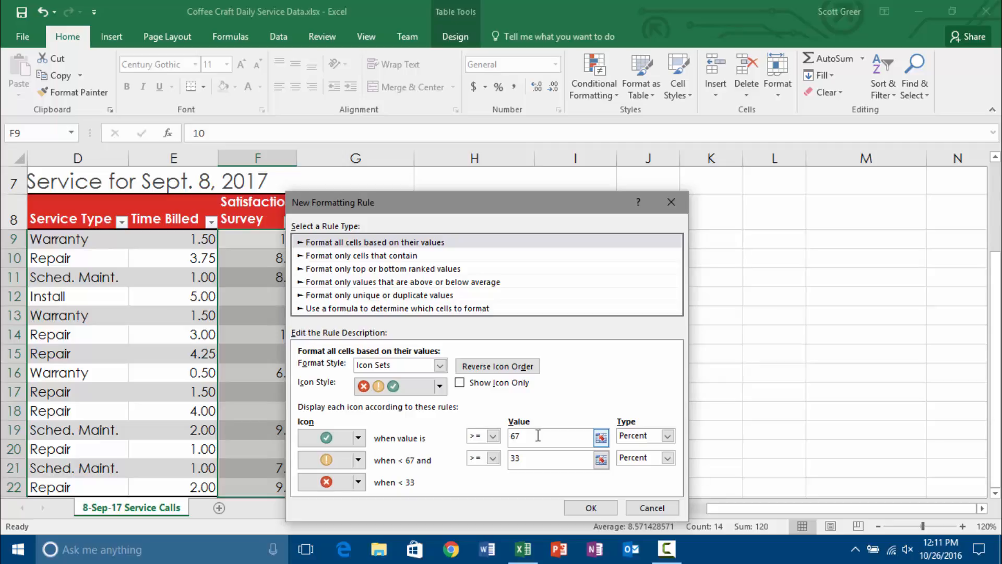
Step: Set the green check icon to show for values >= 9, with Number as the type
click(667, 436)
click(639, 449)
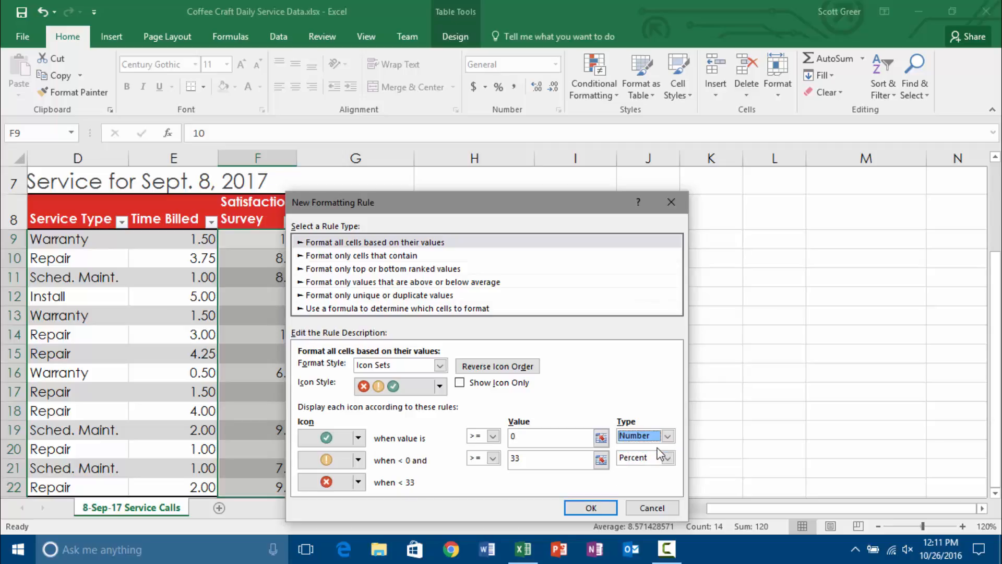
click(546, 438)
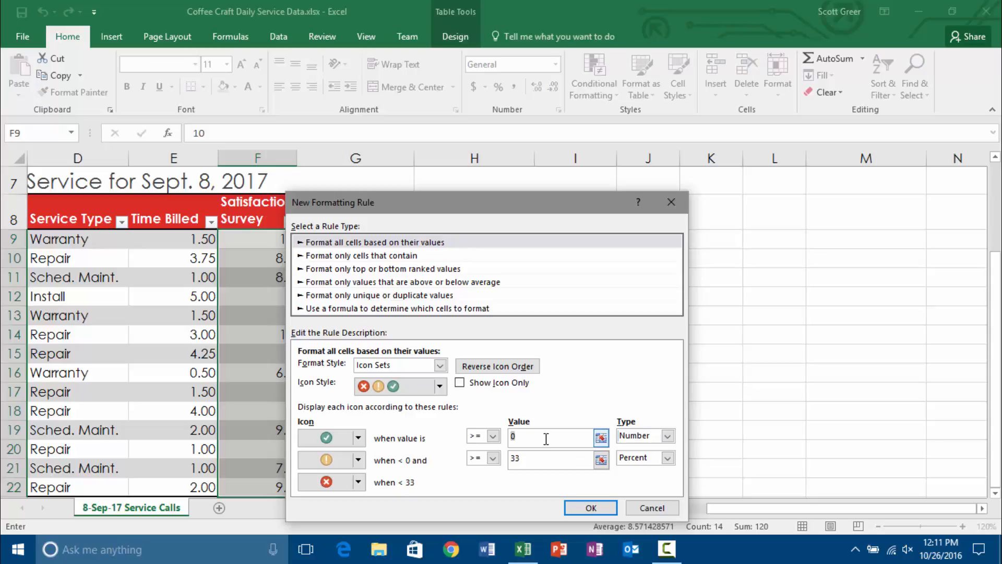
text(9)
key(Tab)
key(Tab)
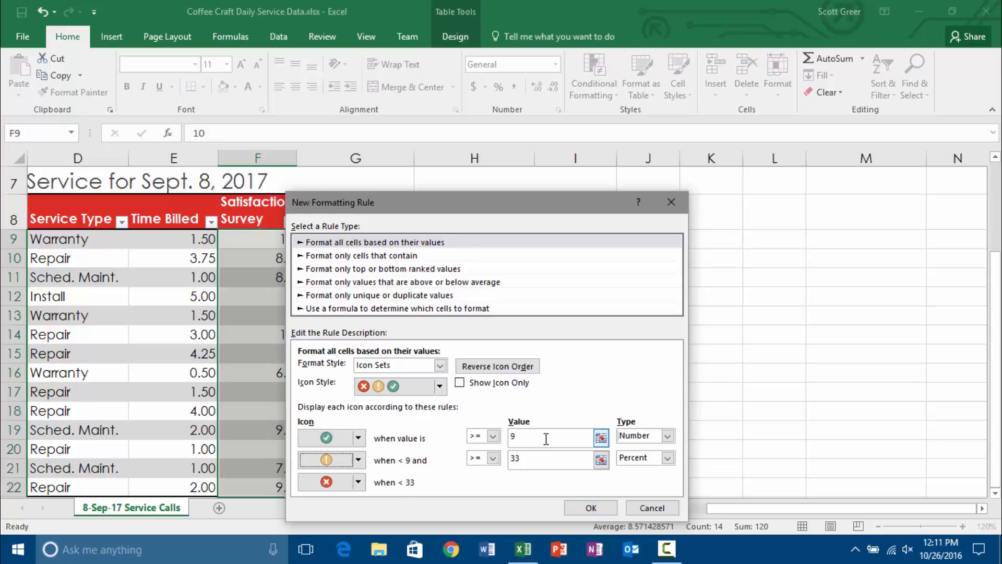
Step: Enter 7 as the yellow exclamation icon's threshold and change its type to Number
key(Tab)
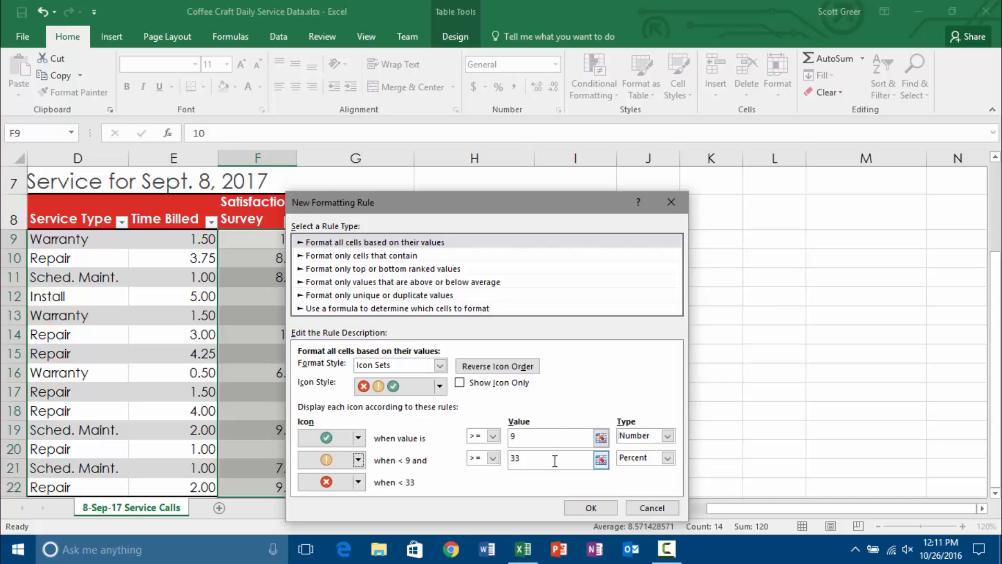
key(Tab)
key(Tab)
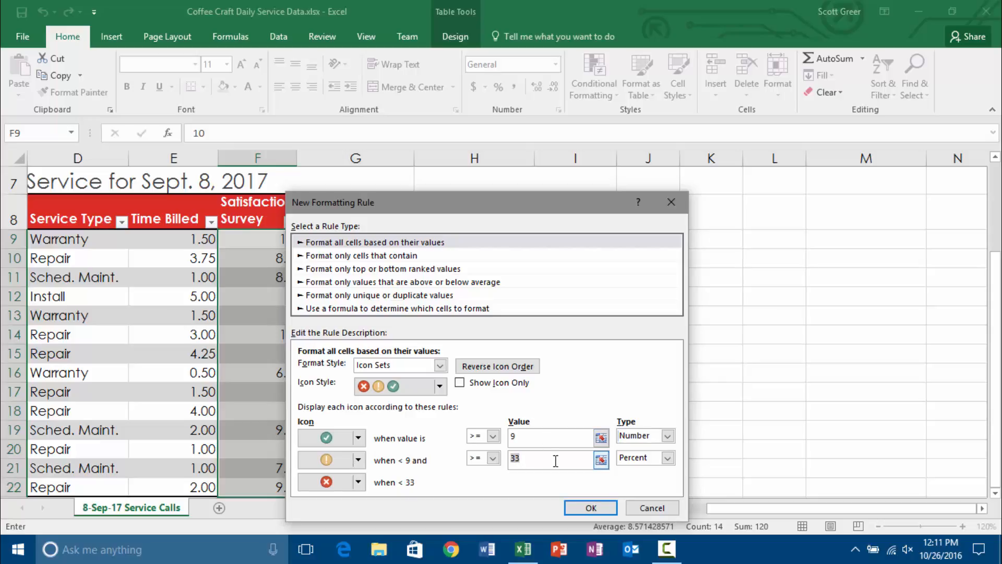
text(7)
key(Tab)
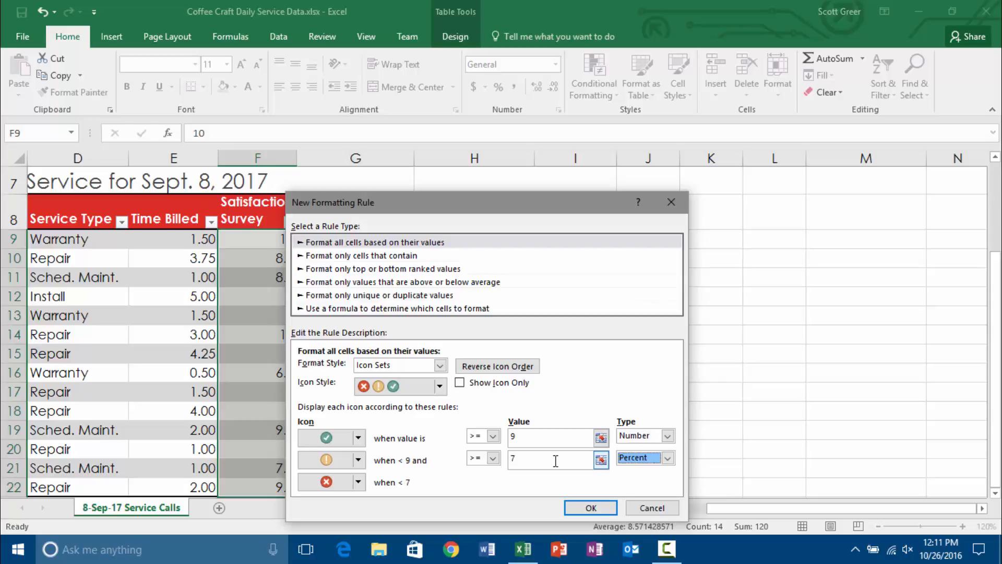
key(alt+Down)
key(Up)
key(Return)
click(440, 366)
click(437, 368)
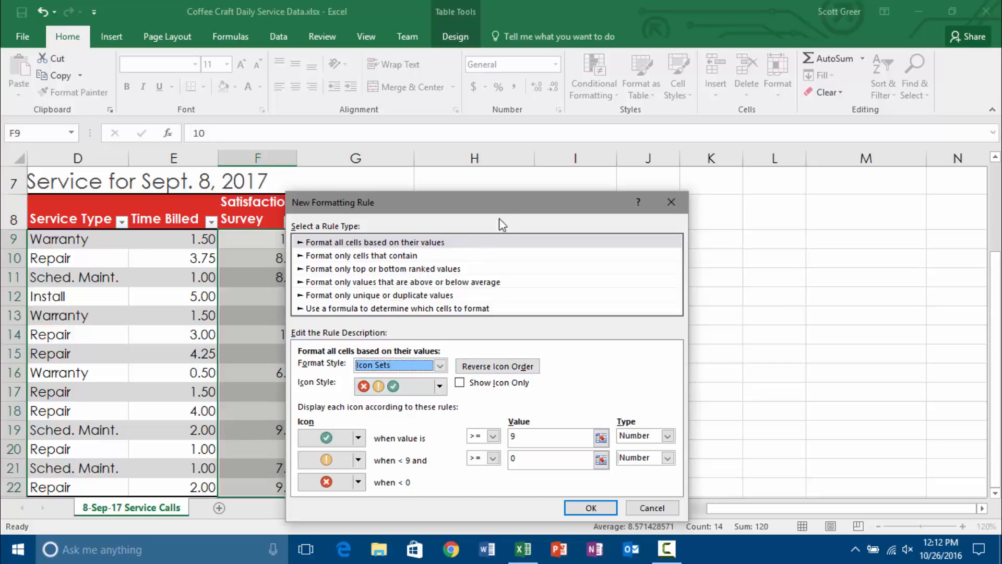
Step: Re-enter 7 as the yellow exclamation icon's threshold and apply the icon set rule to the survey scores
drag(516, 200, 527, 54)
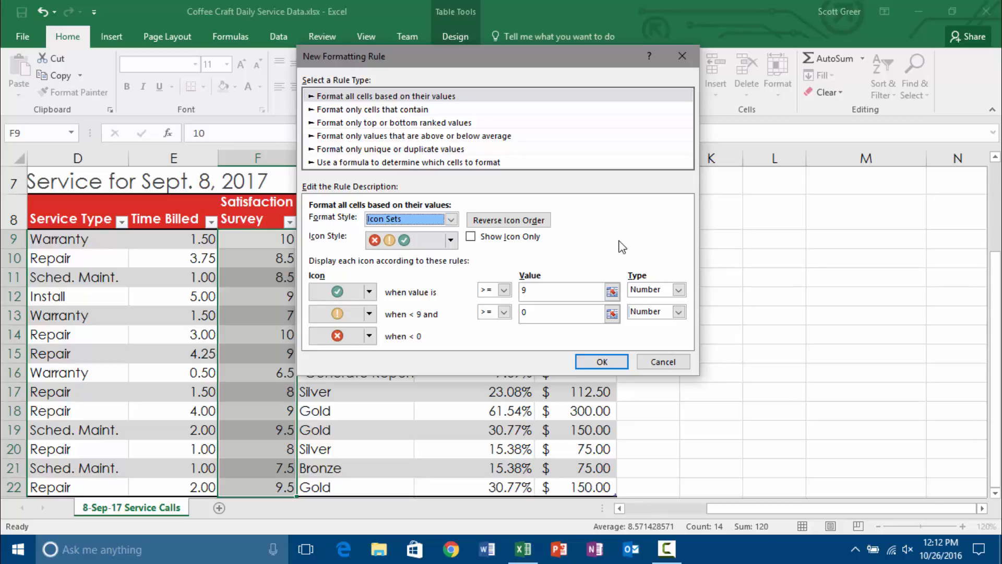
double_click(545, 314)
text(7)
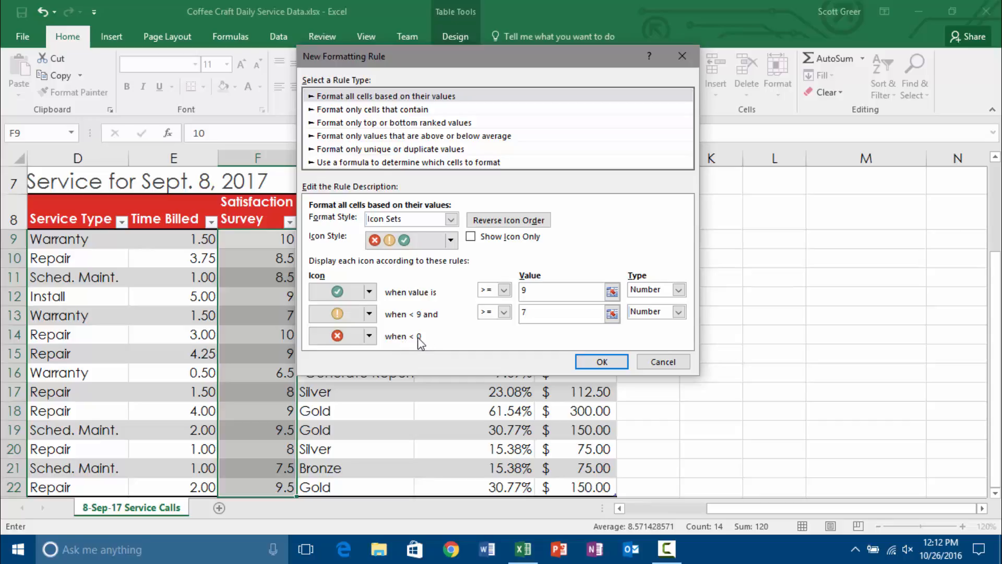
click(600, 361)
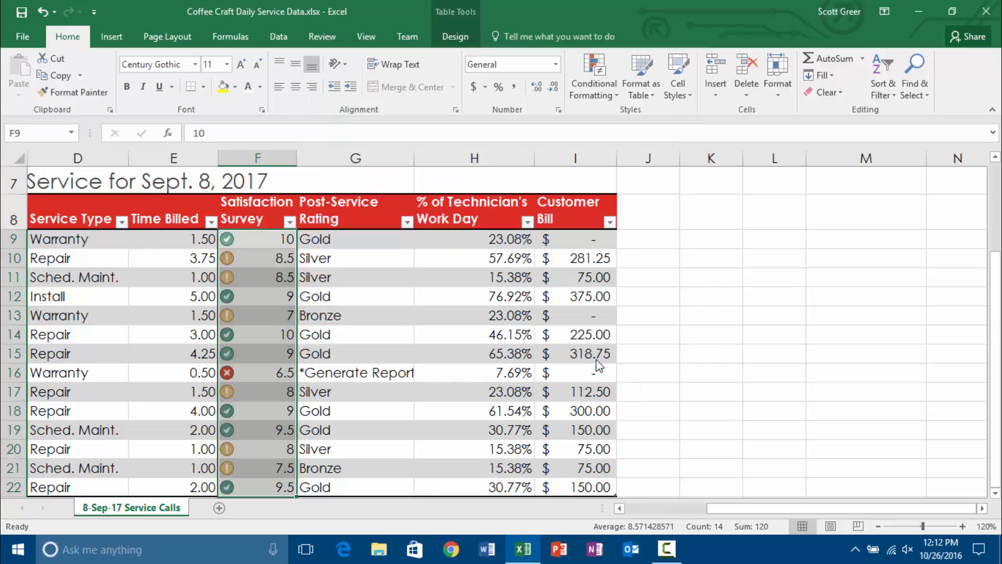
Step: Add a total row to the Service_Calls table, undo it once, and add it again
click(383, 330)
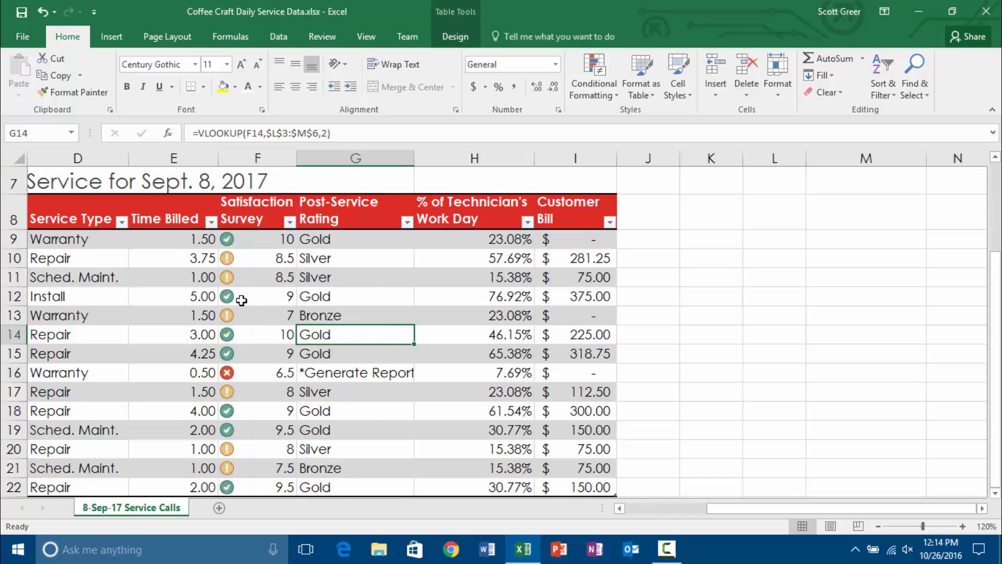
scroll(252, 390, down, 3)
scroll(252, 389, up, 2)
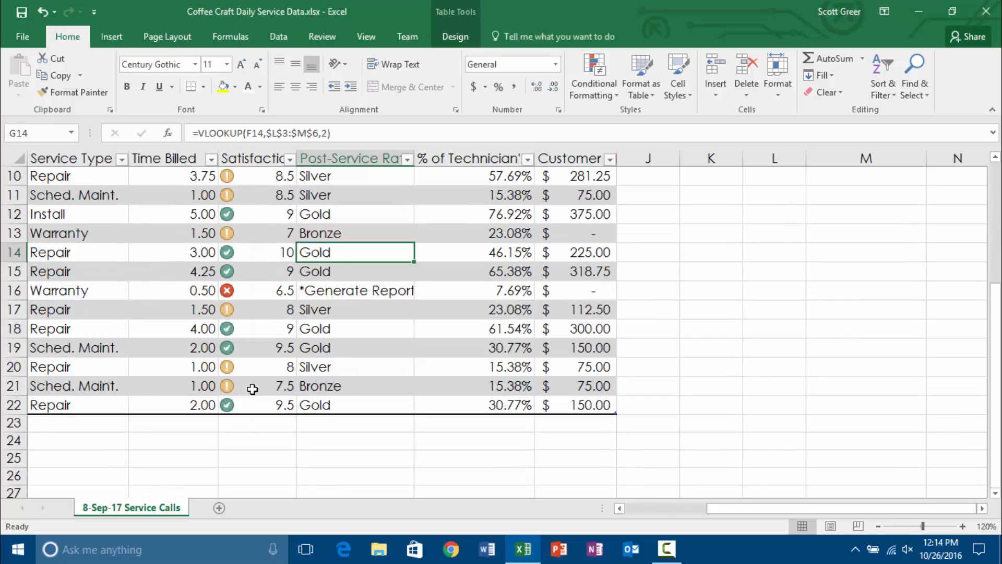
click(447, 45)
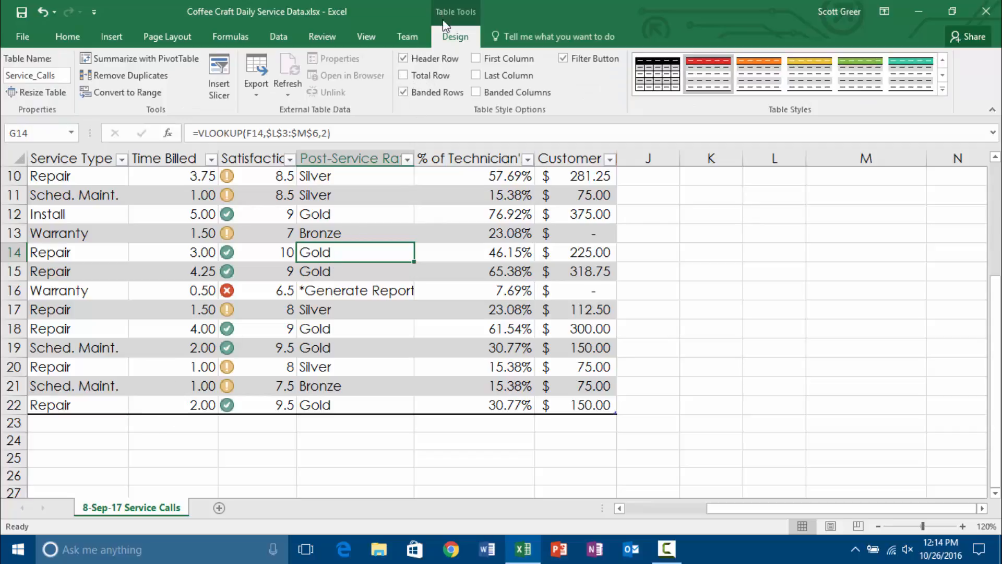
click(423, 81)
click(408, 77)
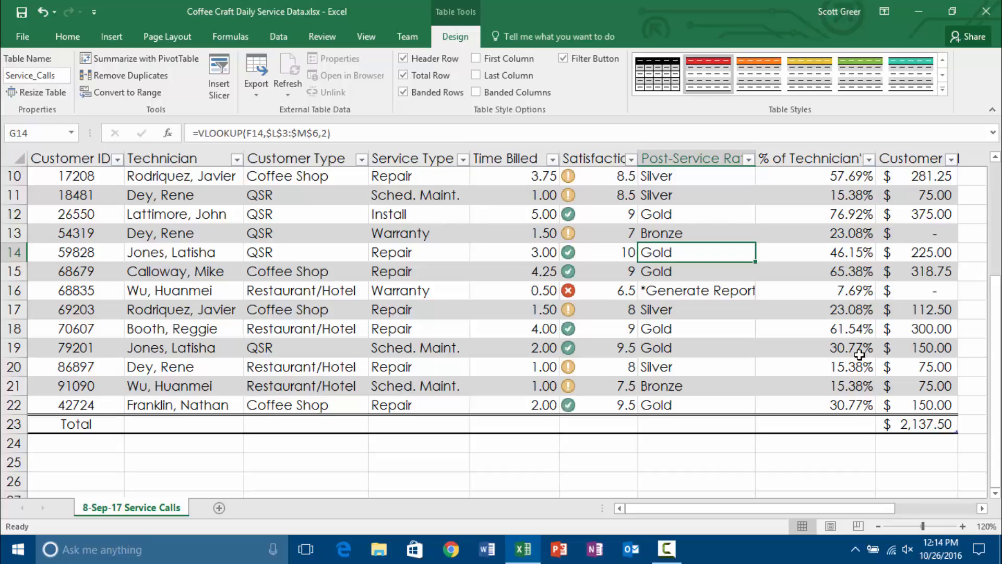
key(ctrl+z)
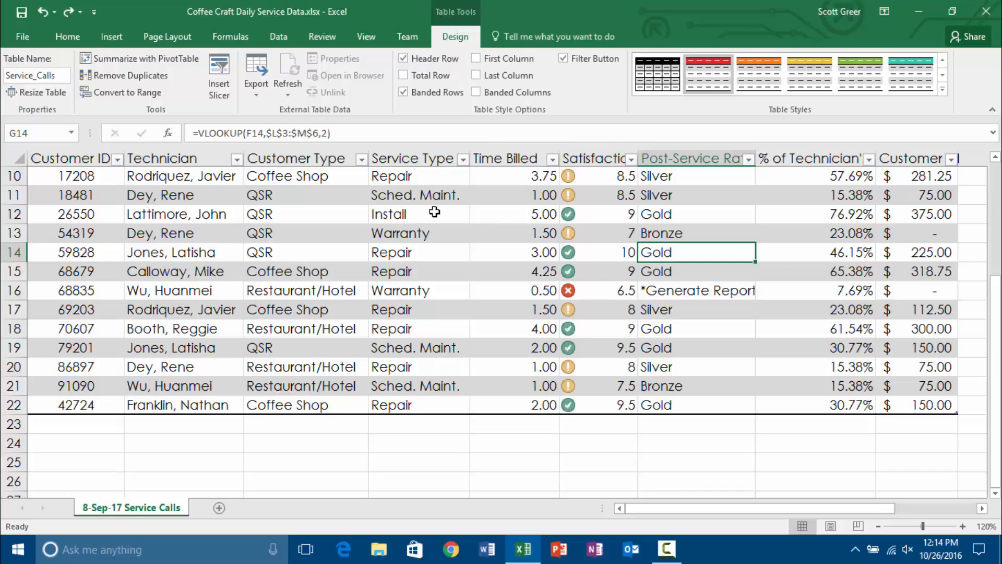
click(406, 75)
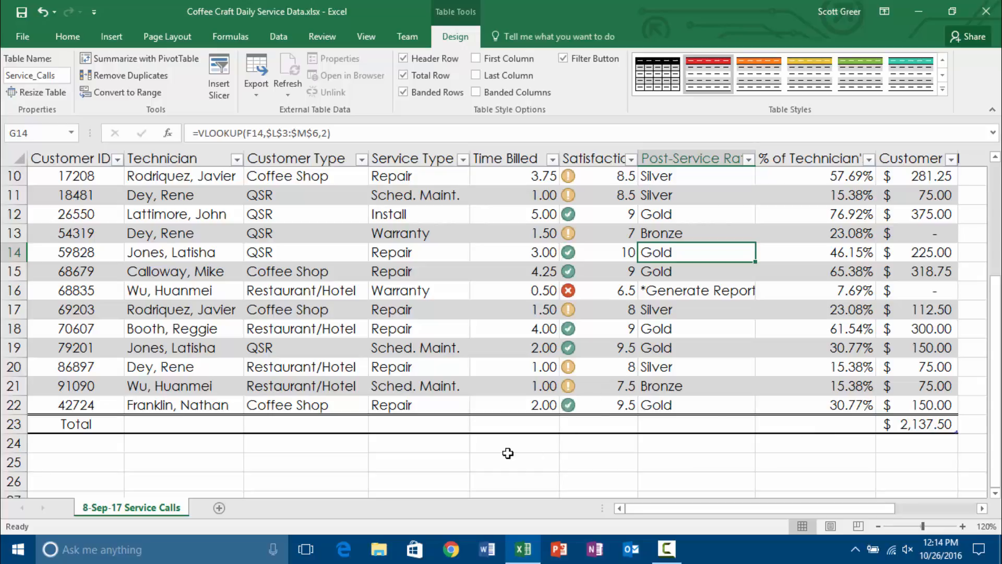
Step: Total the Time Billed column with the Sum function in the total row cell E23
click(517, 426)
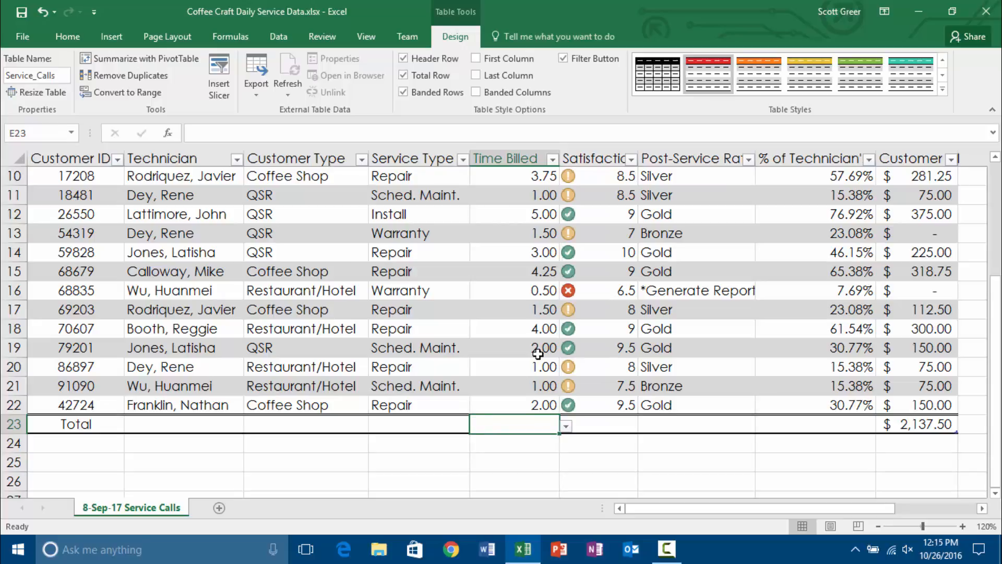
click(566, 426)
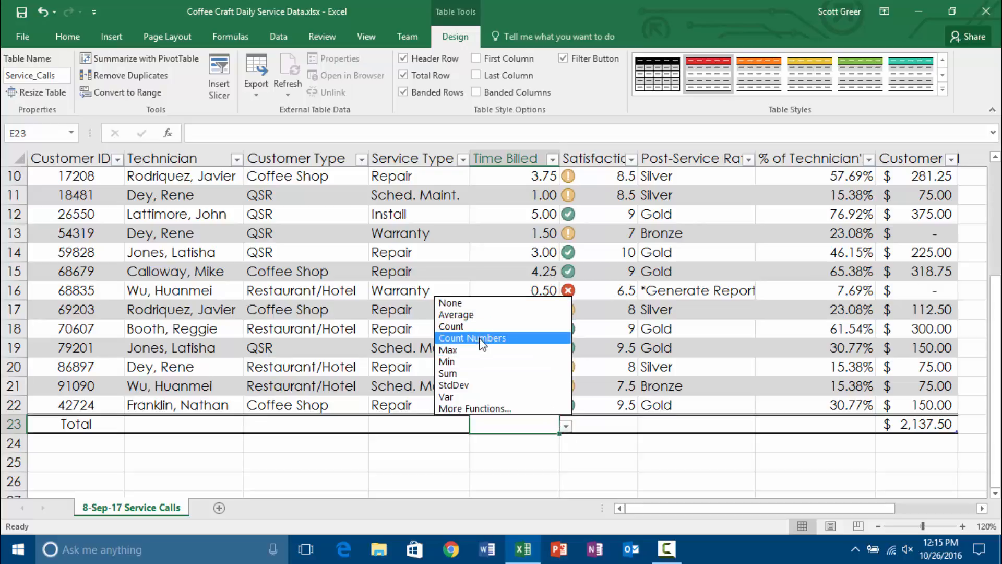
click(476, 374)
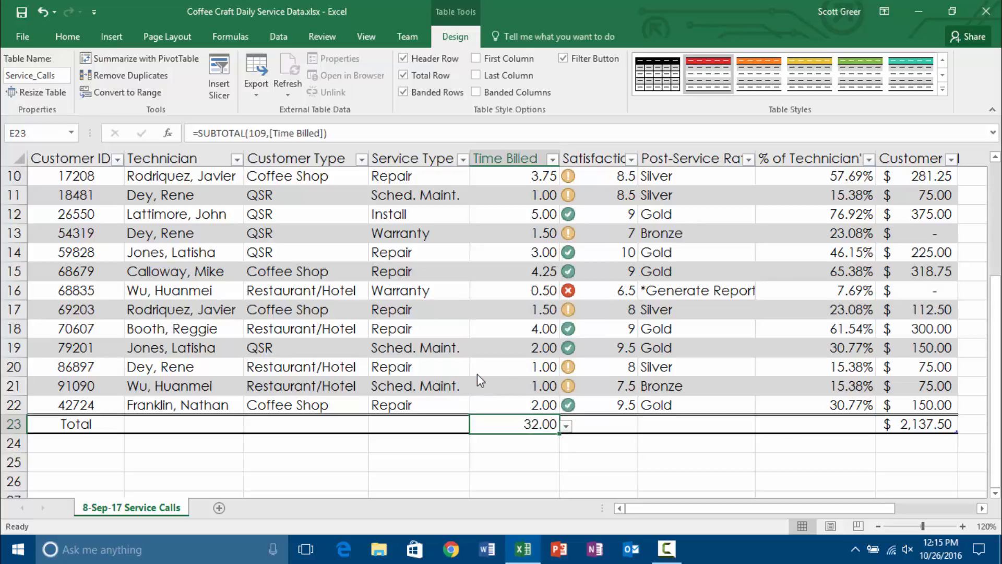
Step: Average the Satisfaction Survey column in total row cell F23 and give the result Comma Style formatting
key(ctrl+a)
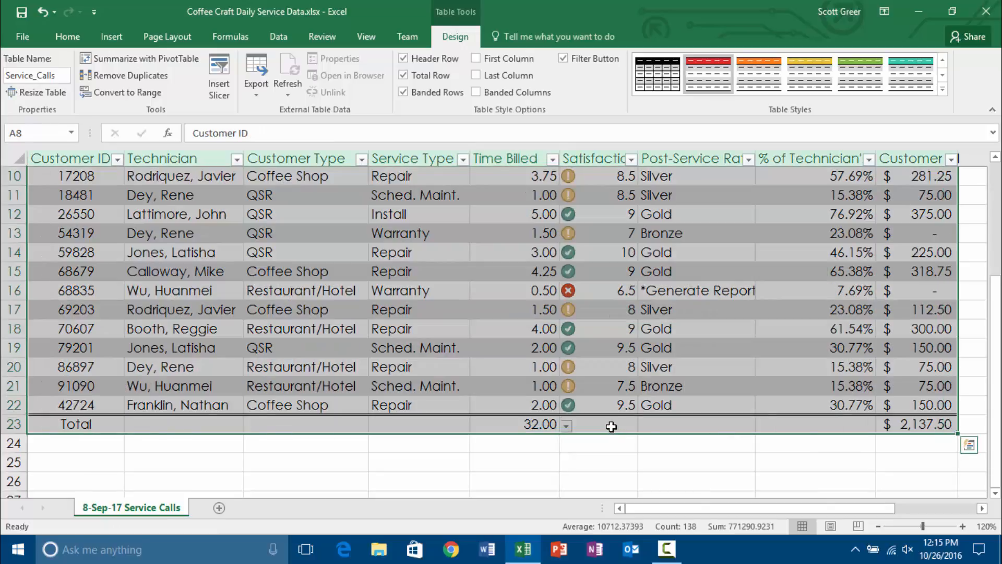
click(611, 427)
click(644, 426)
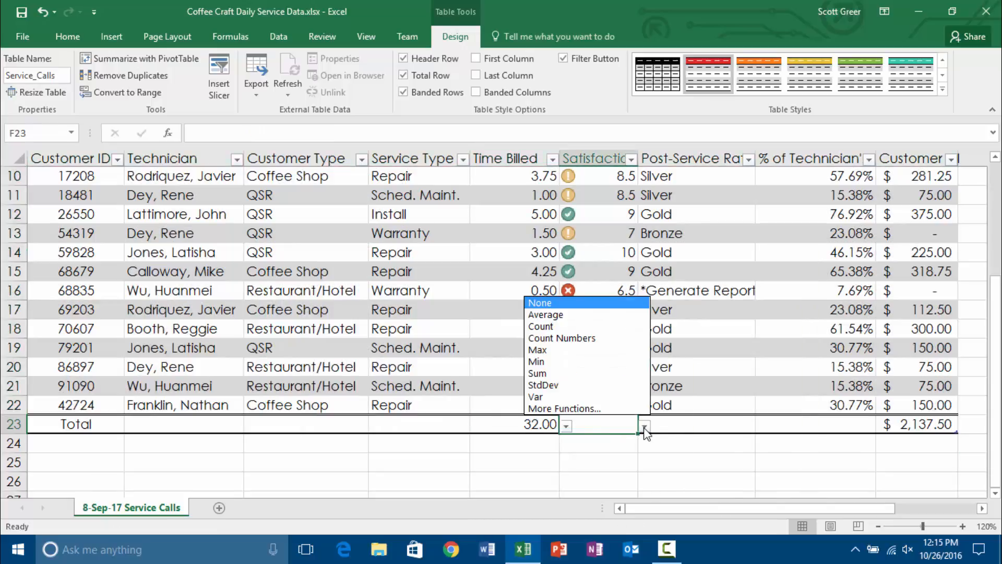
click(570, 314)
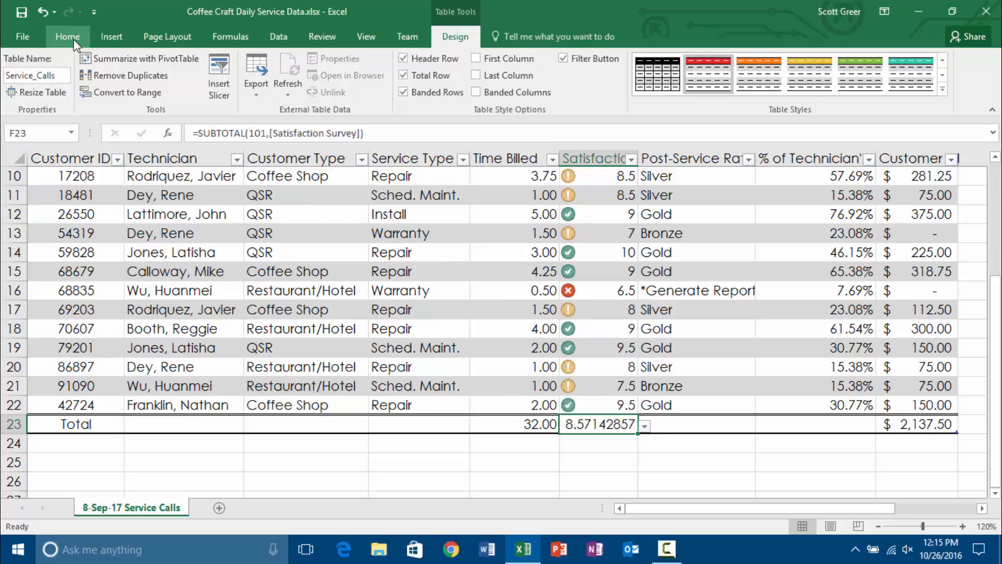
click(87, 40)
click(514, 86)
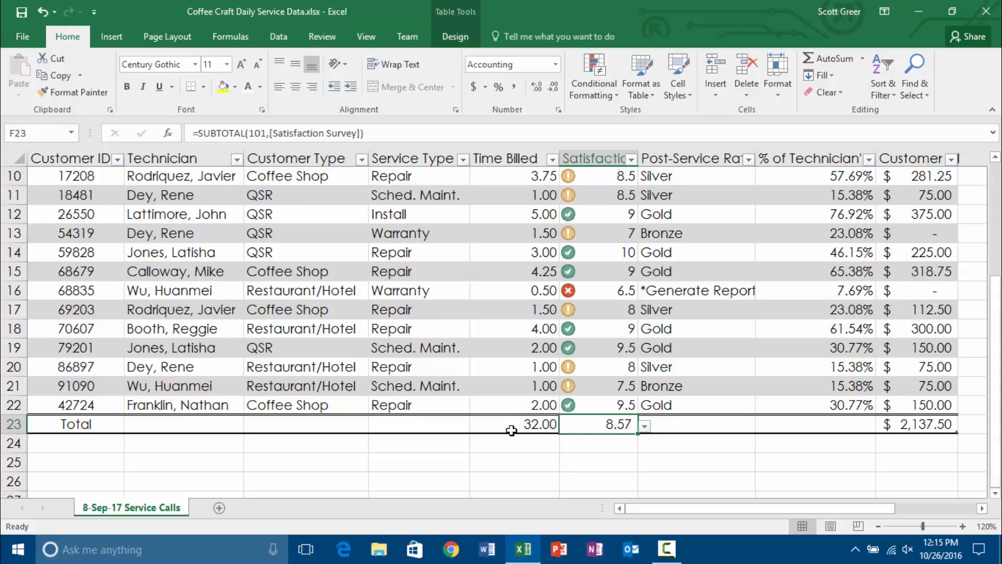
click(513, 427)
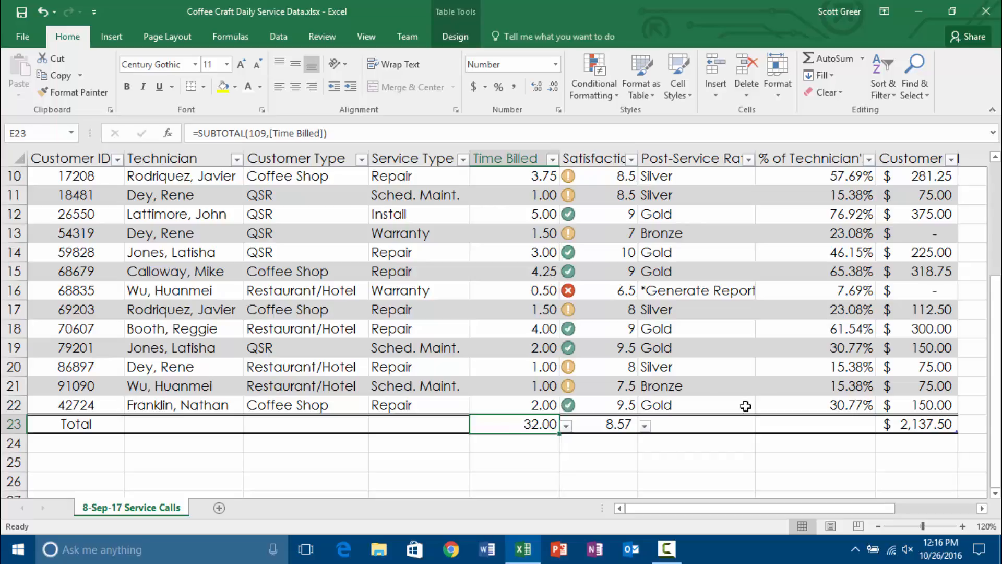
click(720, 422)
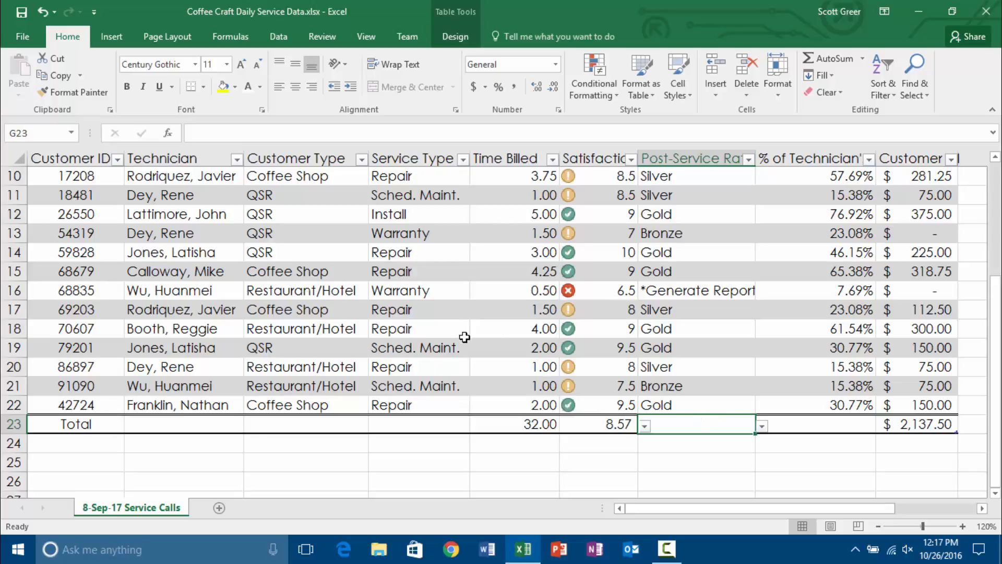
Step: Sort the Service_Calls table by the Technician column from A to Z
scroll(465, 337, up, 3)
scroll(465, 337, down, 2)
scroll(465, 337, down, 1)
scroll(464, 338, up, 1)
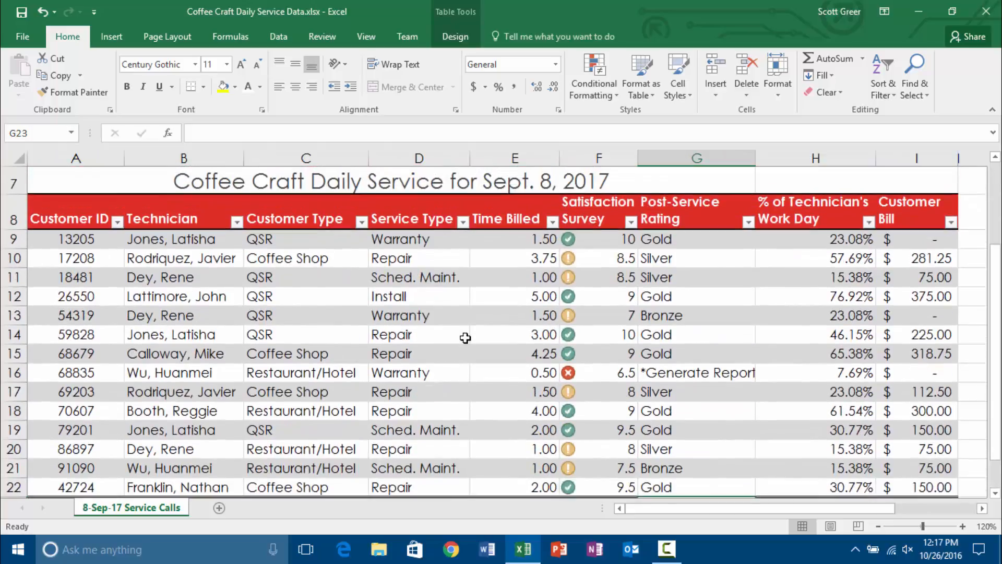
click(236, 222)
click(84, 238)
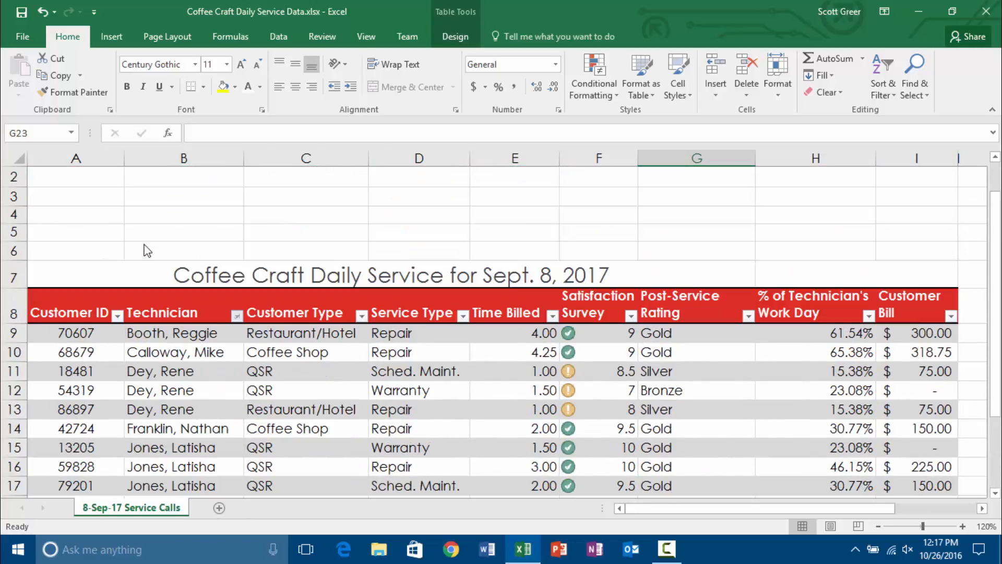
Step: Sort the Service_Calls table by the Service Type column from A to Z
scroll(342, 322, down, 2)
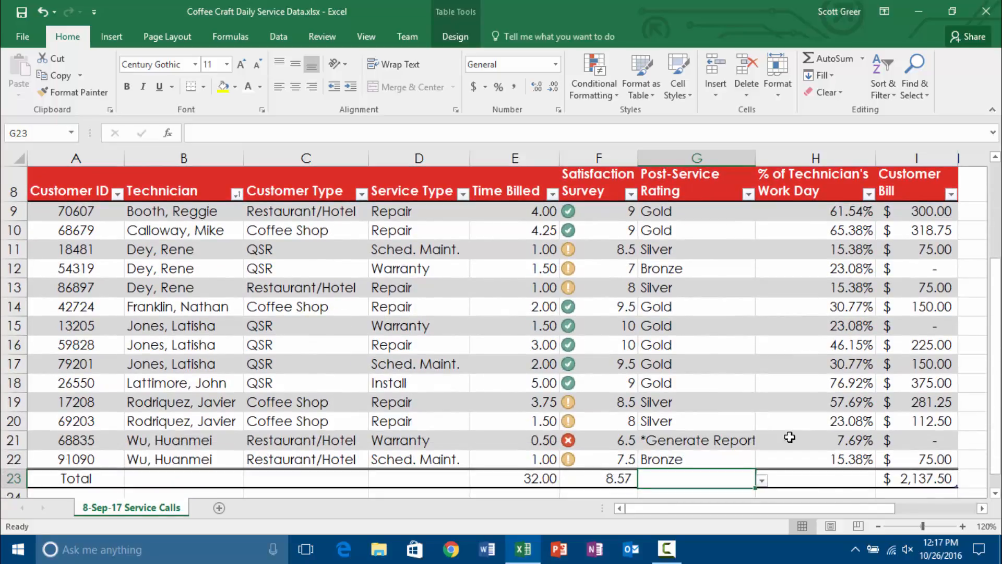
click(879, 526)
click(880, 526)
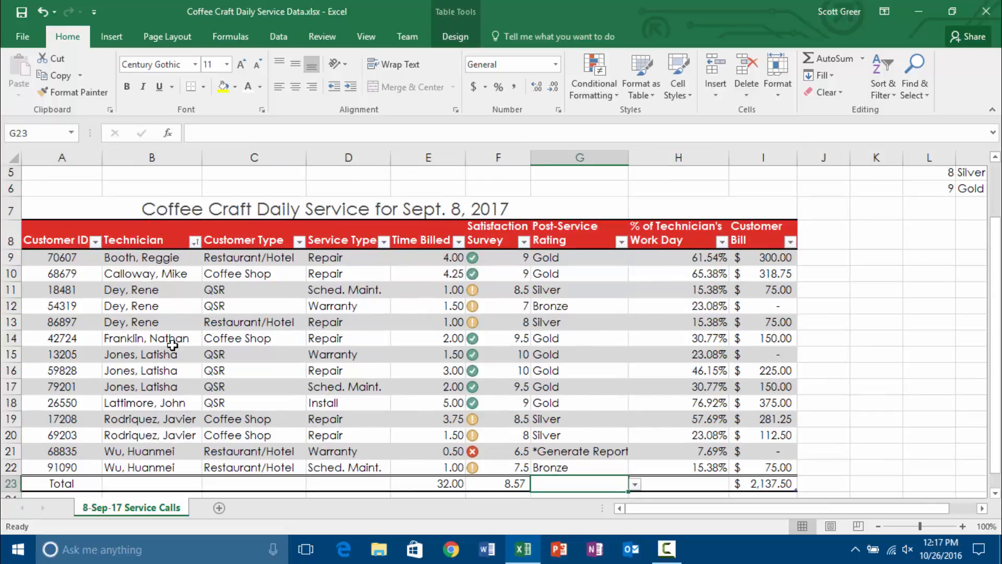
click(383, 241)
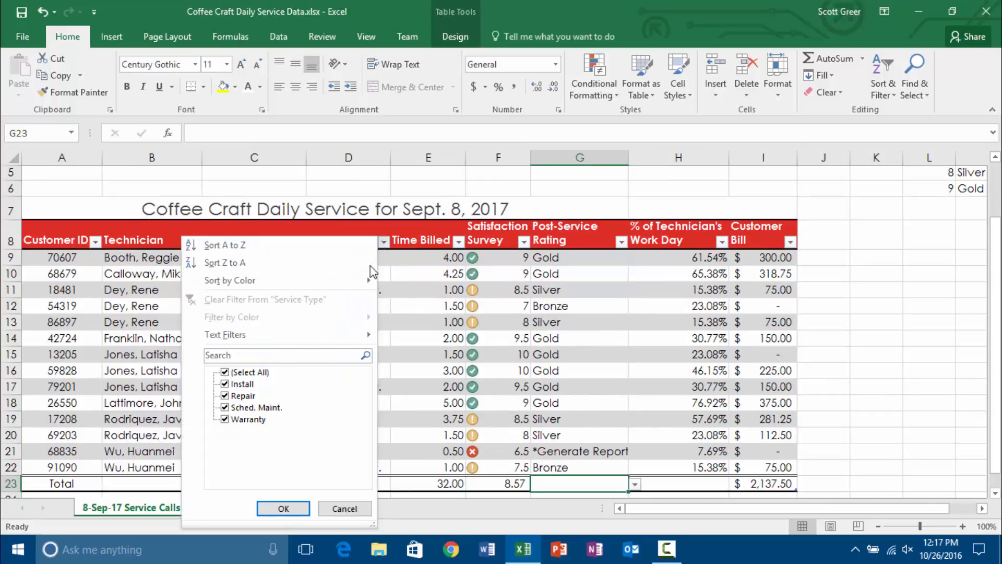
click(271, 241)
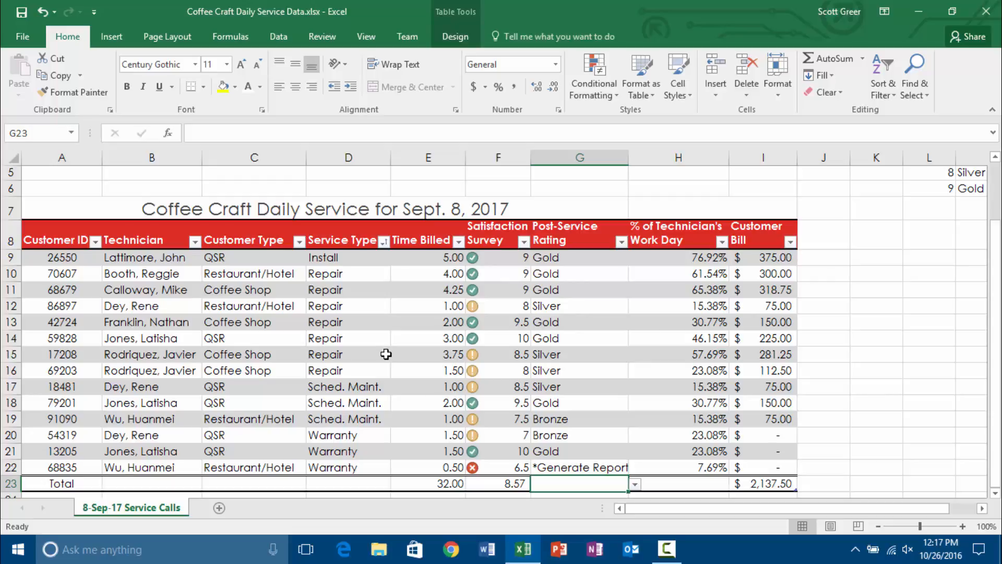
Step: Filter the Service Type column to show only the Repair calls
click(383, 242)
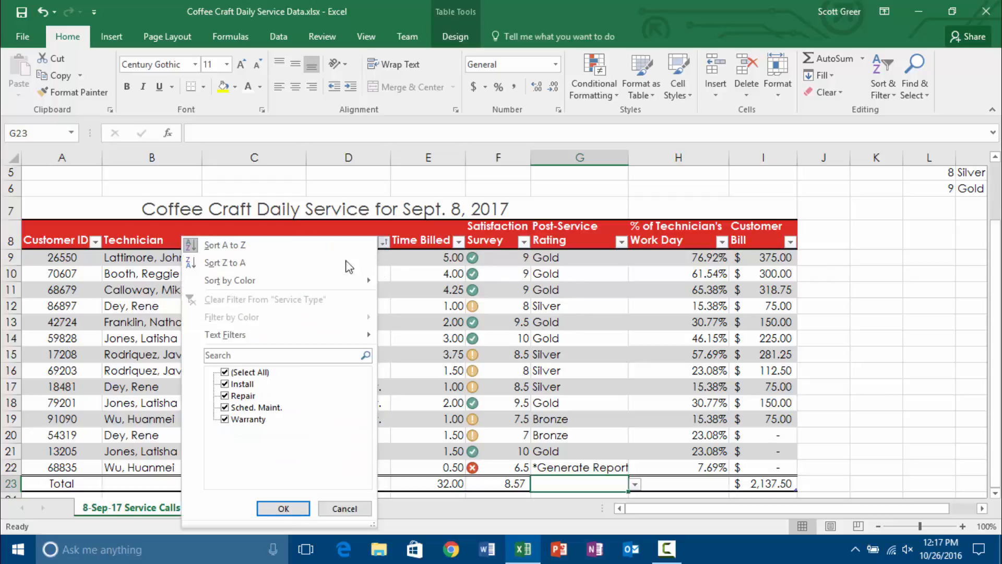
click(255, 373)
click(249, 396)
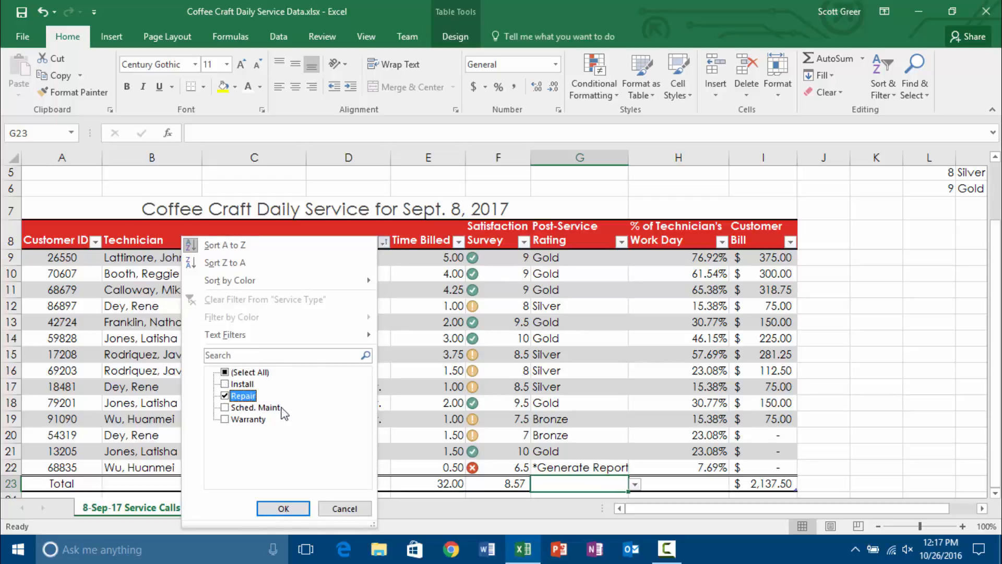
click(286, 508)
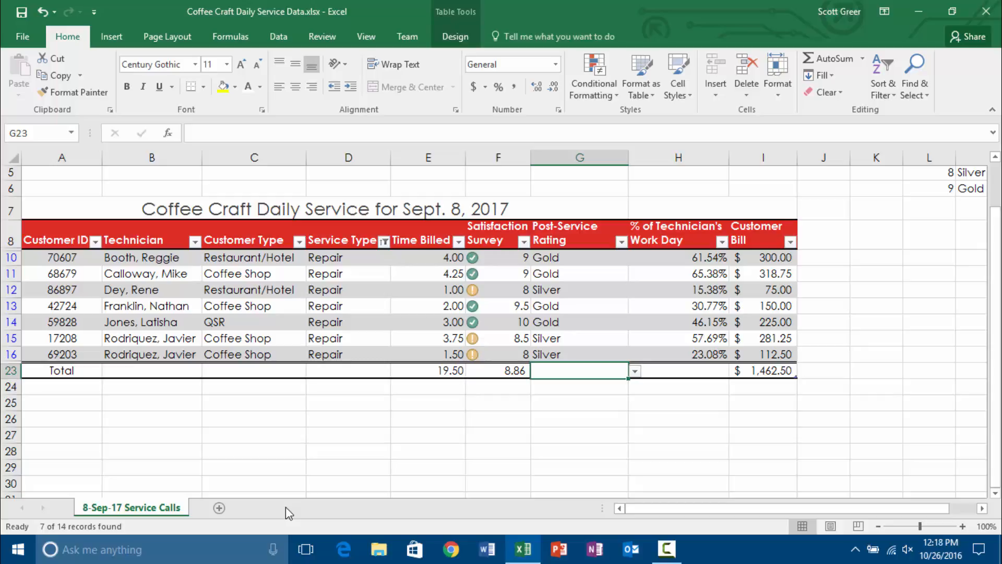
Step: Reselect all service types in the Service Type filter to show every call in the table
click(388, 250)
click(384, 242)
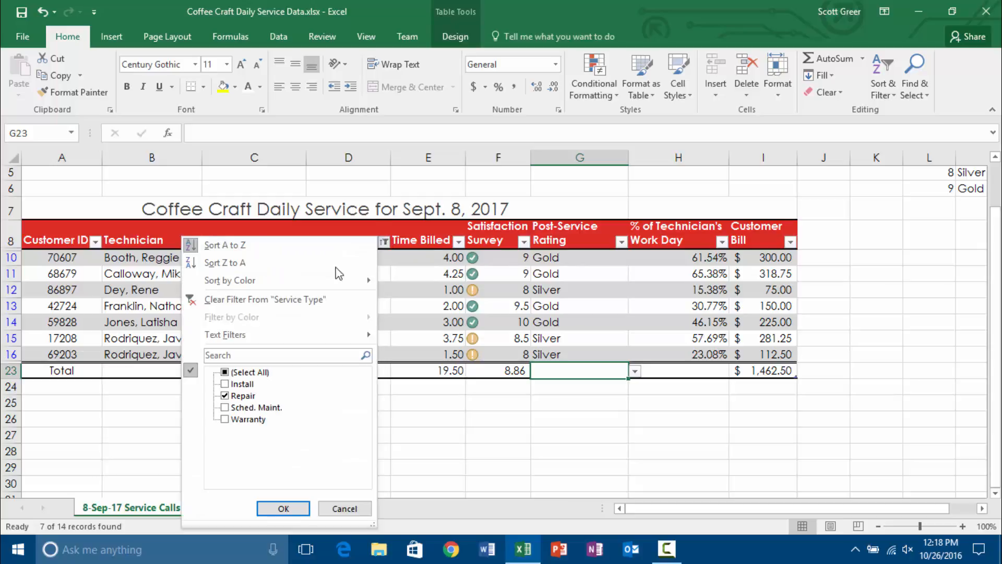
click(243, 374)
click(282, 507)
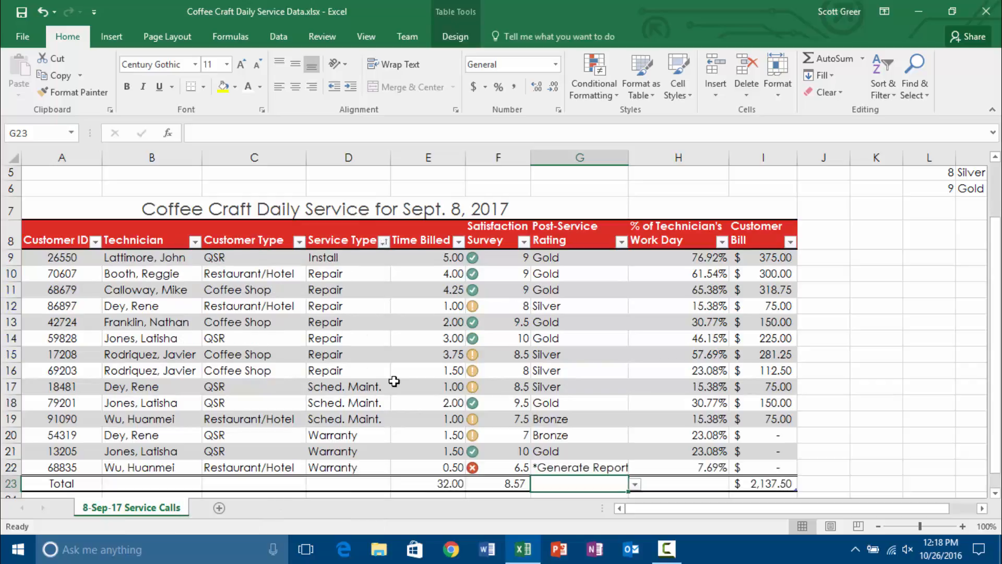
Step: Apply a custom sort by Service Type A to Z, Customer Type A to Z, and Satisfaction Survey Smallest to Largest
click(279, 37)
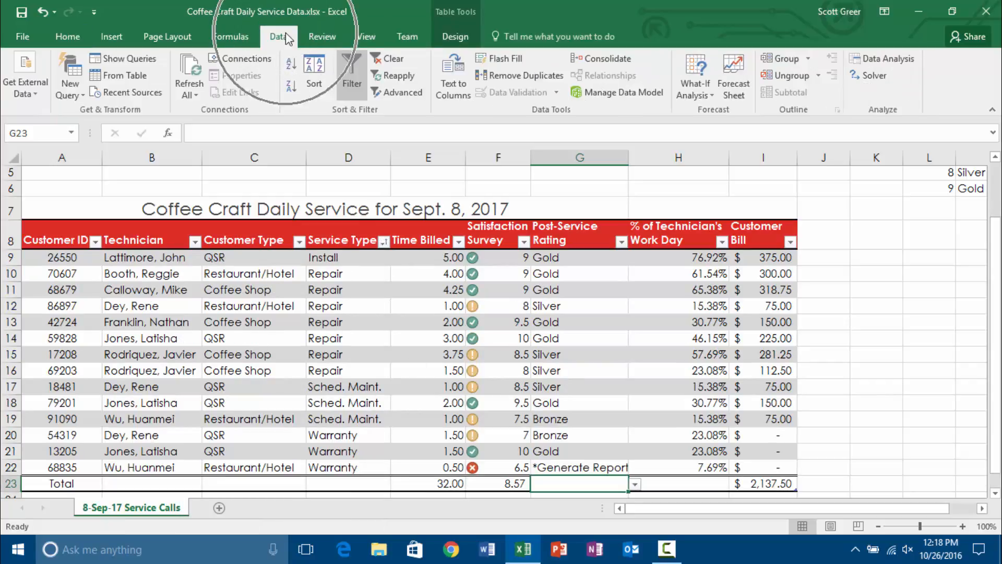
click(314, 70)
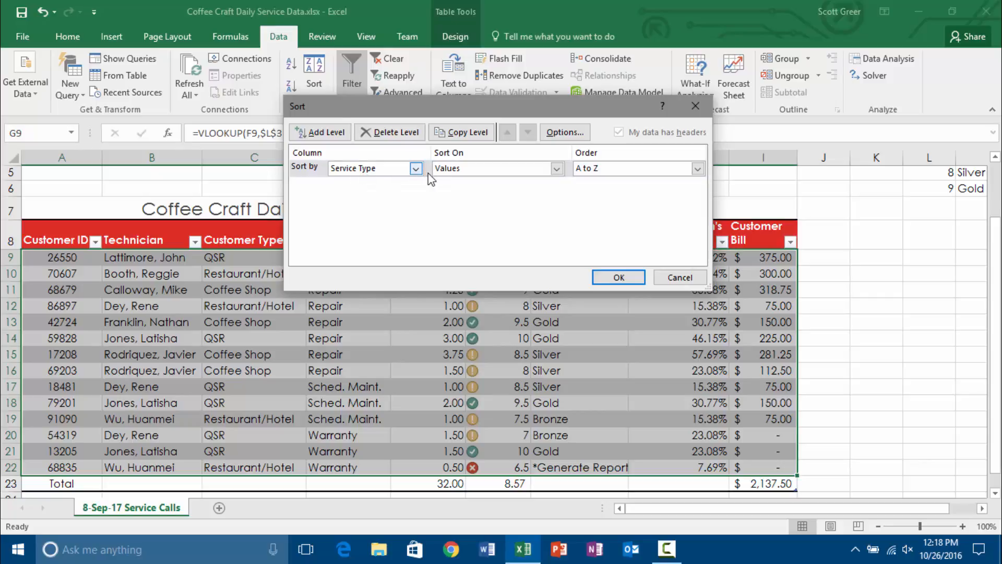
click(321, 132)
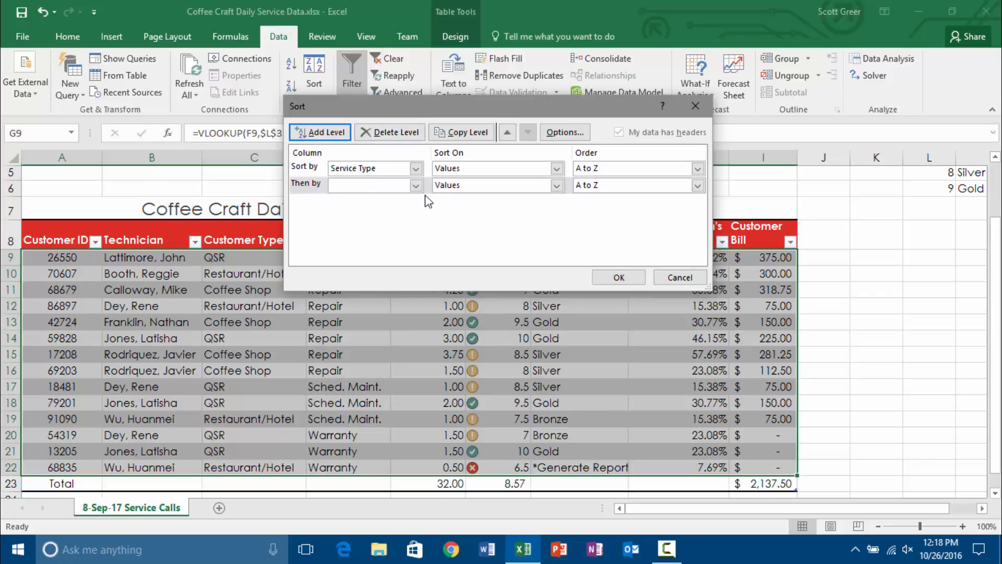
click(416, 186)
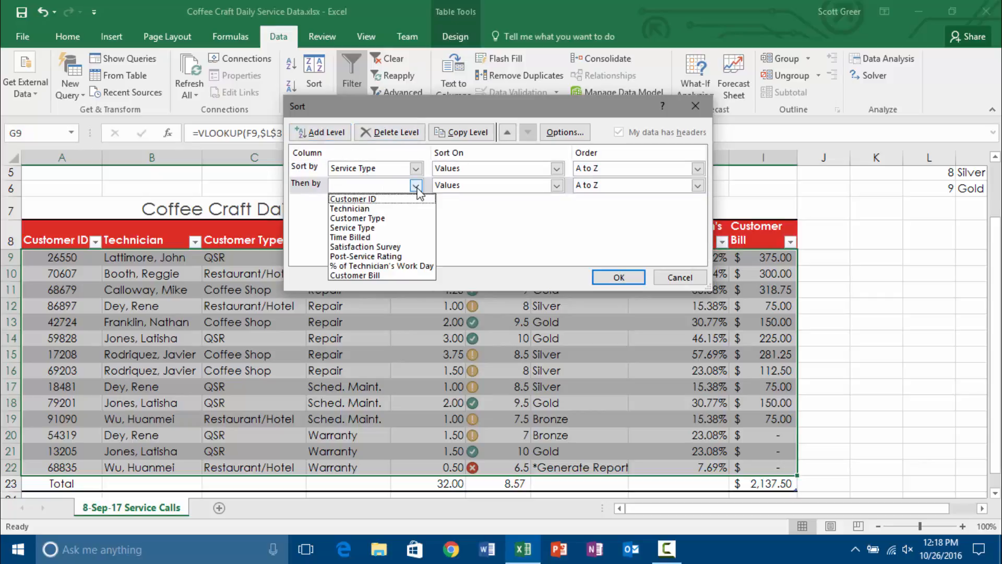
click(391, 224)
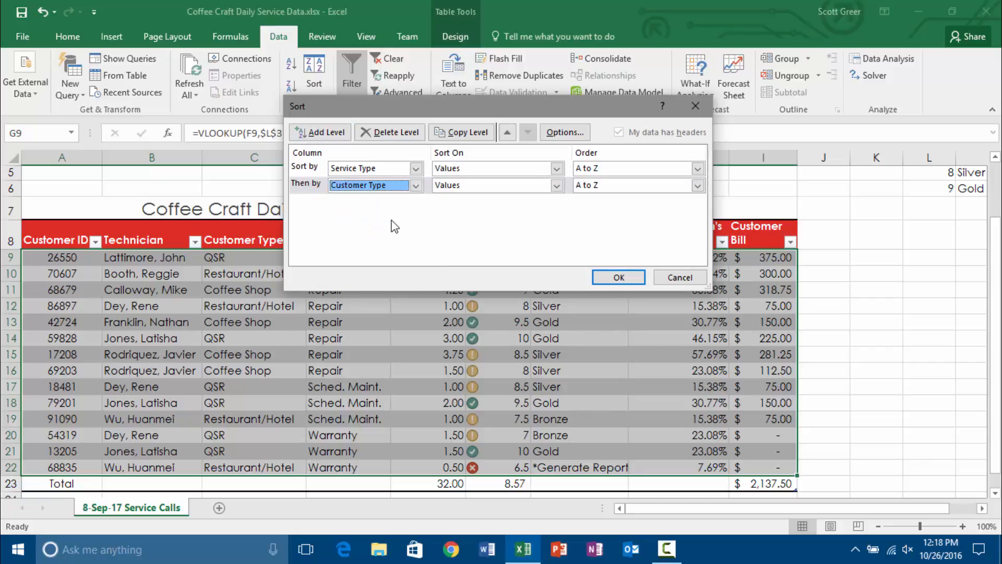
click(327, 135)
click(415, 202)
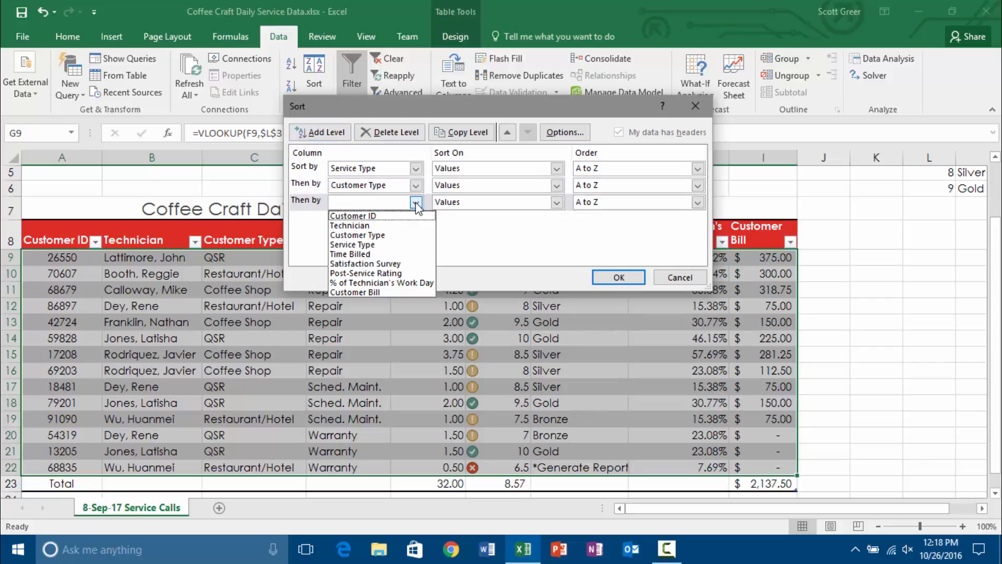
click(402, 263)
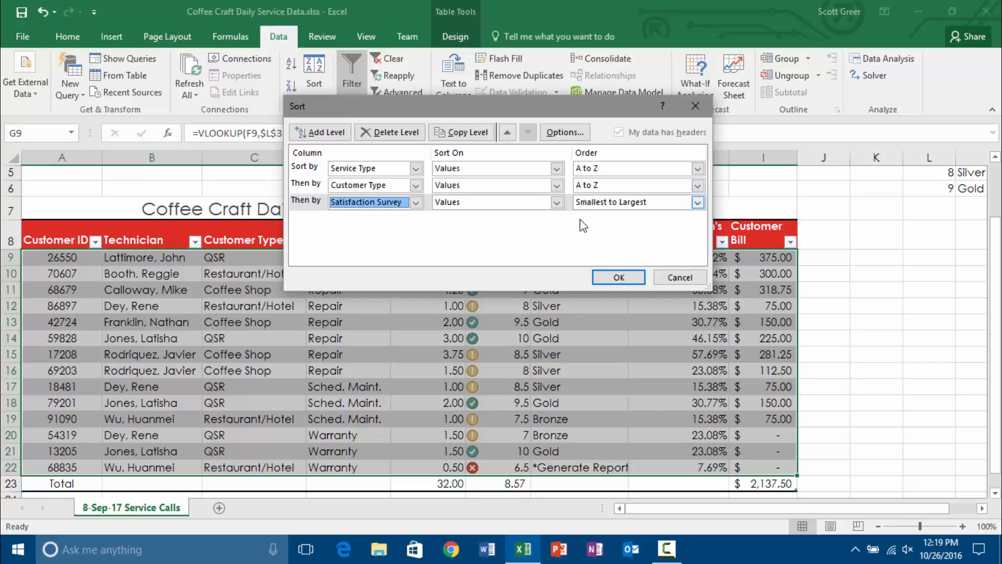
click(628, 280)
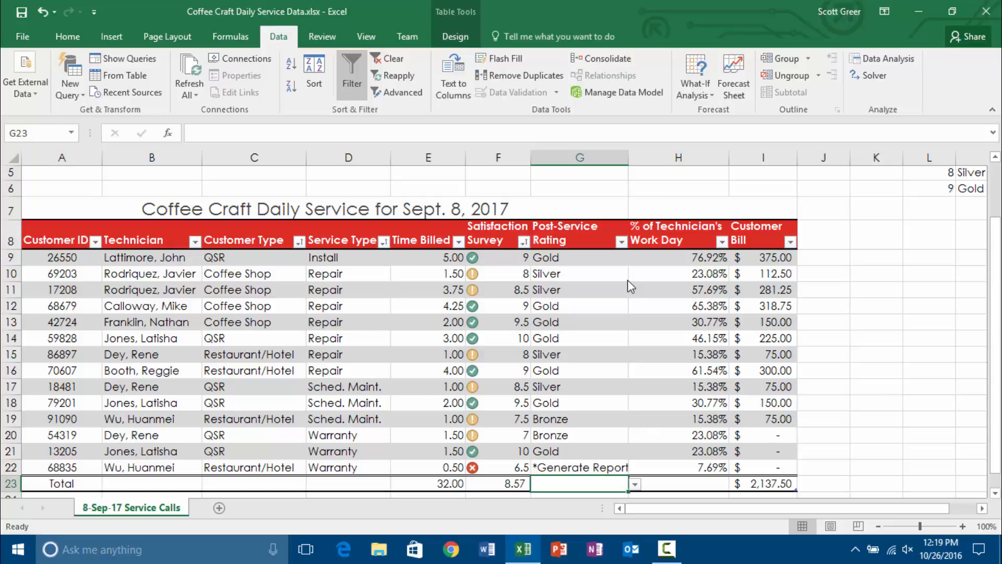
click(676, 556)
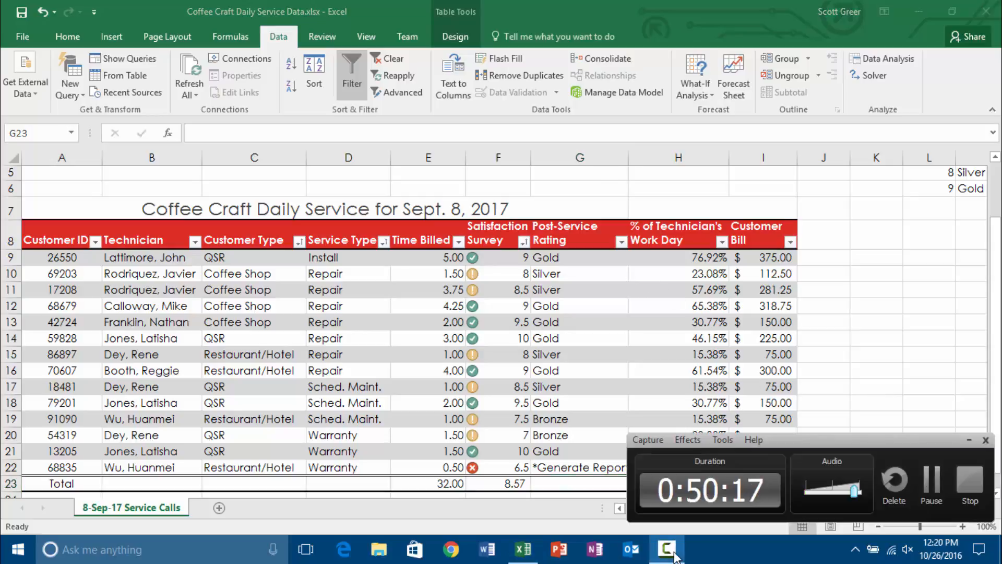